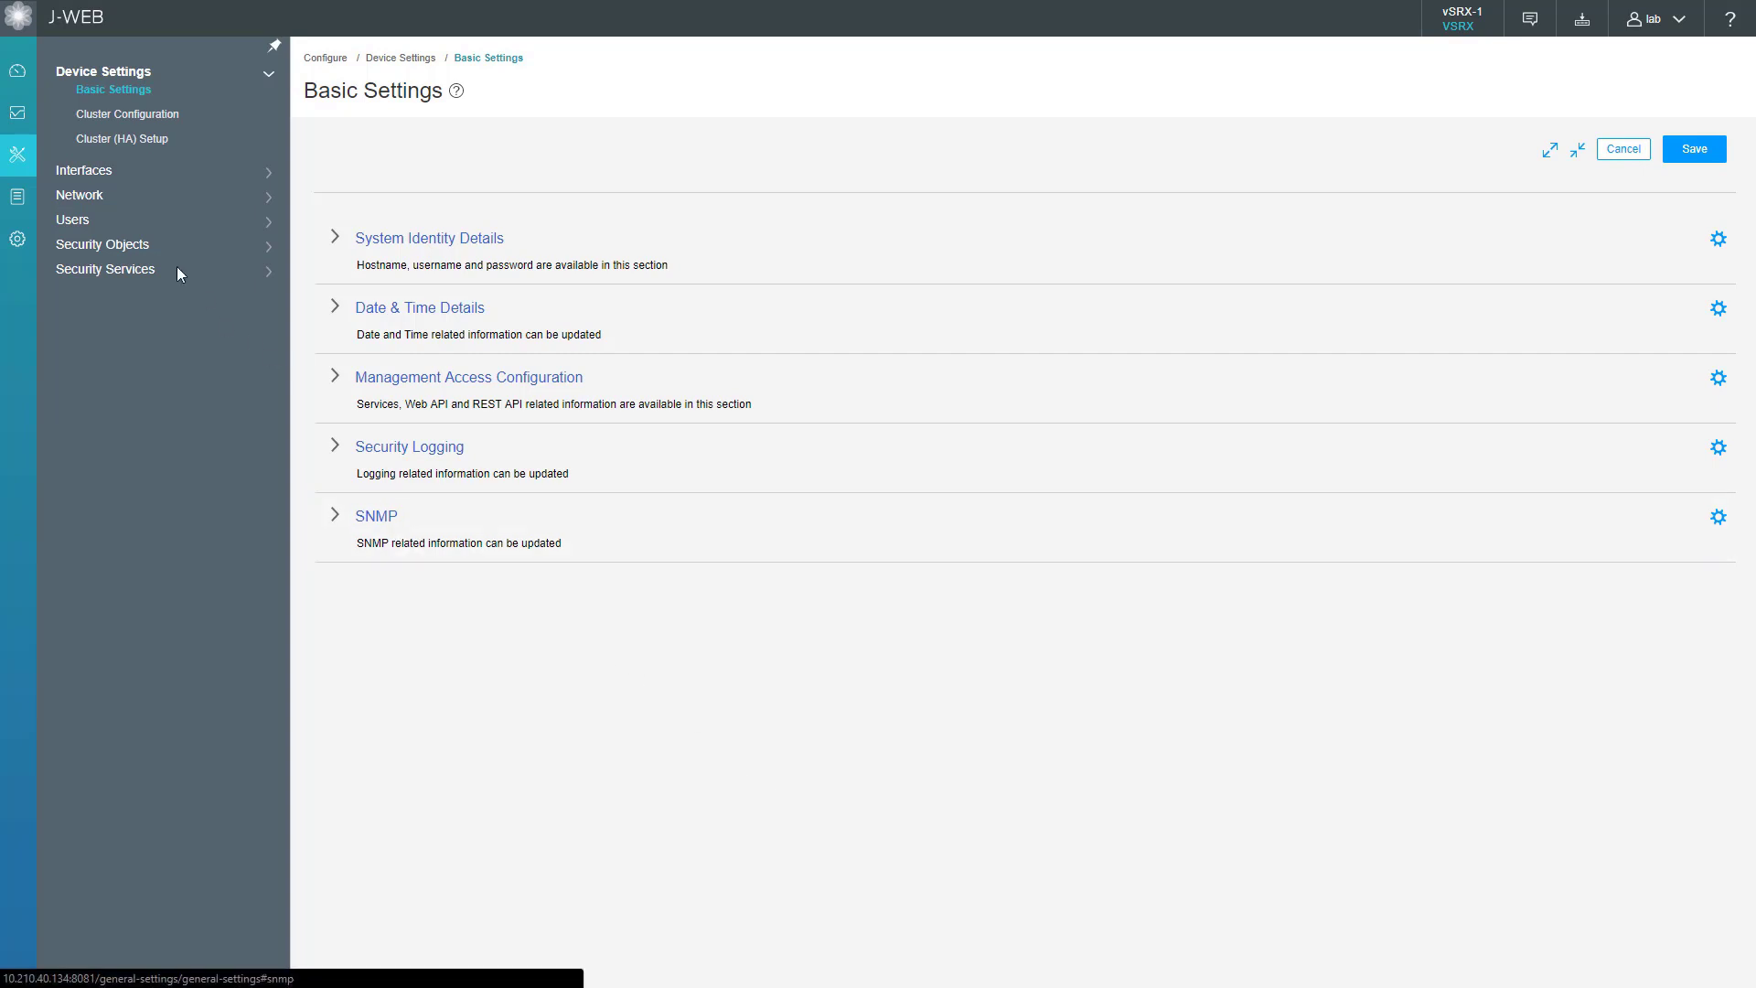
Step: Open Network > Routing > OSPF and add a new regular area with Area Id 0
left_click(107, 195)
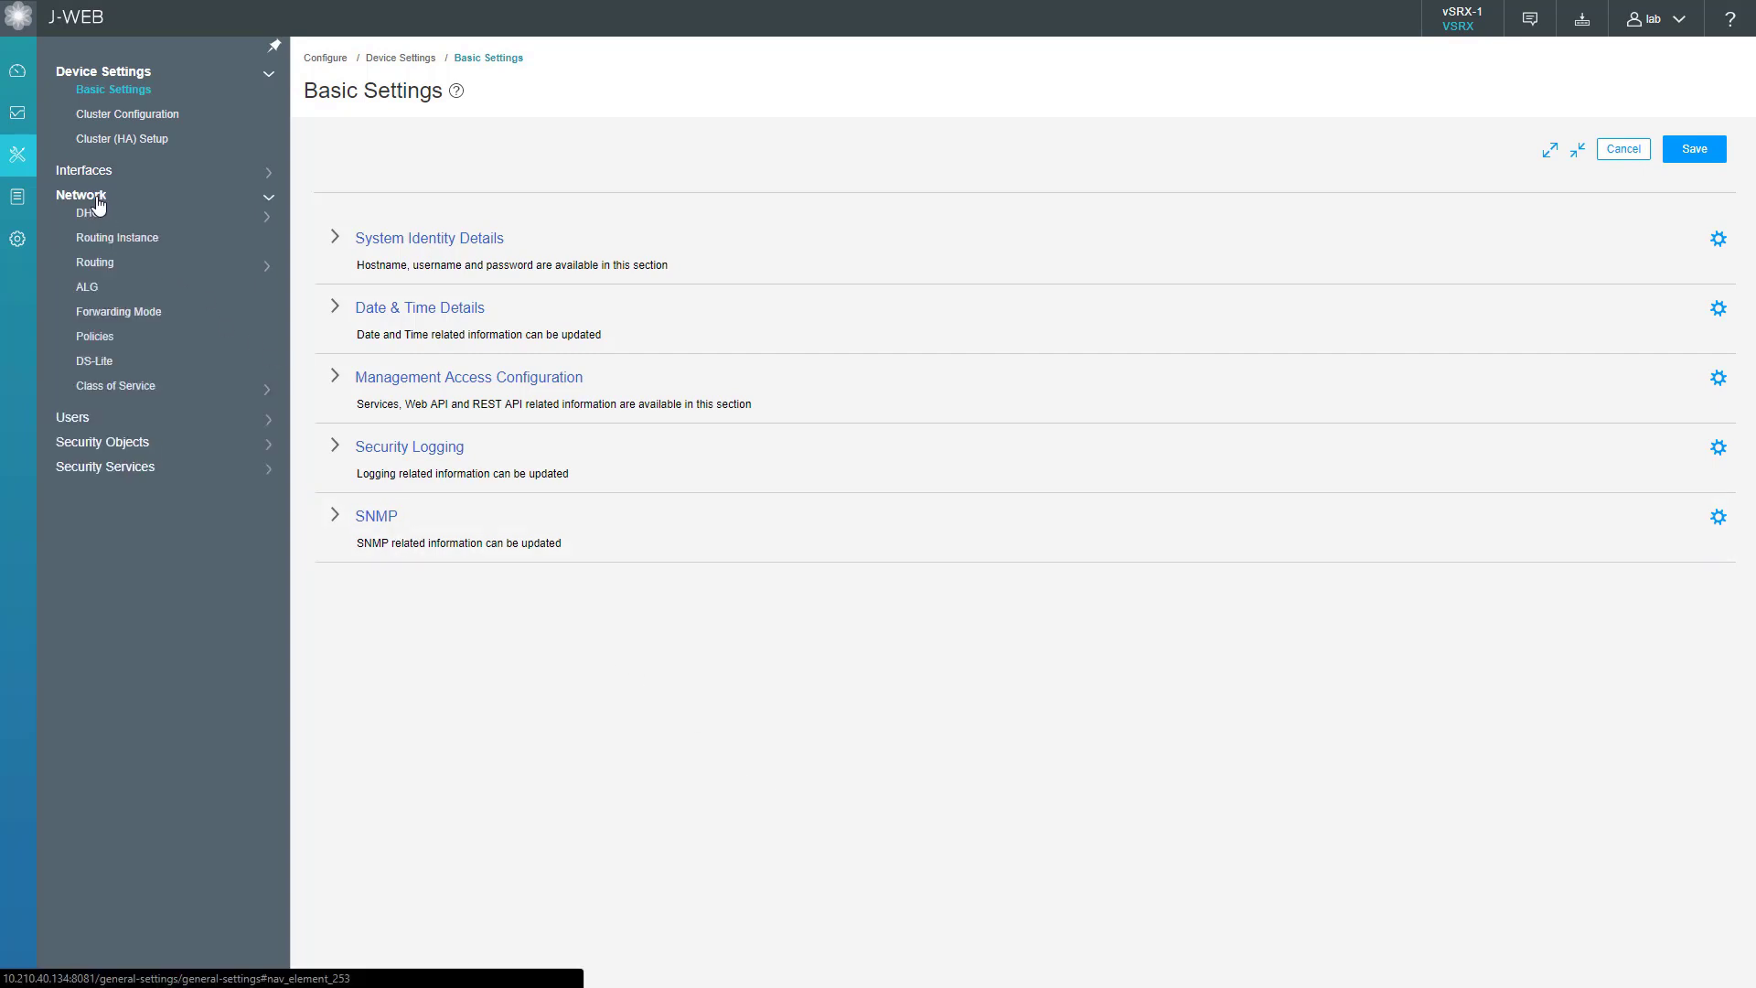
left_click(106, 265)
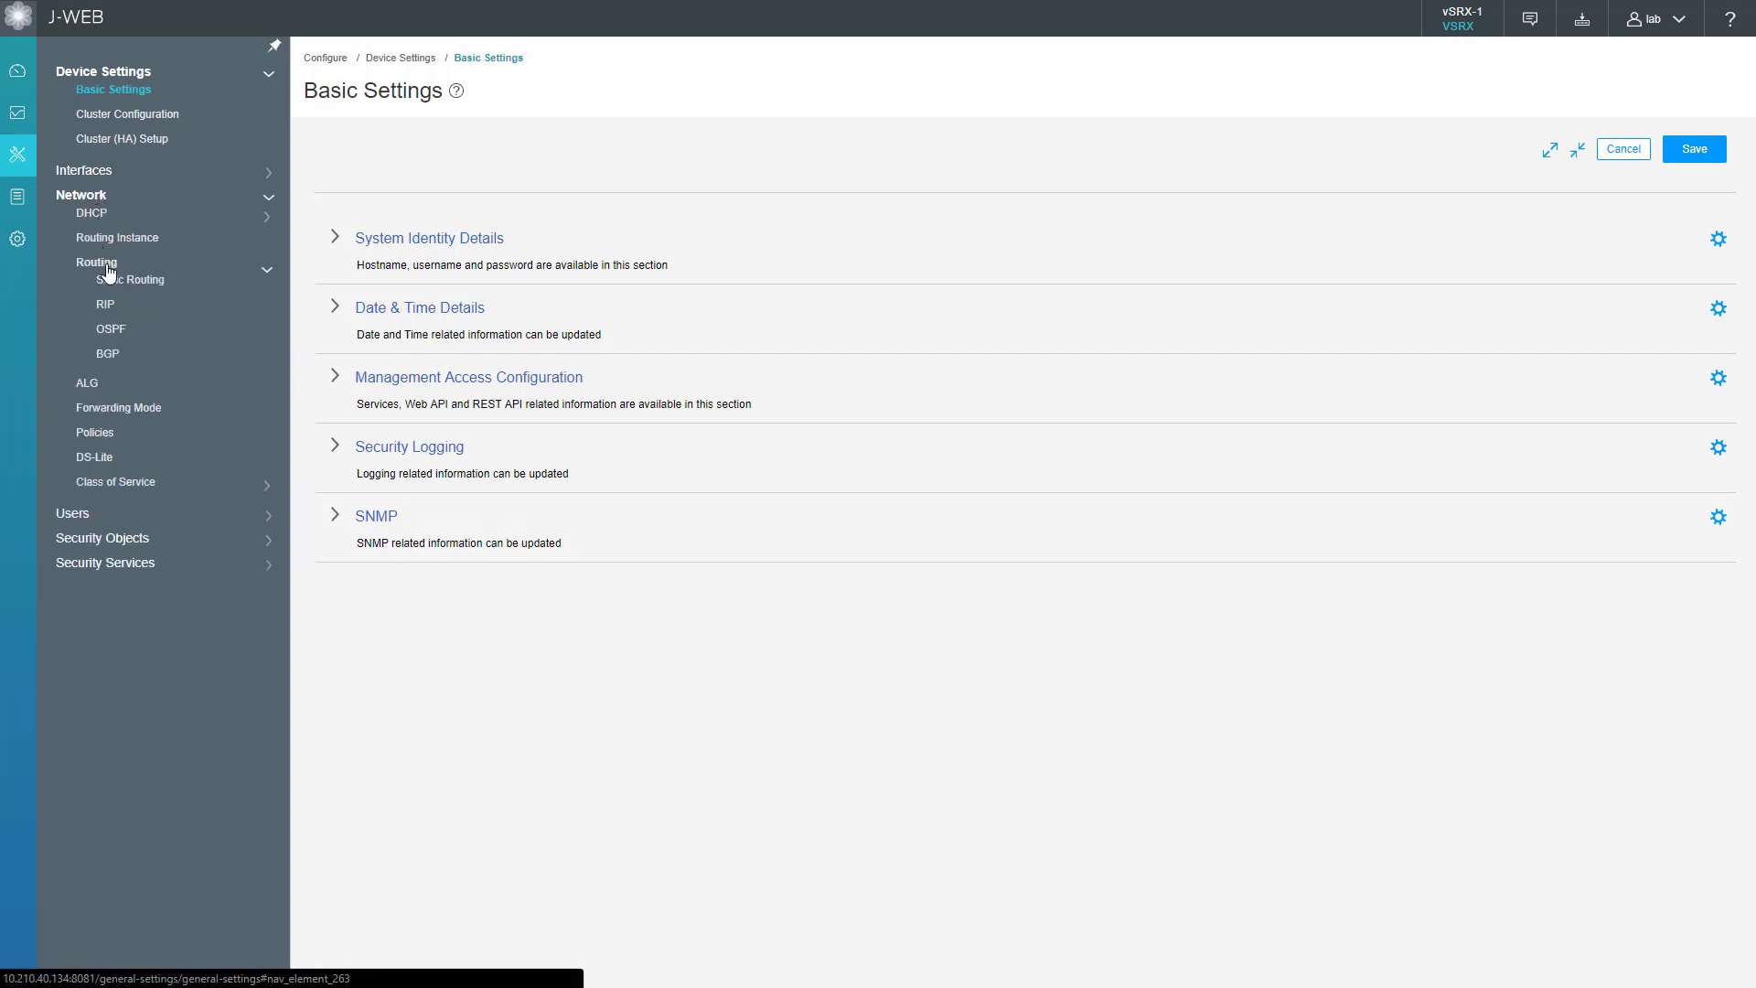
left_click(106, 335)
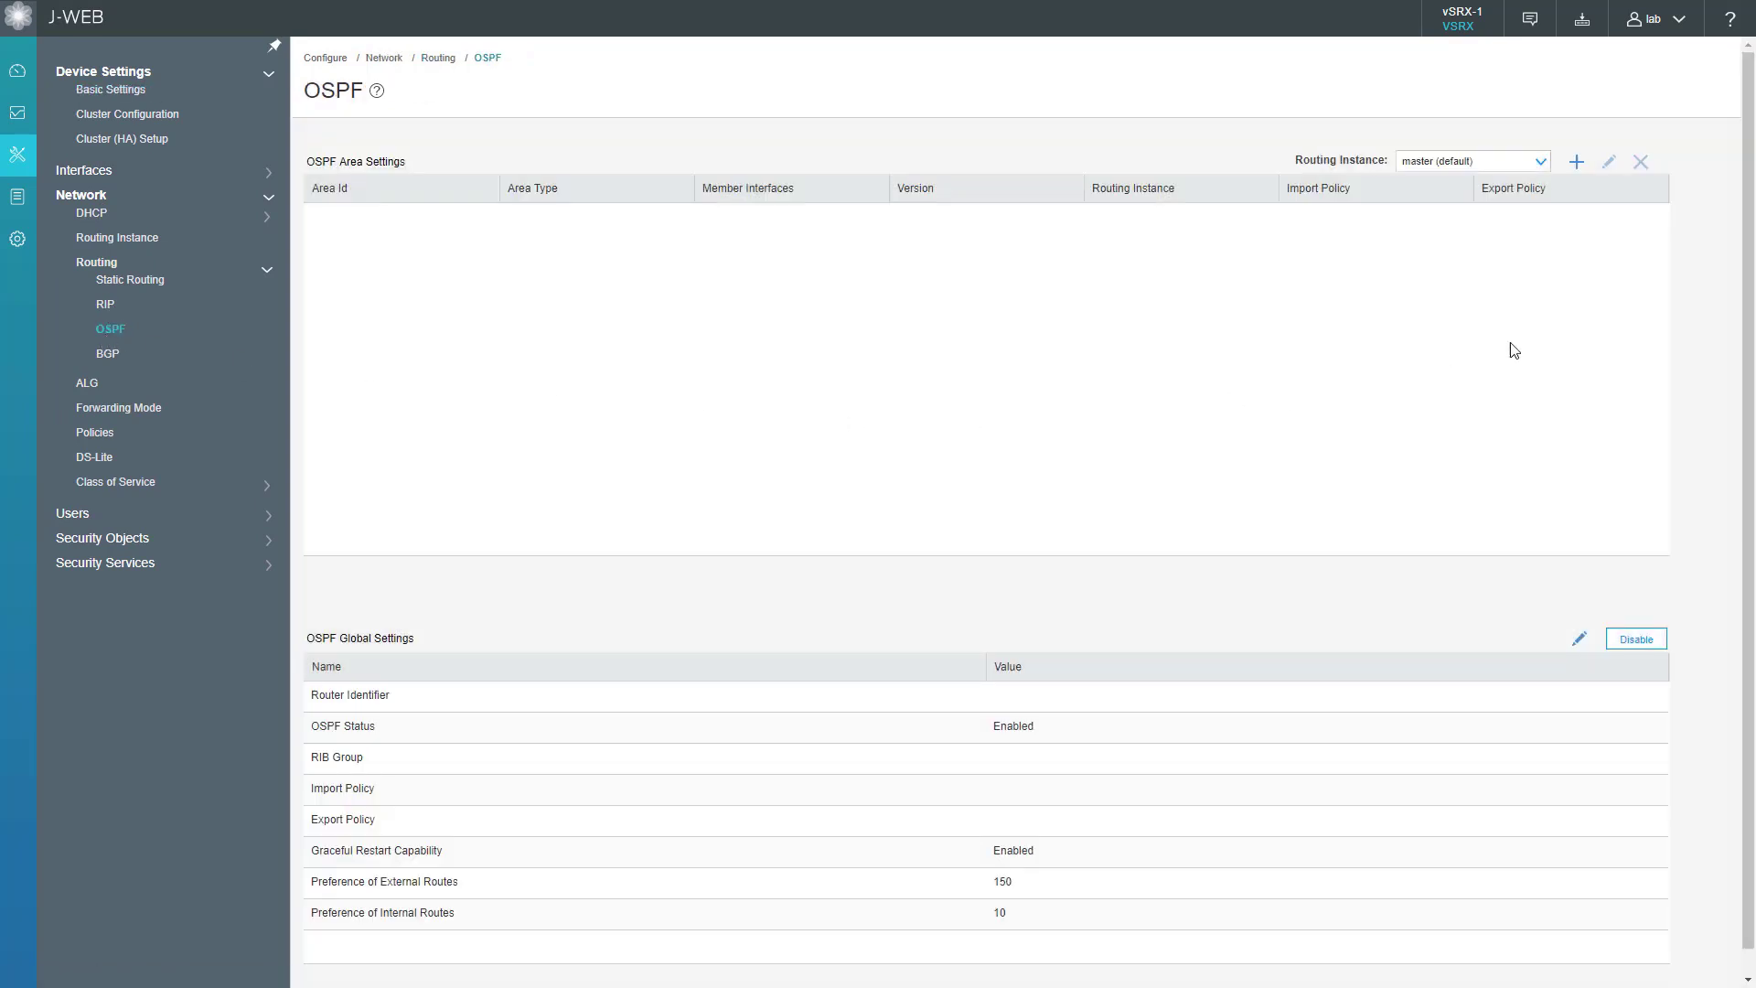
left_click(1582, 176)
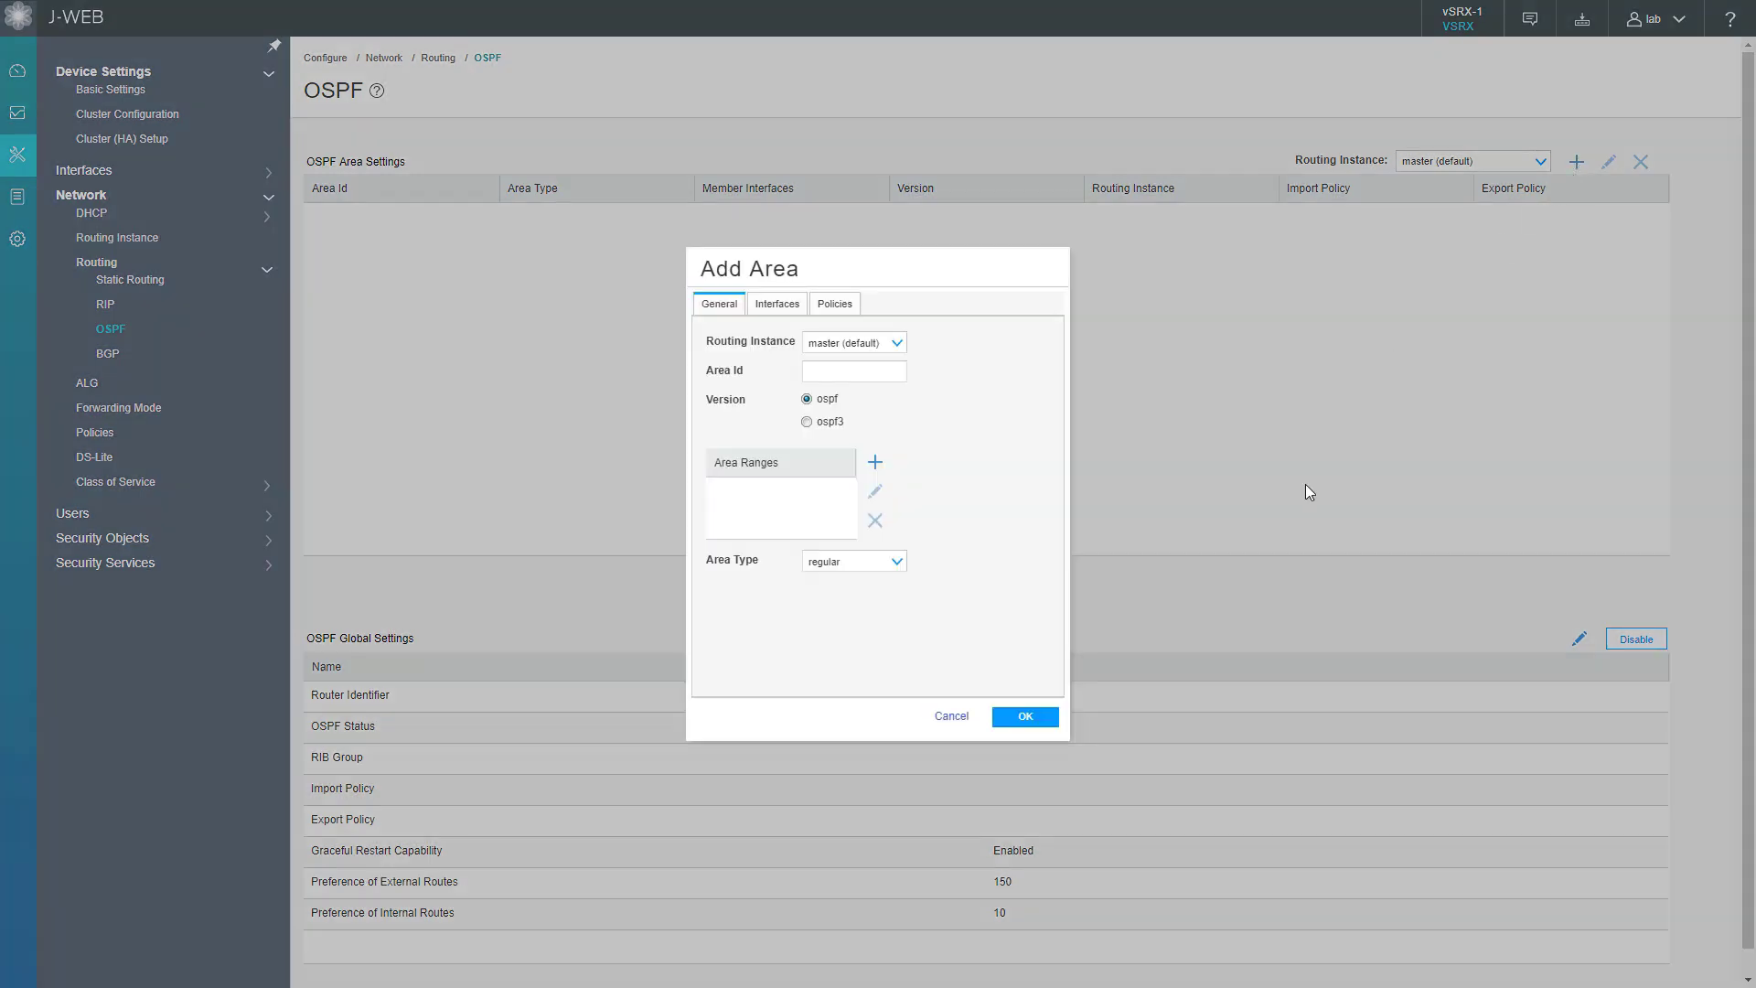
left_click(854, 372)
type("0")
left_click(901, 565)
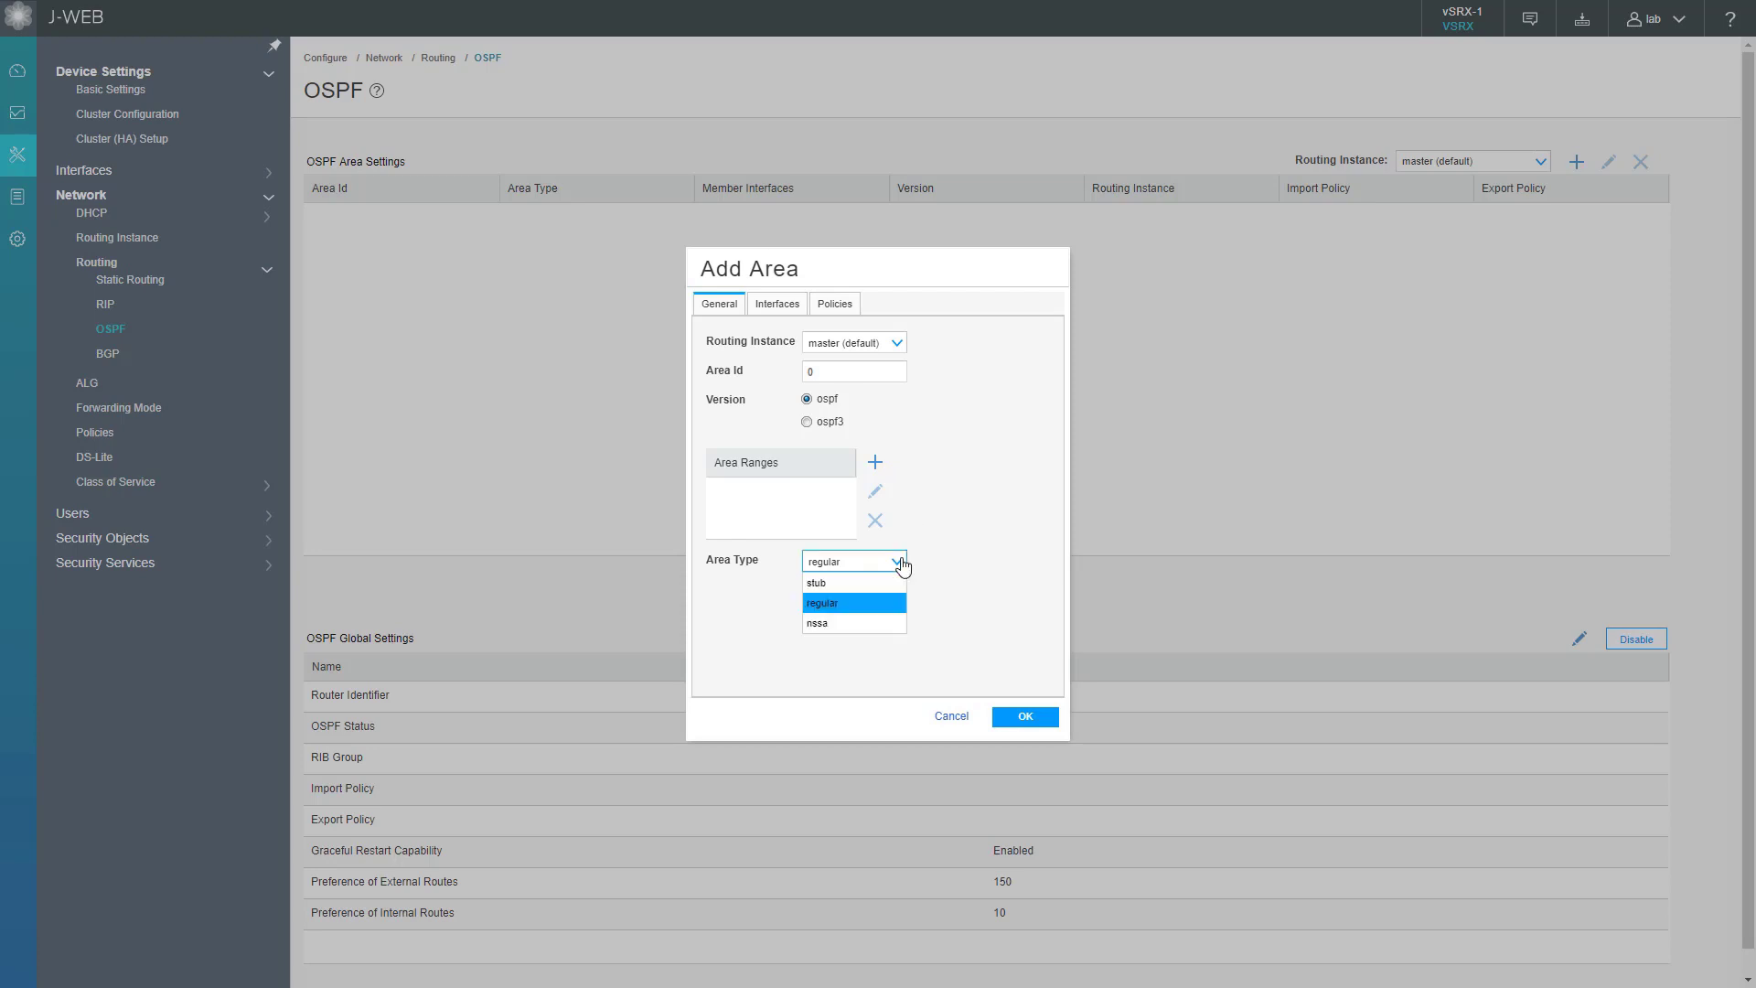
Step: Keep area type regular and associate ge-0/0/1.0 and lo0.0 with area 0 on the Interfaces tab
left_click(901, 565)
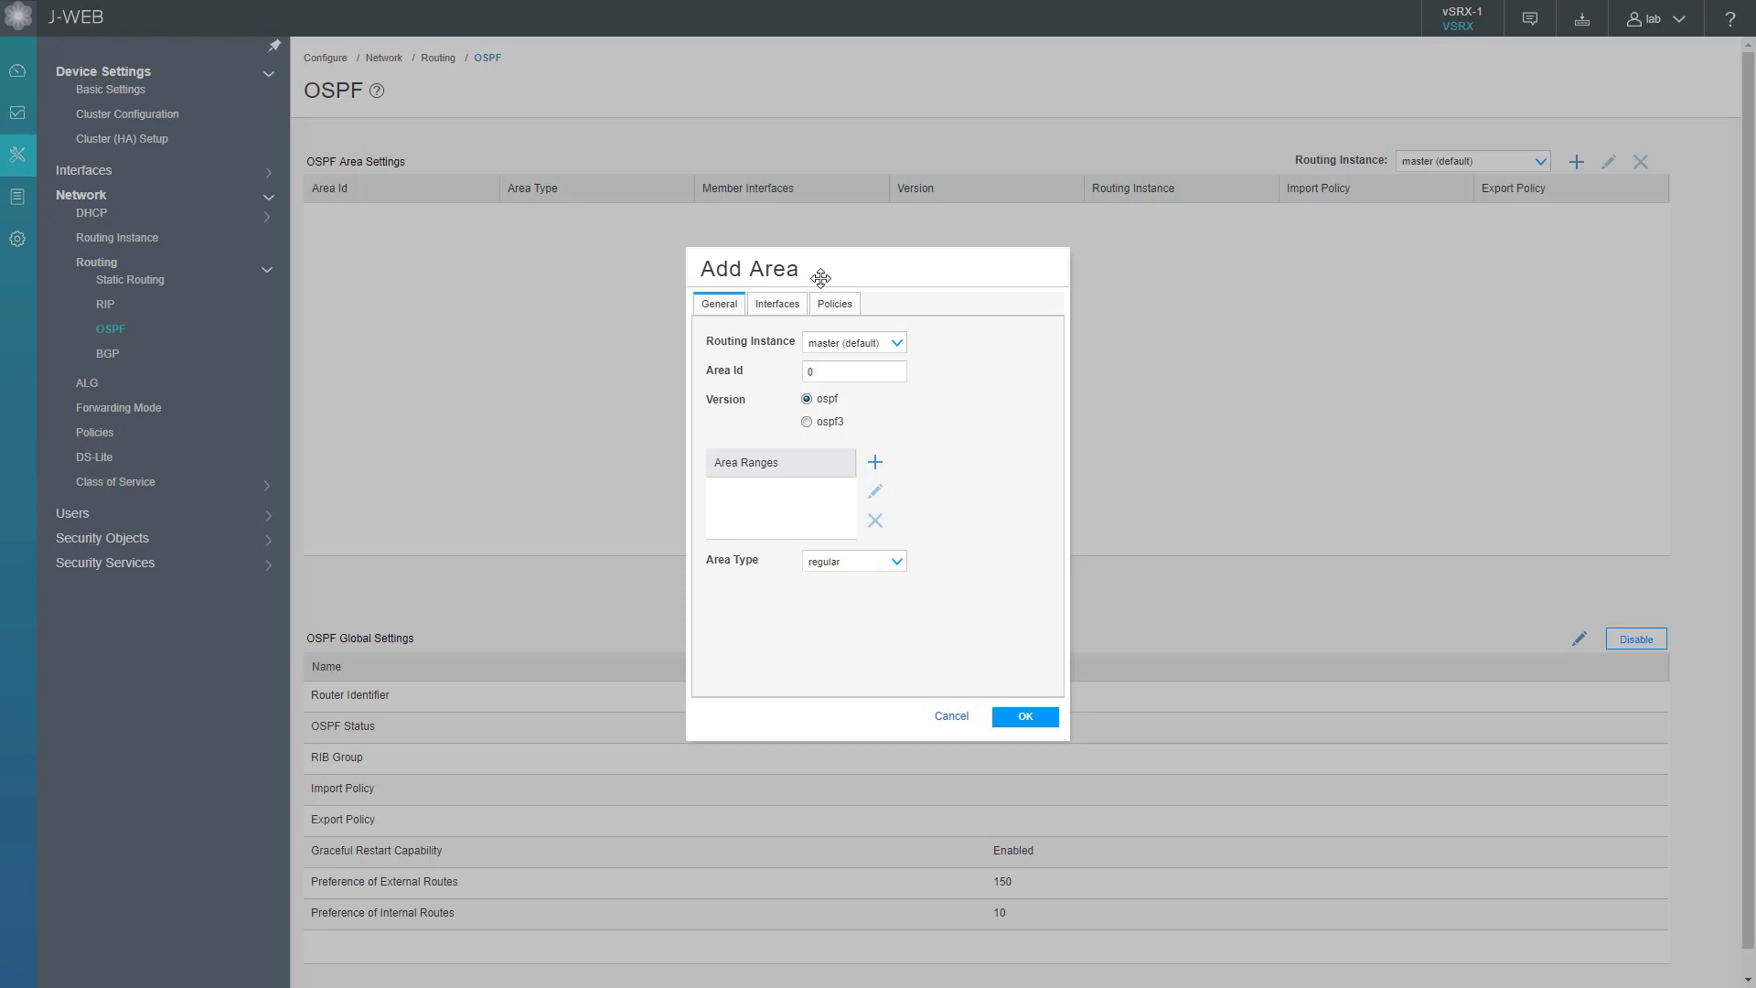
left_click(777, 305)
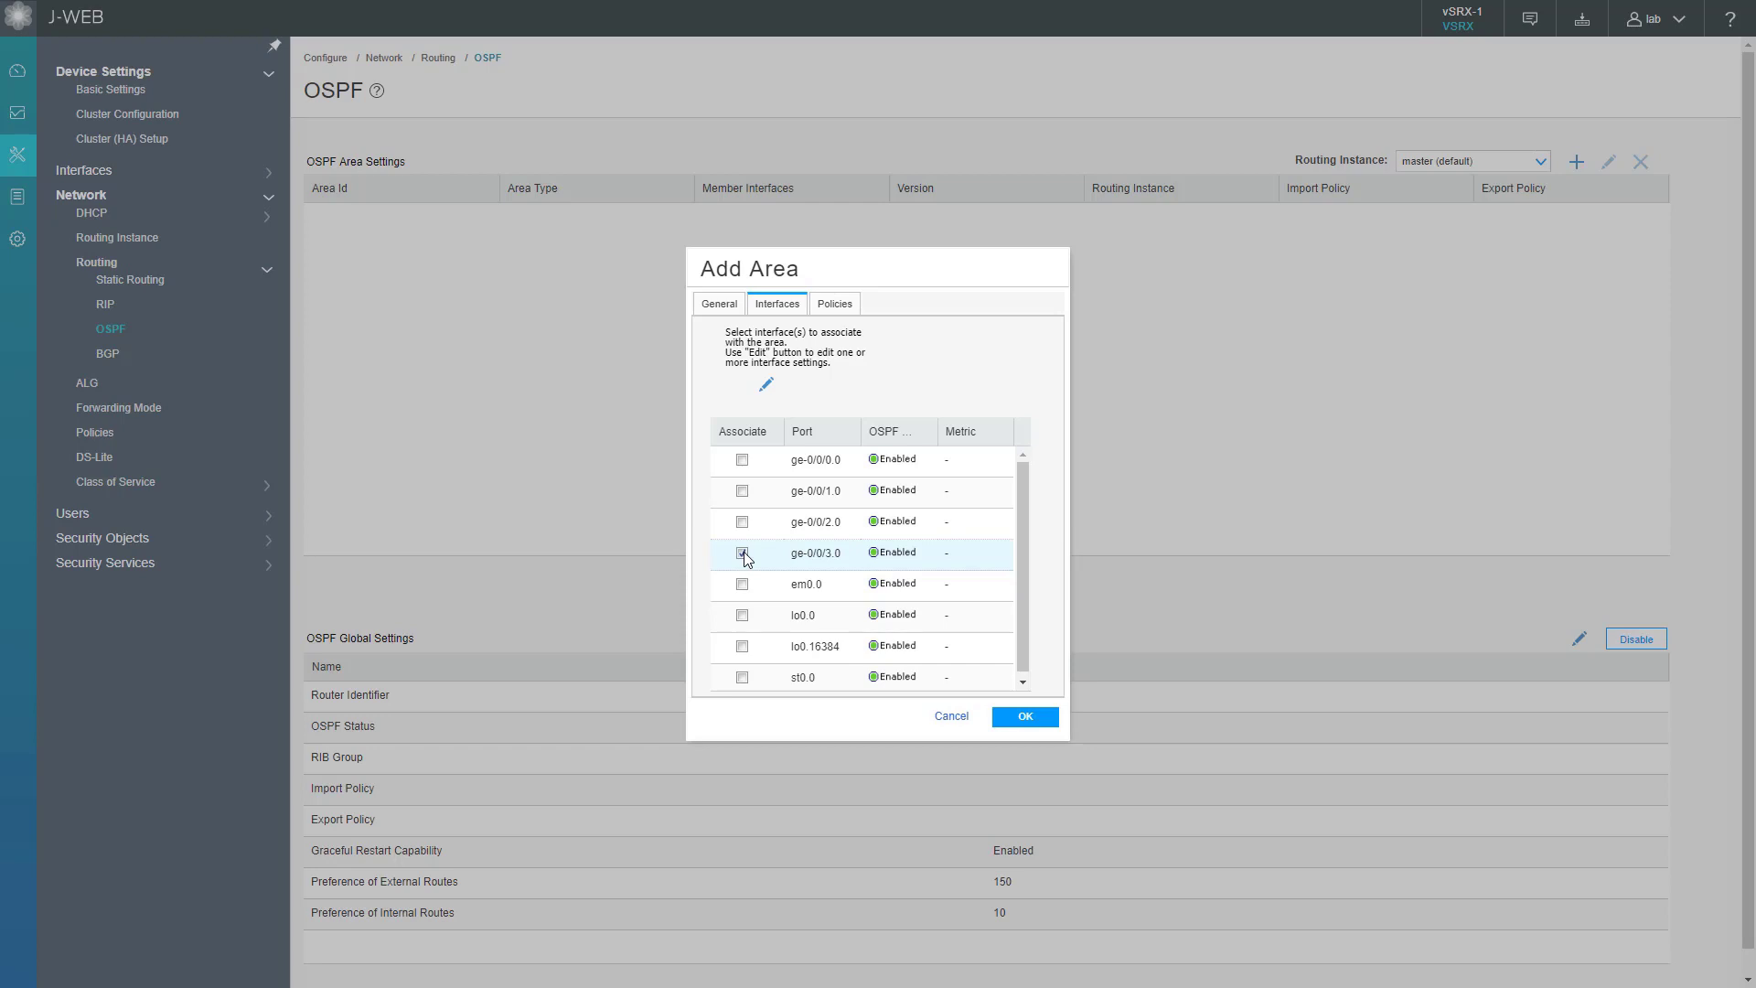
left_click(741, 492)
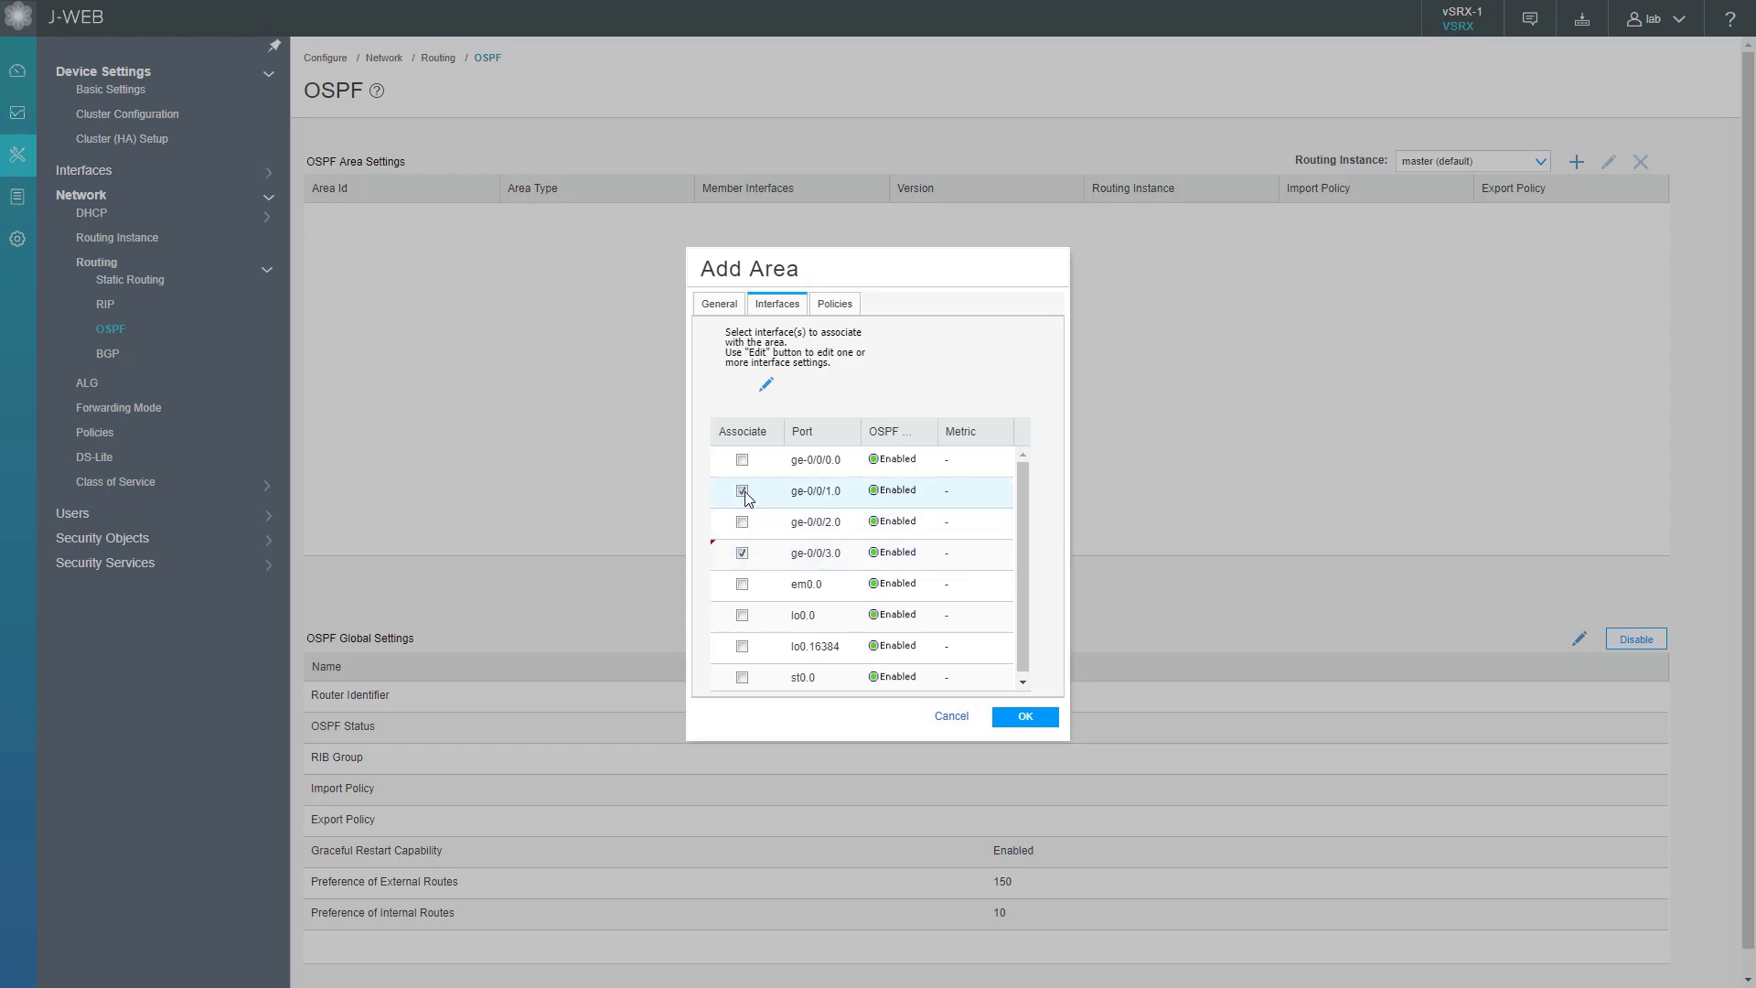
left_click(742, 616)
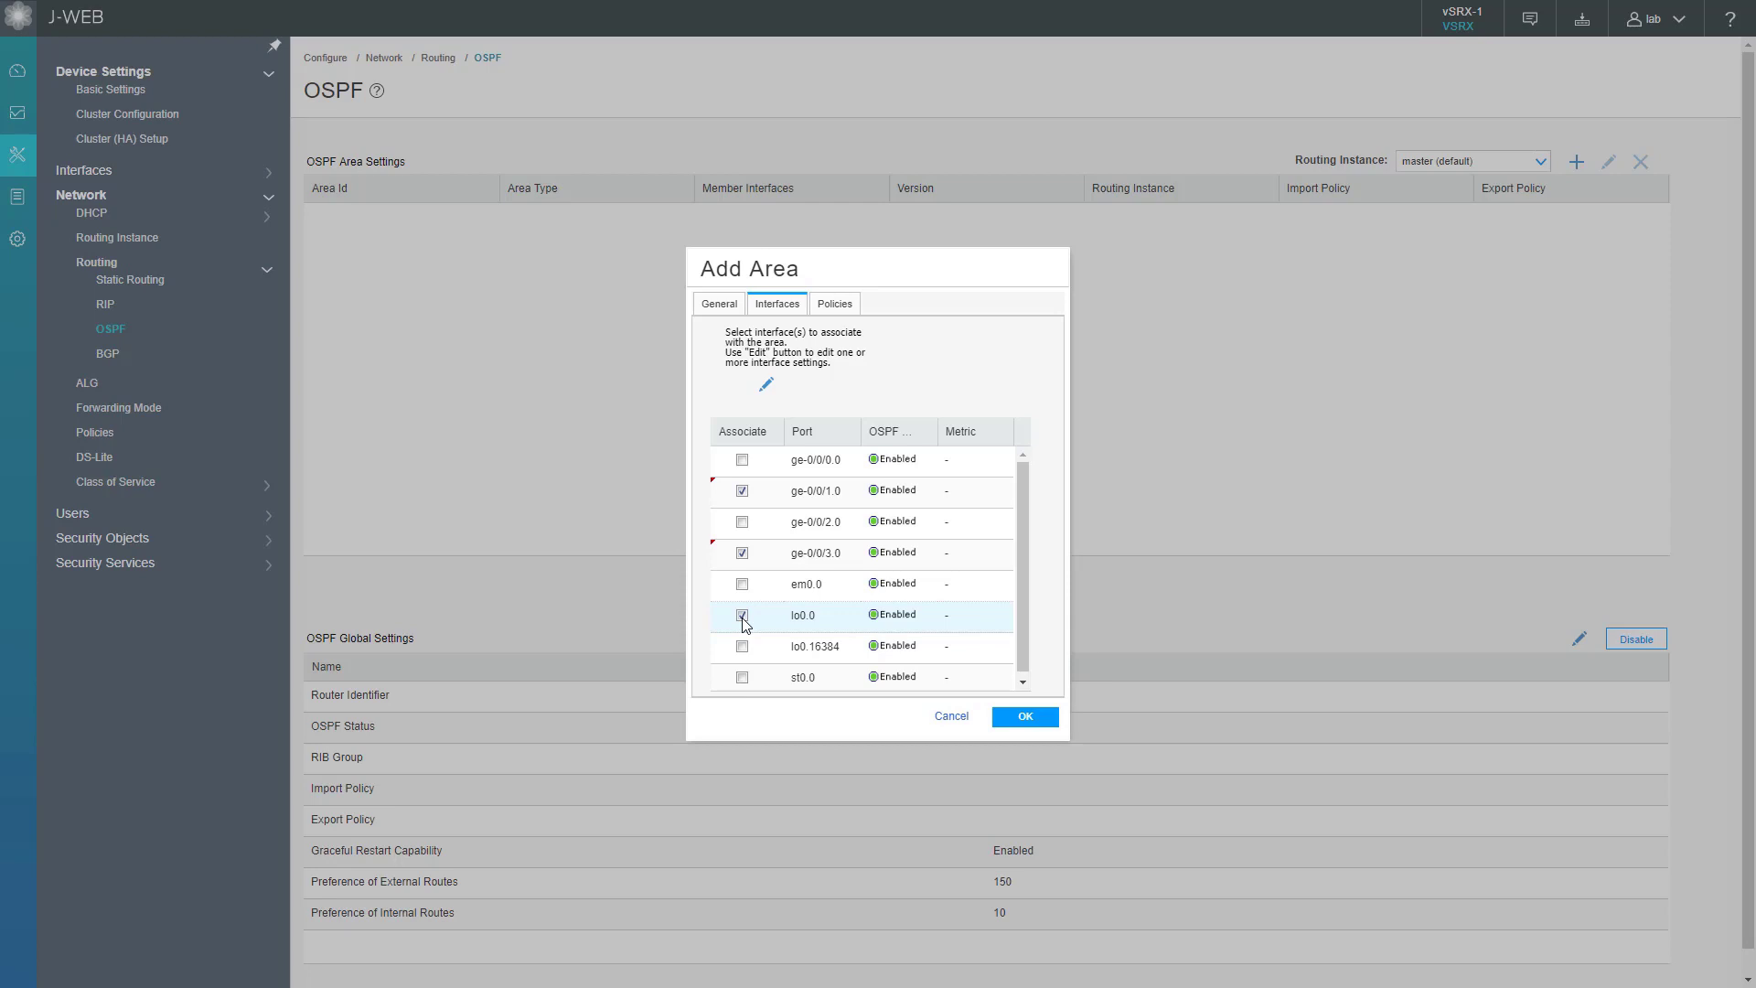
Step: Set lo0.0 to 'Don't run OSPF, but advertise it' and leave ge-0/0/1.0 running OSPF
left_click(768, 386)
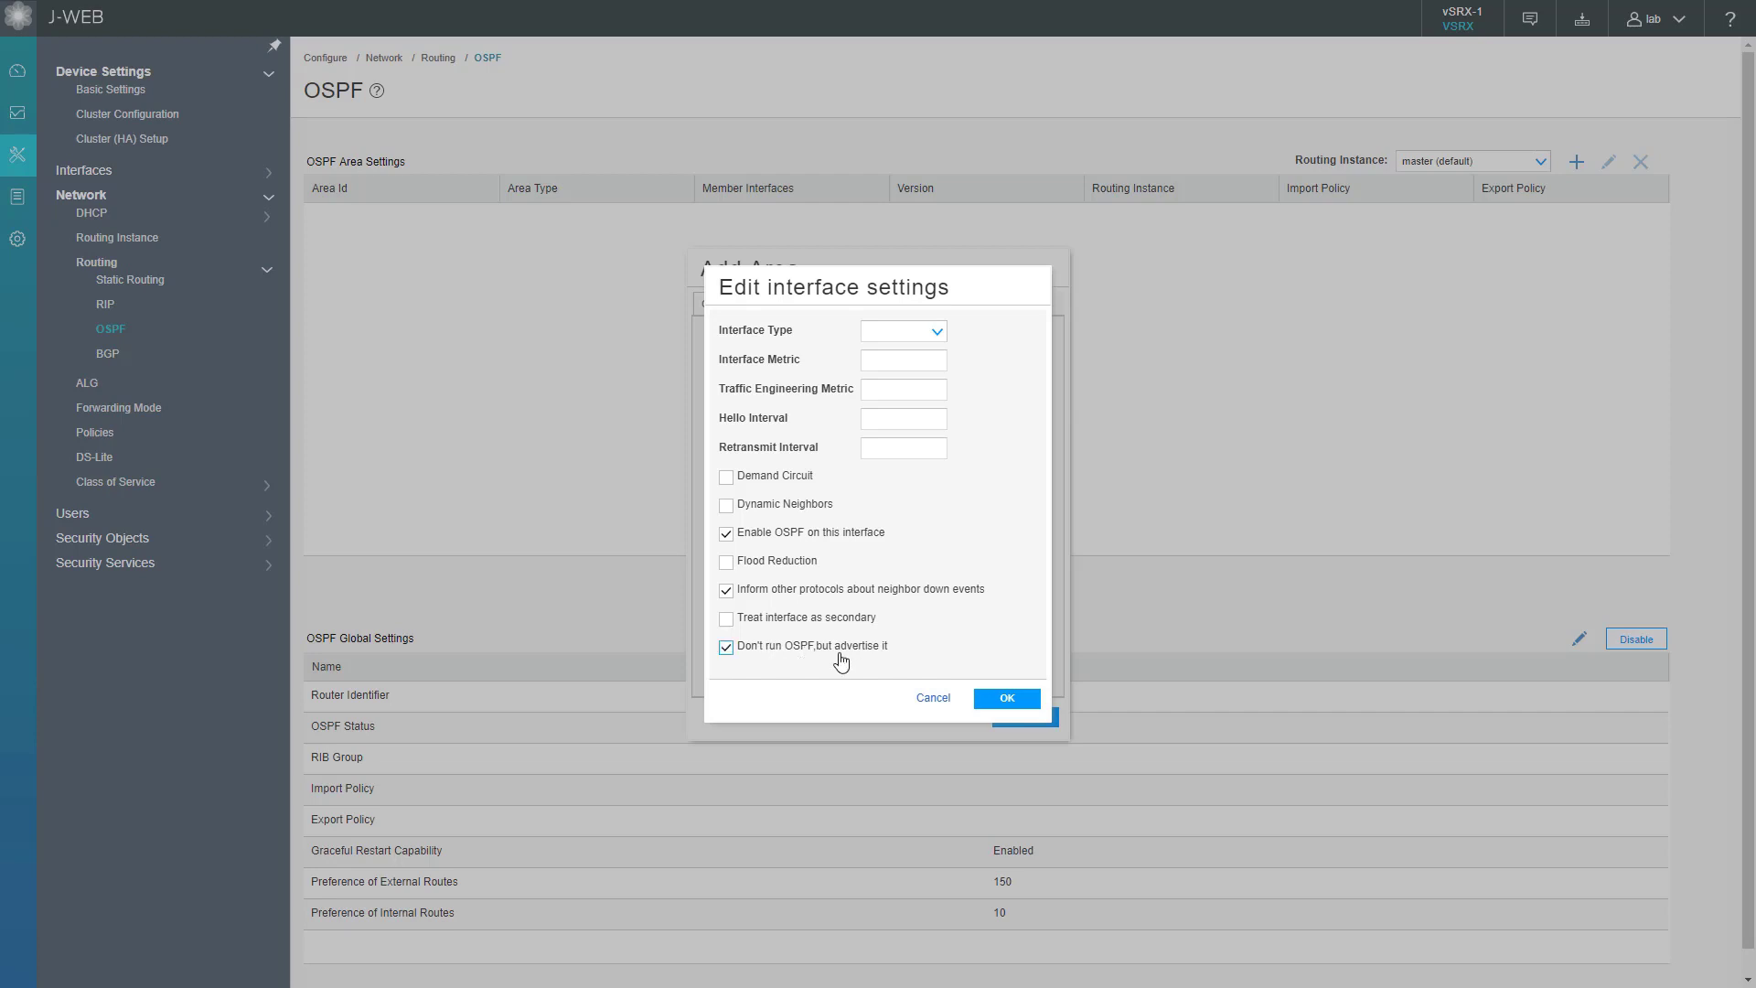
left_click(1009, 698)
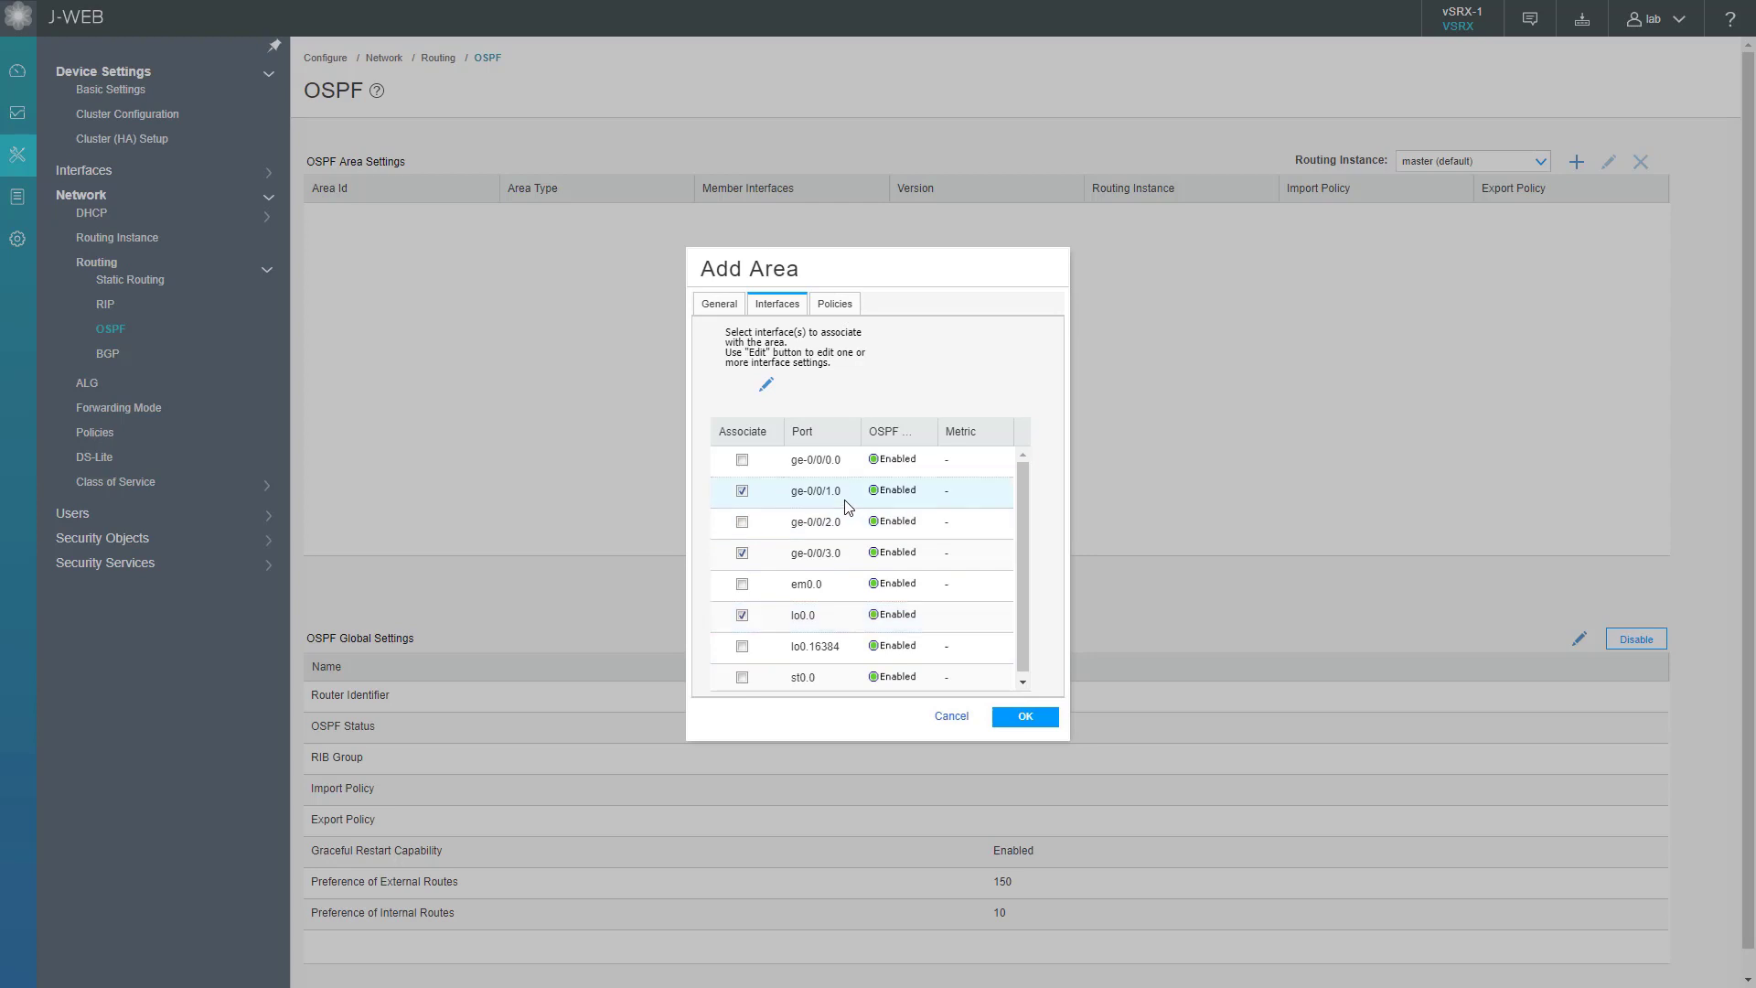
left_click(767, 384)
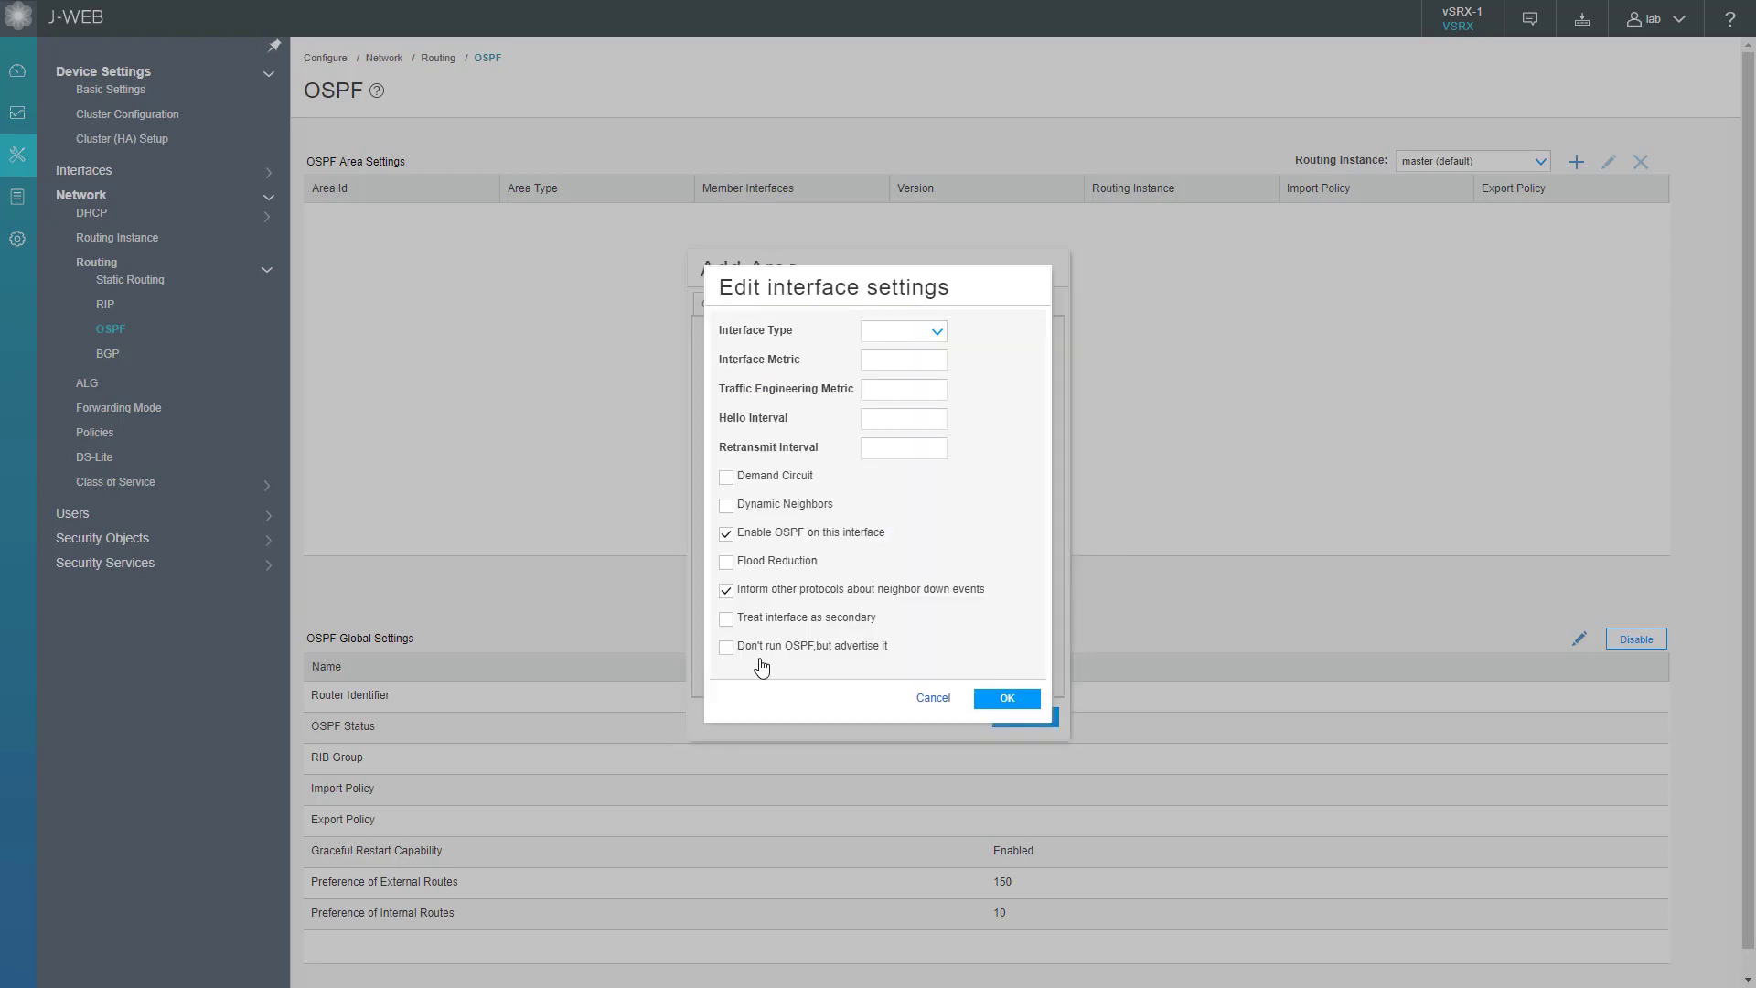
left_click(1006, 698)
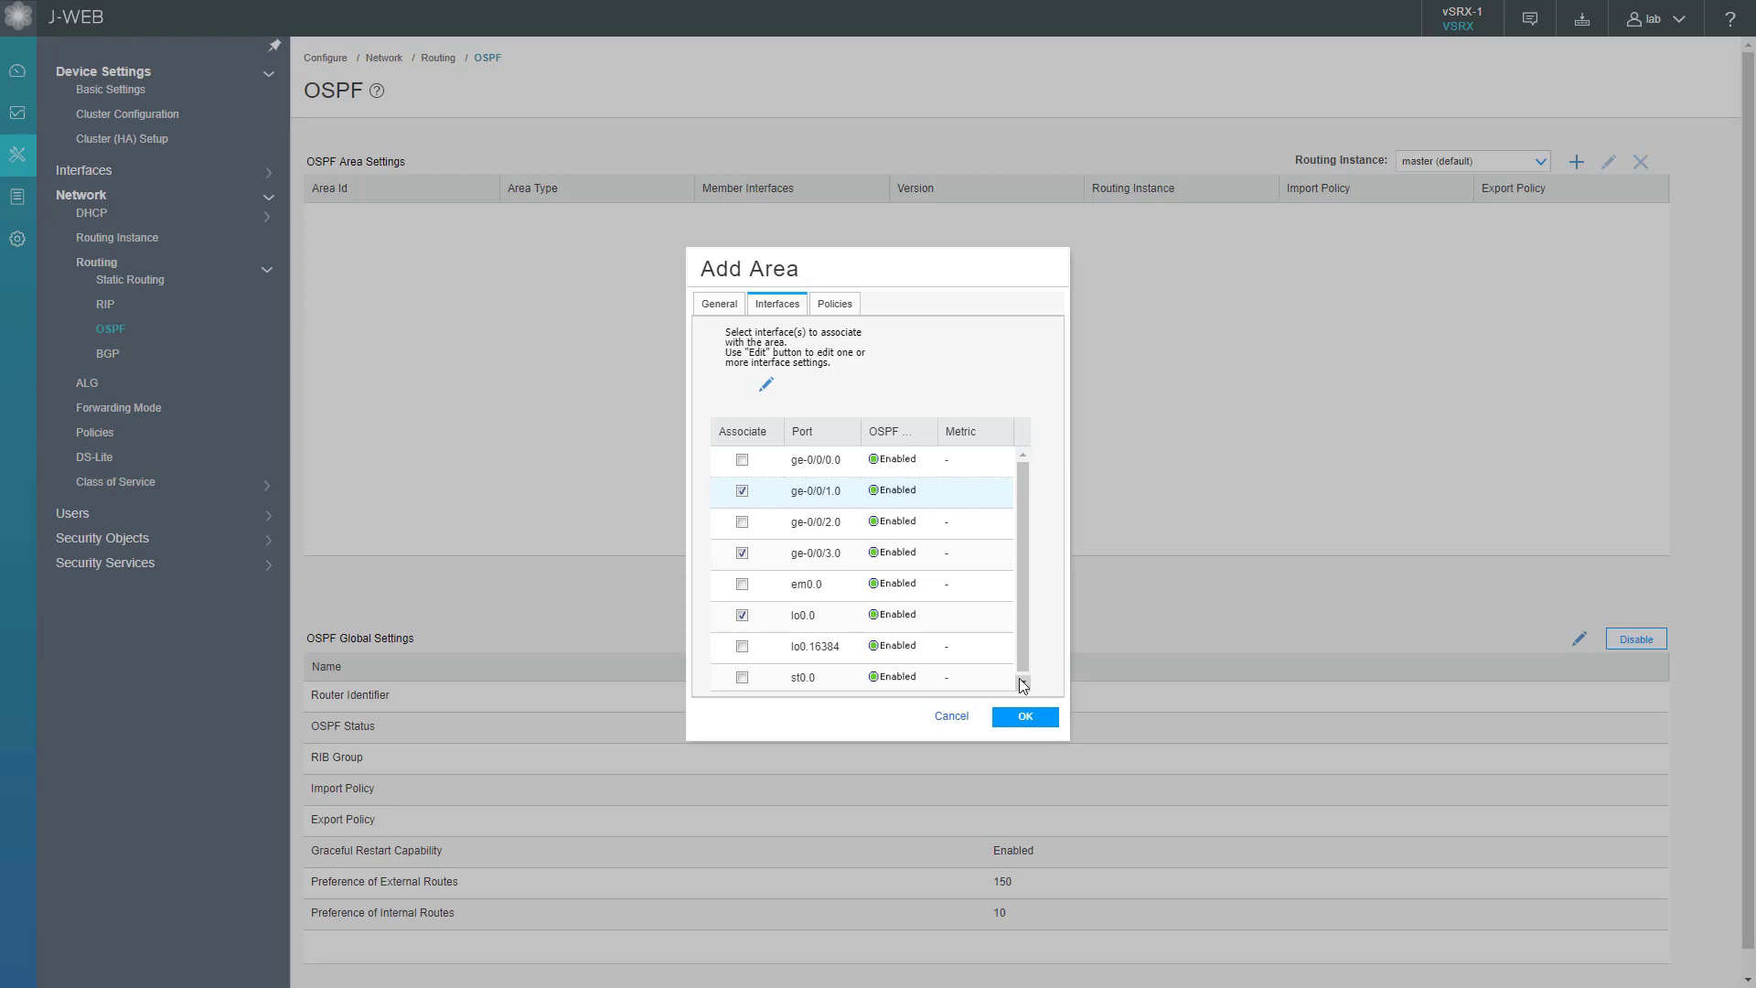
Step: Save area 0.0.0.0 with lo0.0, ge-0/0/1.0 and ge-0/0/3.0, and commit it
left_click(1025, 718)
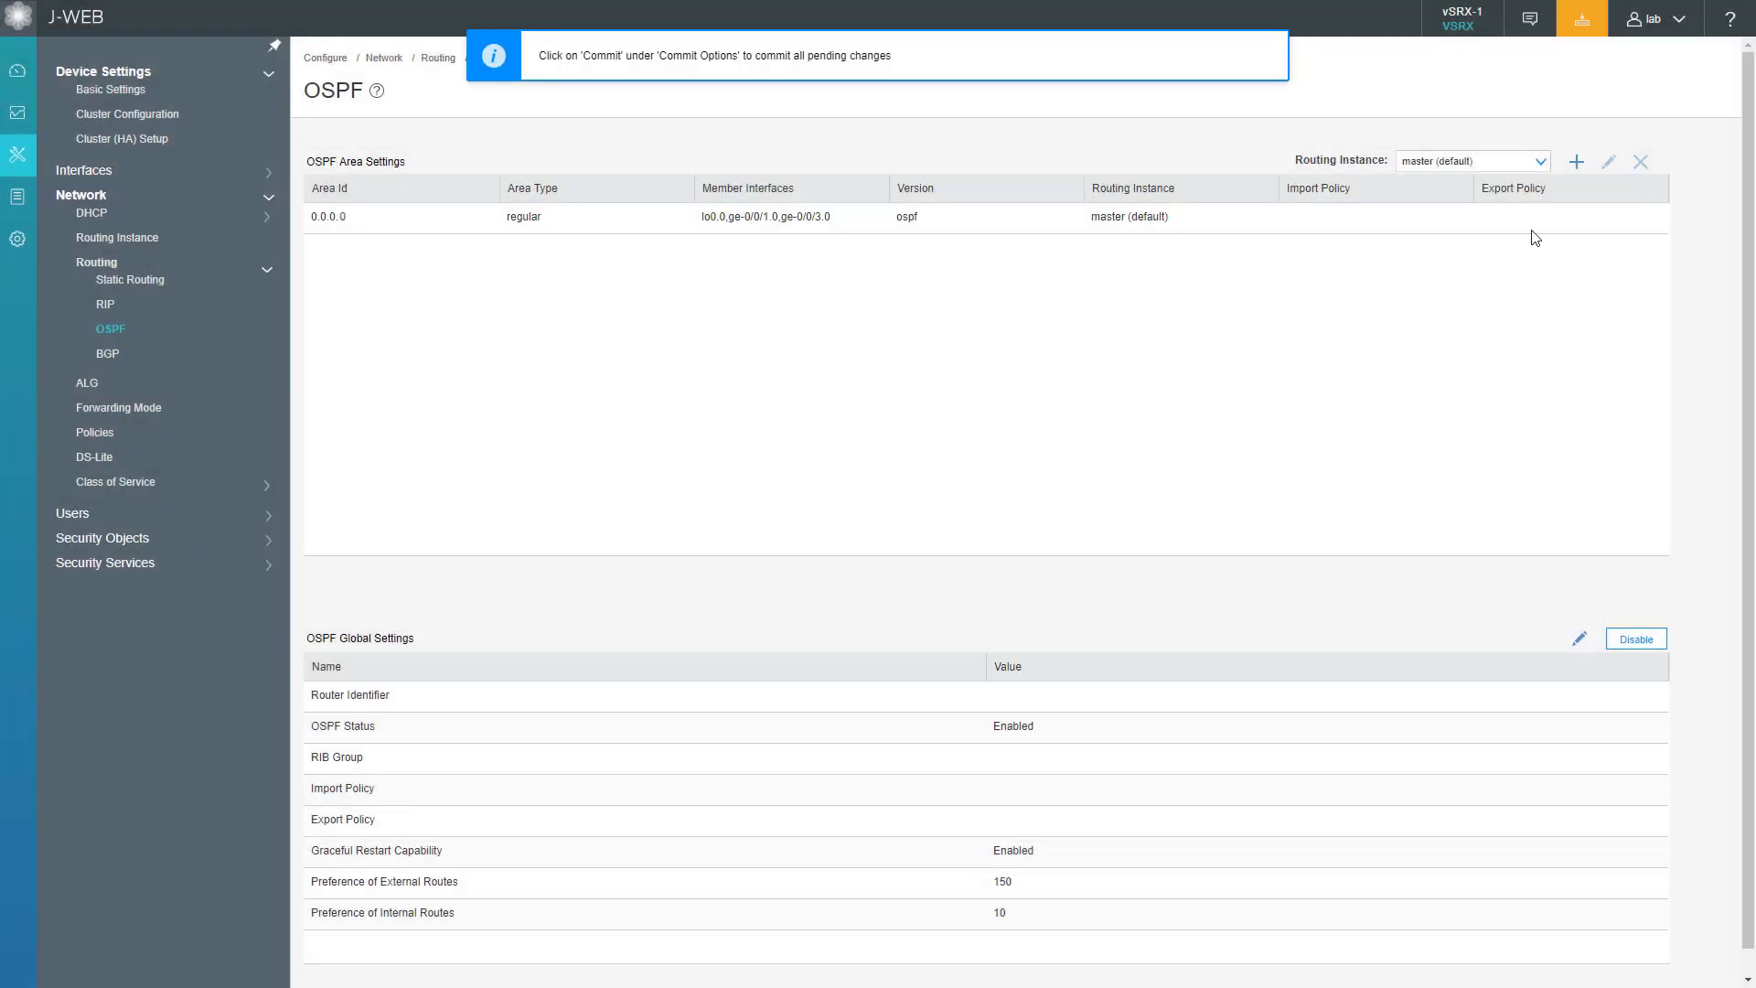
left_click(1592, 23)
left_click(1576, 58)
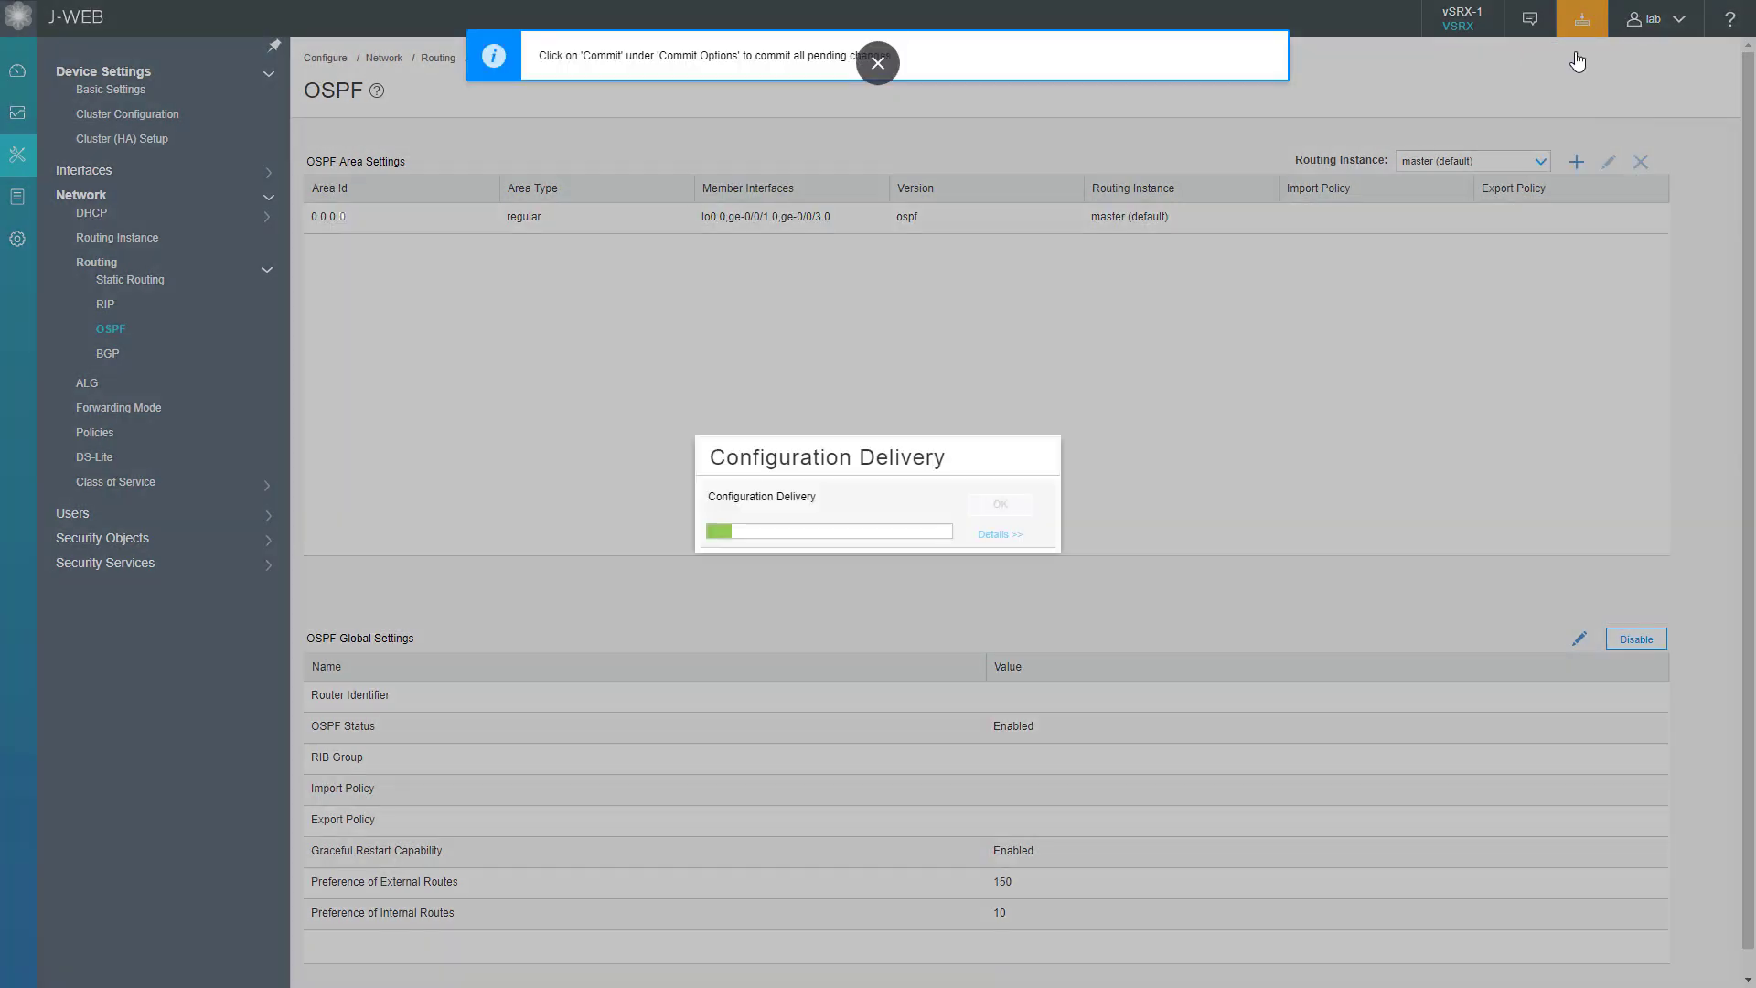
left_click(1016, 505)
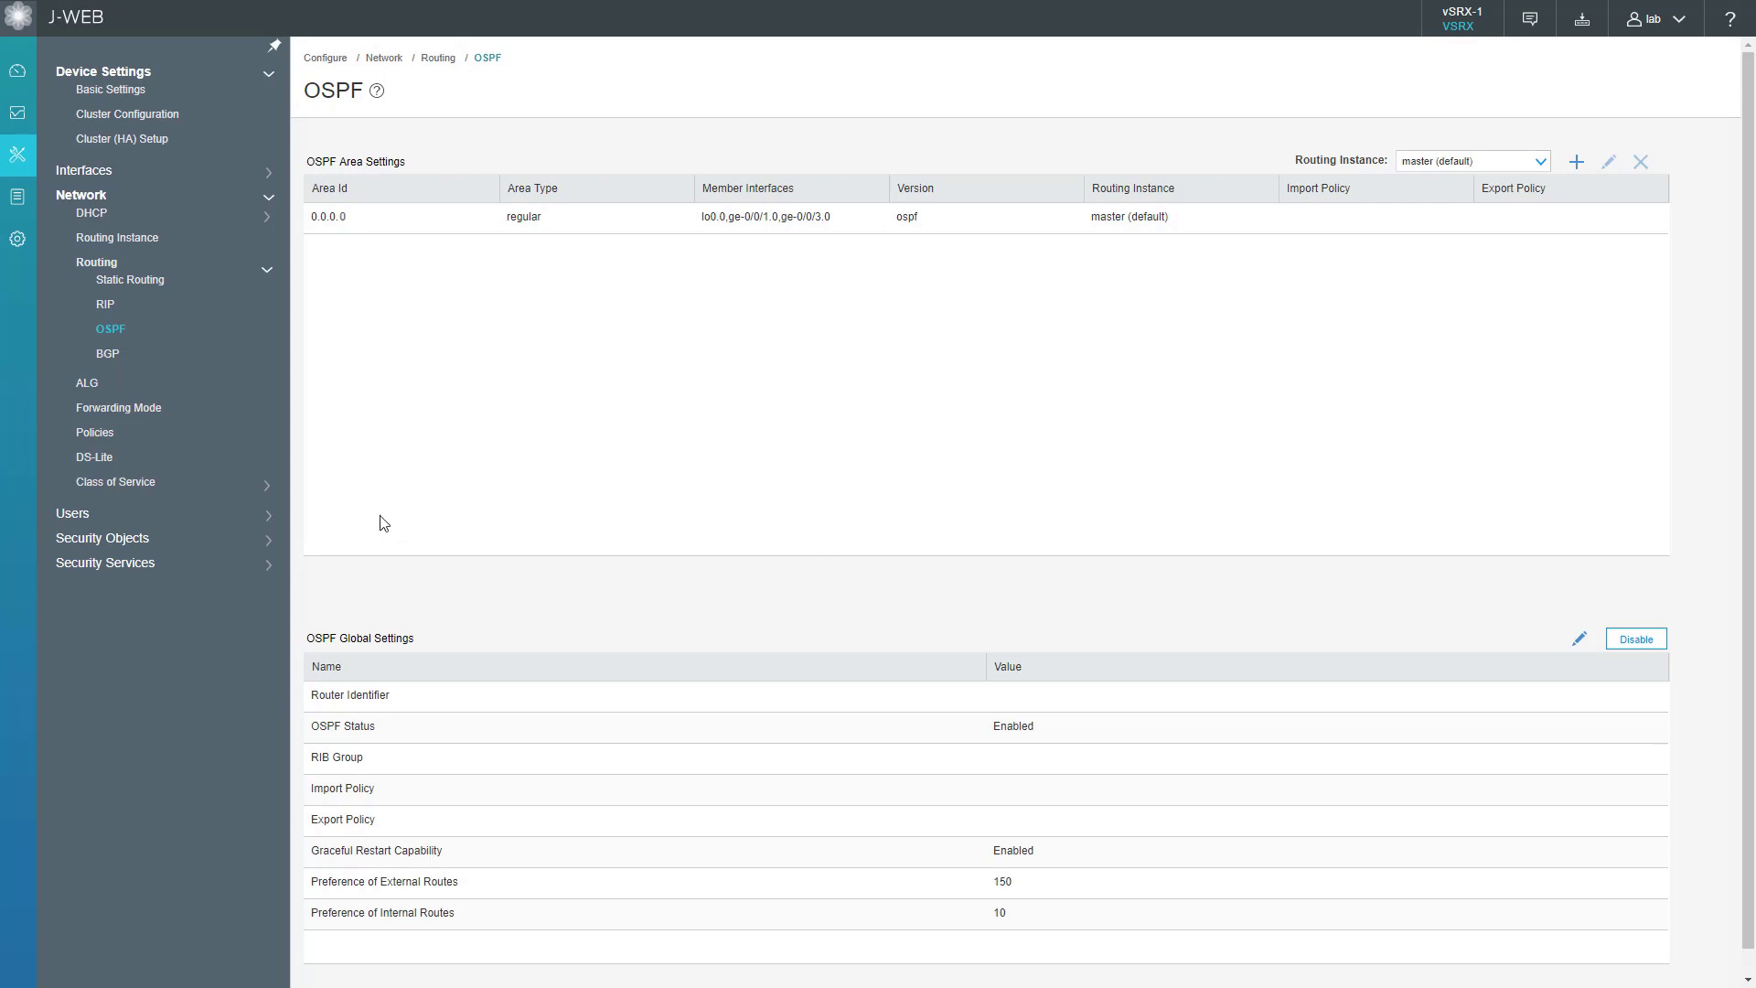
Step: Create a new routing policy named ospf-def with Test Policy turned off
left_click(110, 437)
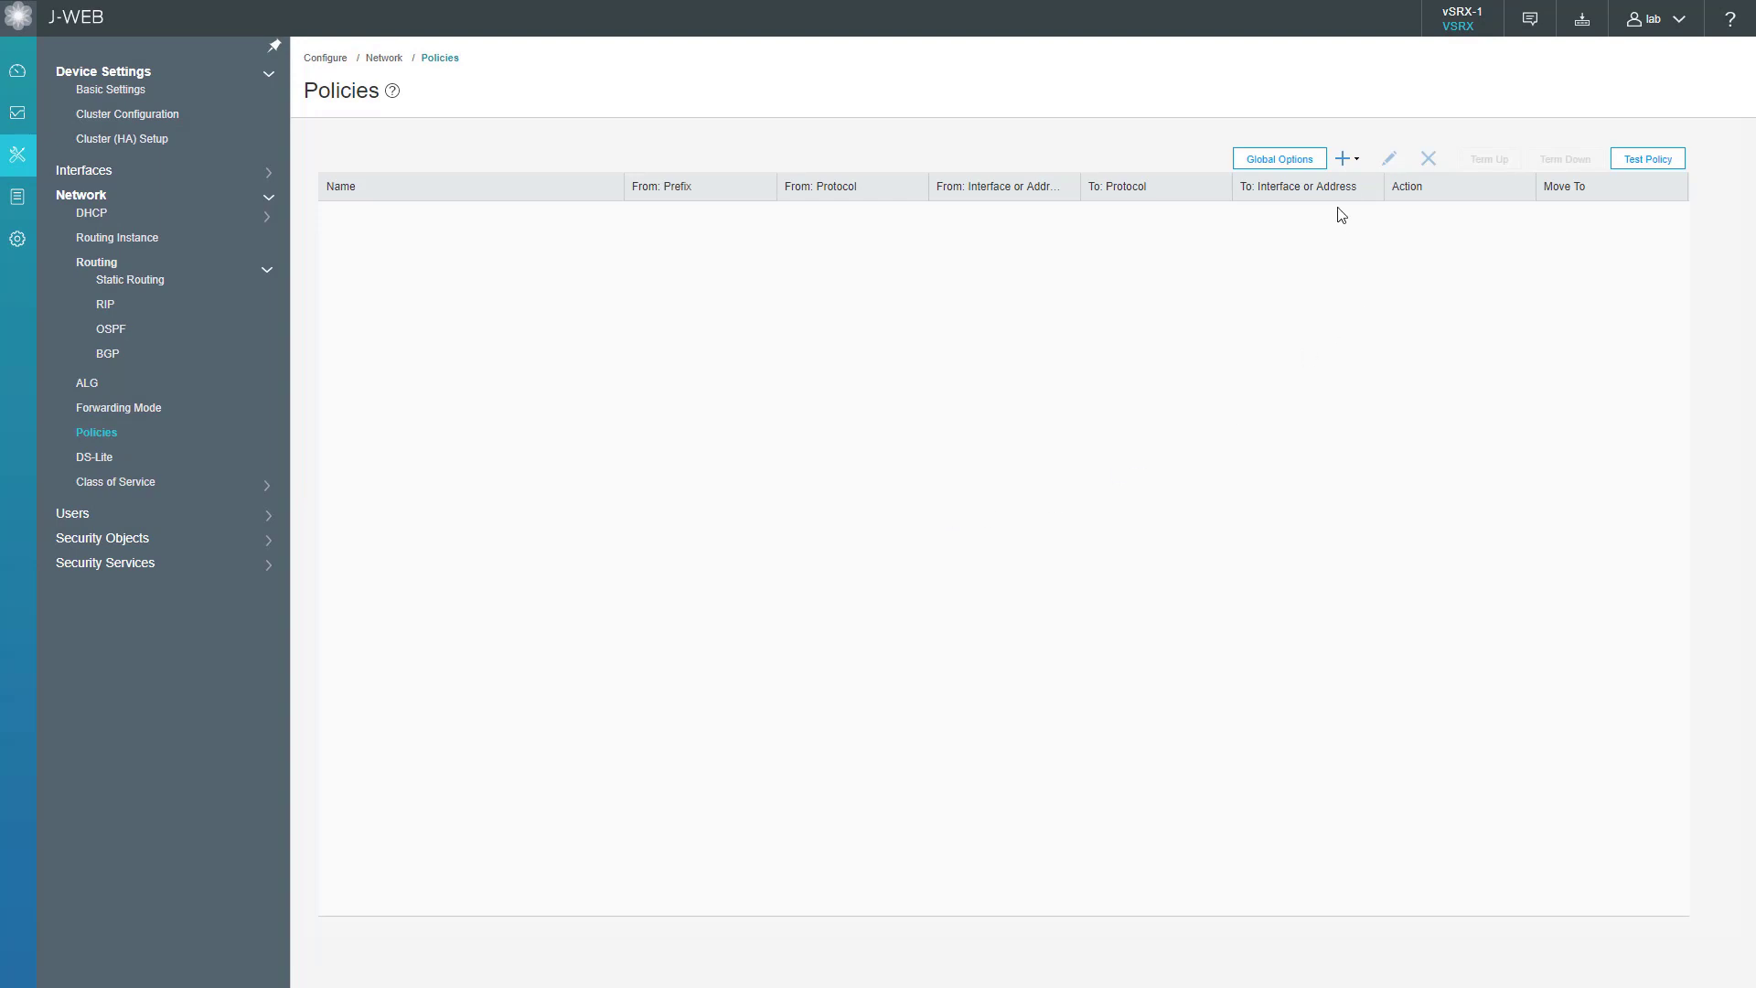
left_click(1353, 162)
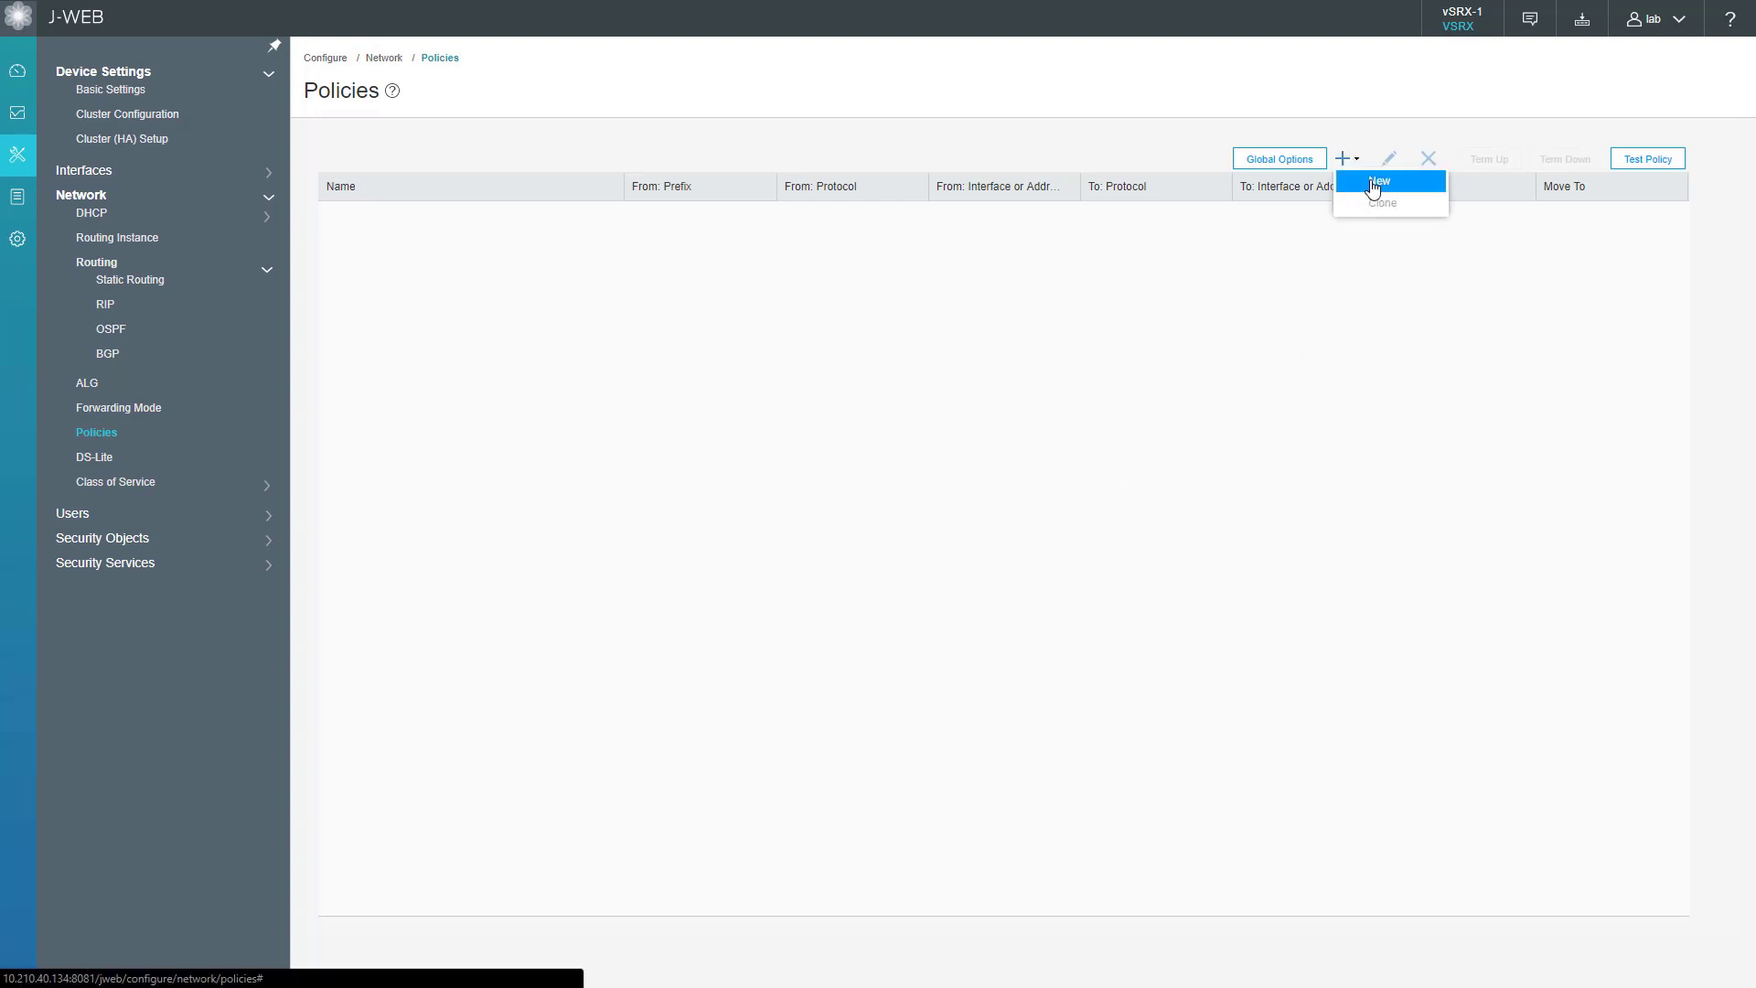
left_click(1376, 186)
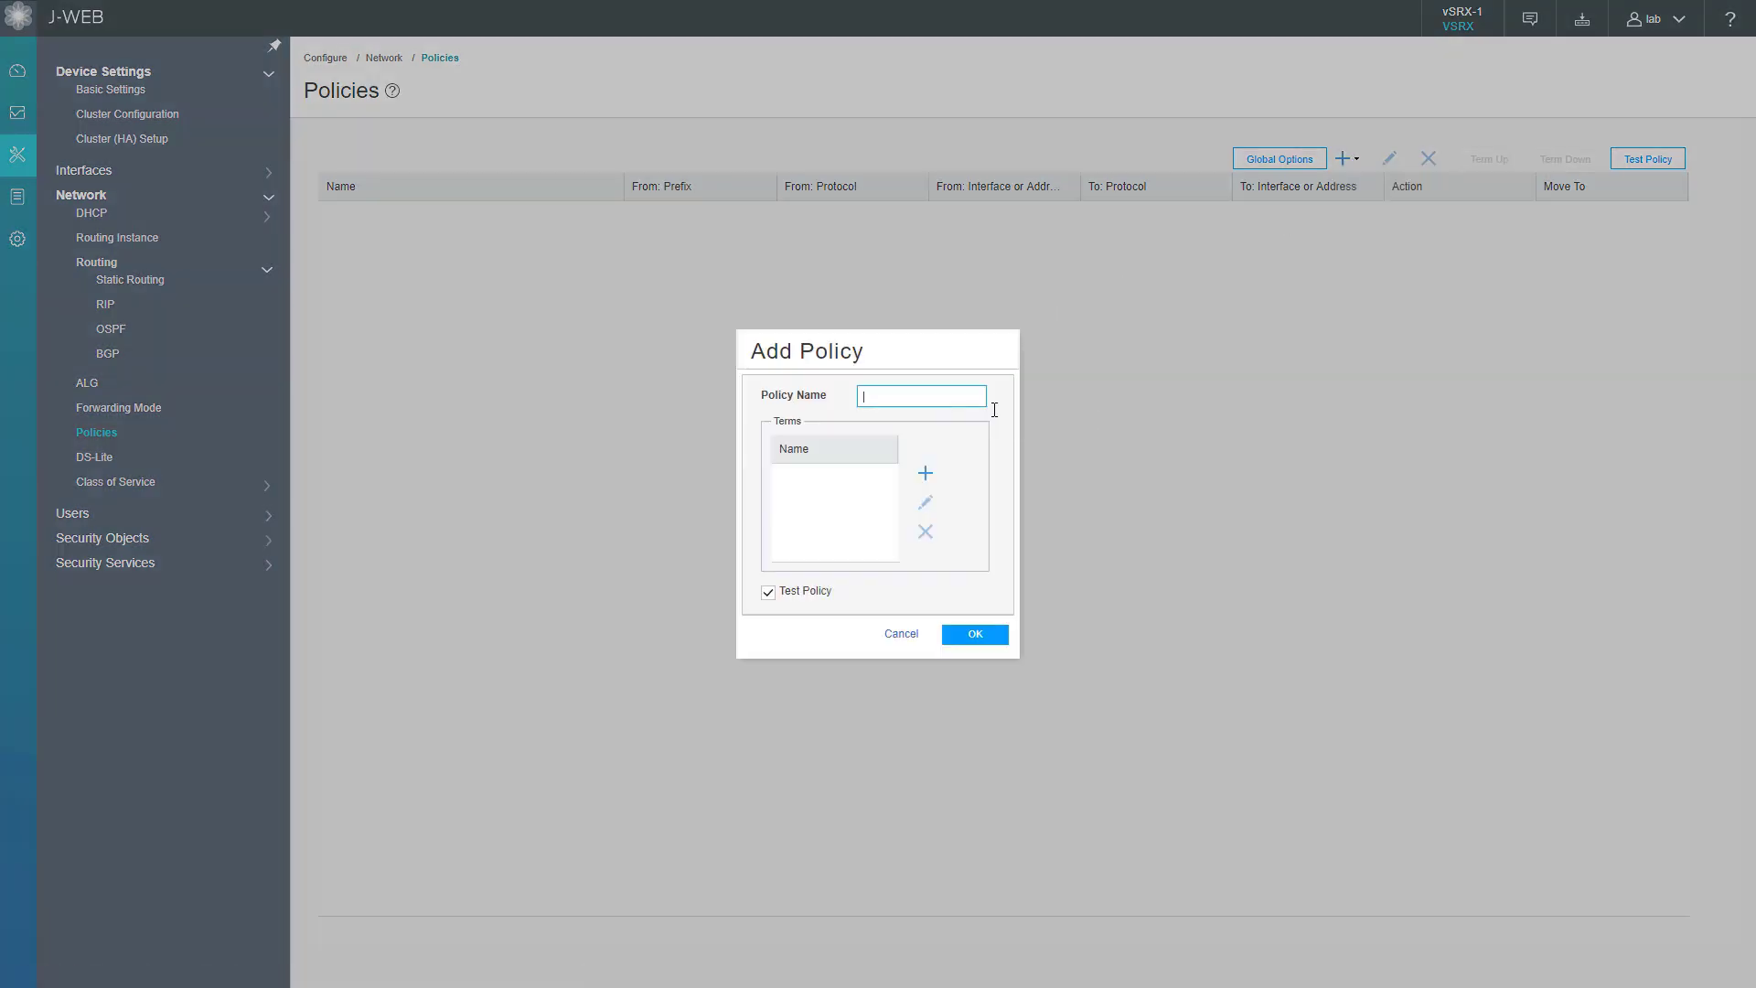
type("ospf-def")
left_click(769, 593)
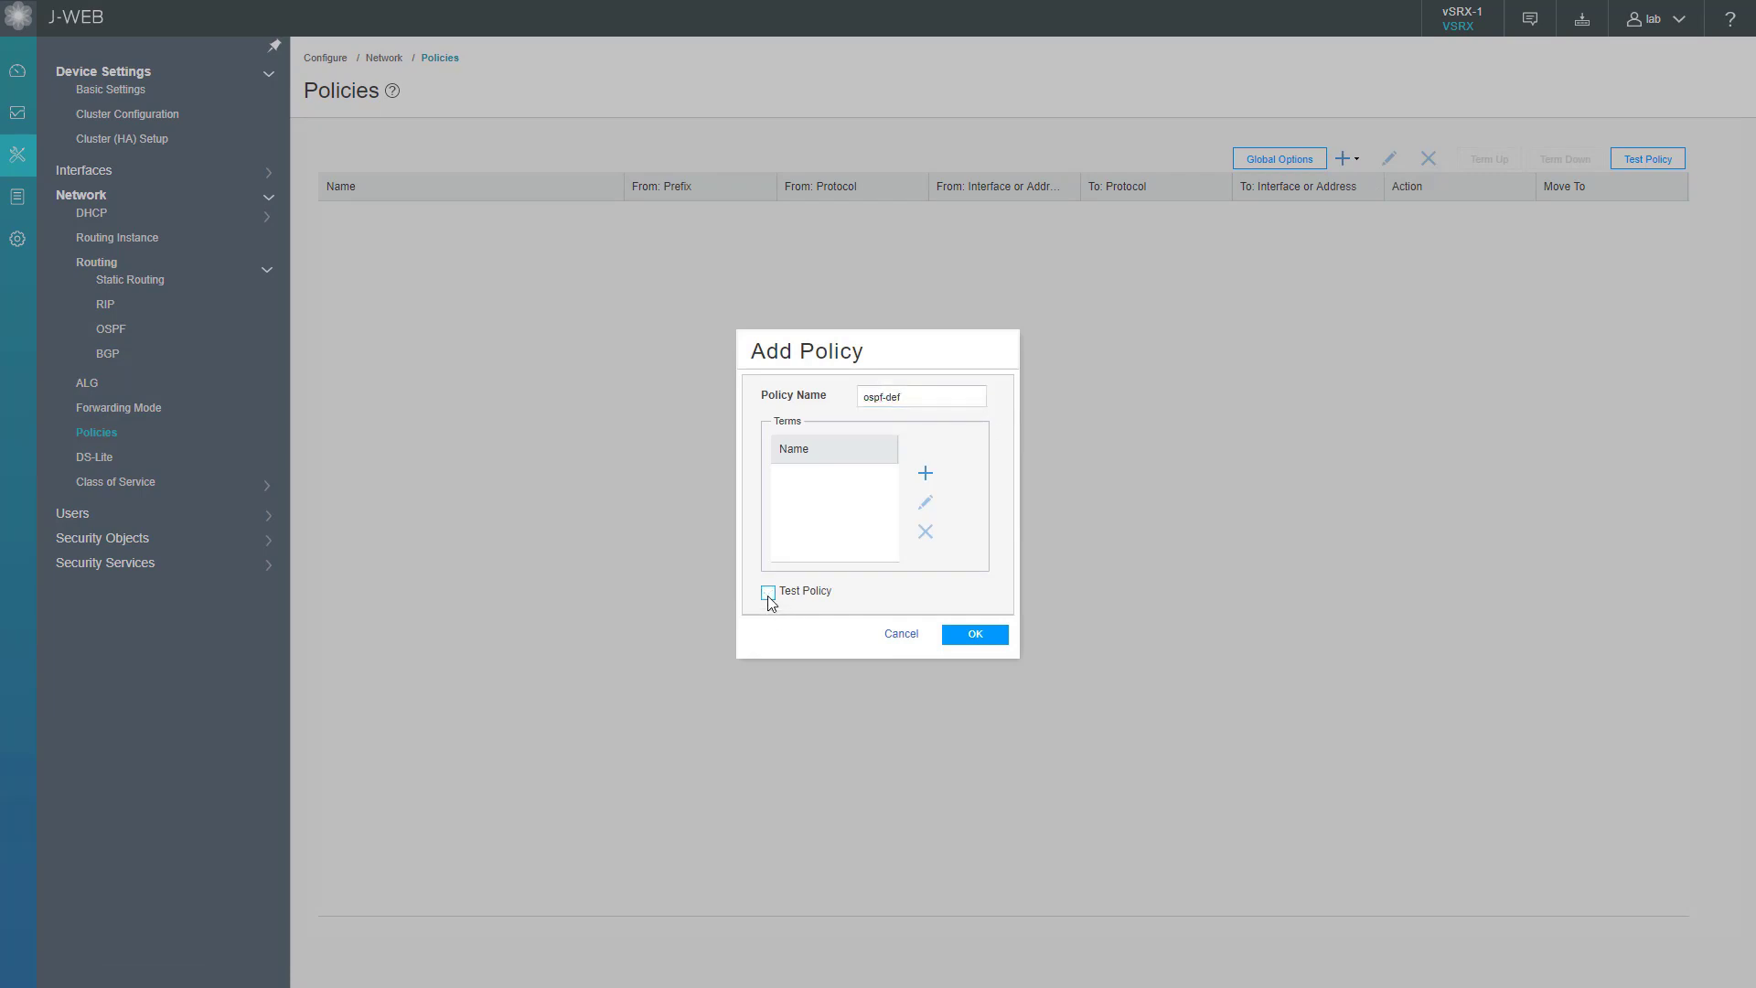
Step: Add term 123 matching protocol static with action accept
left_click(926, 474)
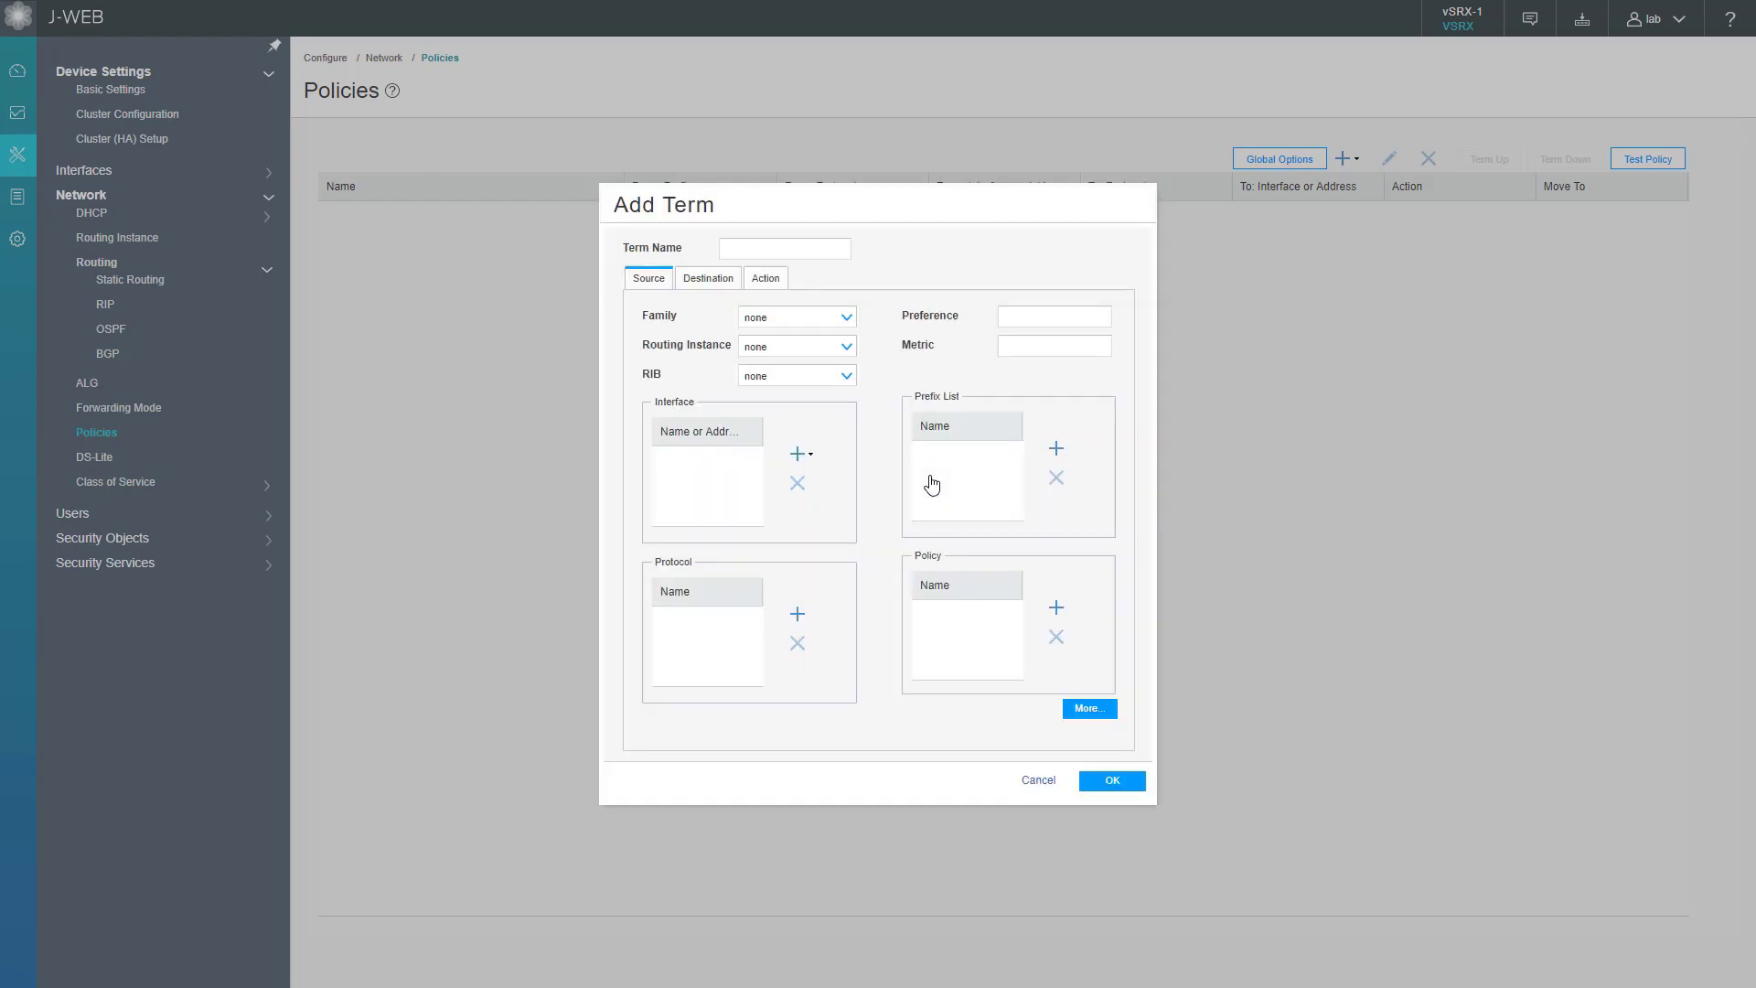
left_click(798, 615)
scroll(933, 525, "down", 3)
scroll(945, 546, "down", 5)
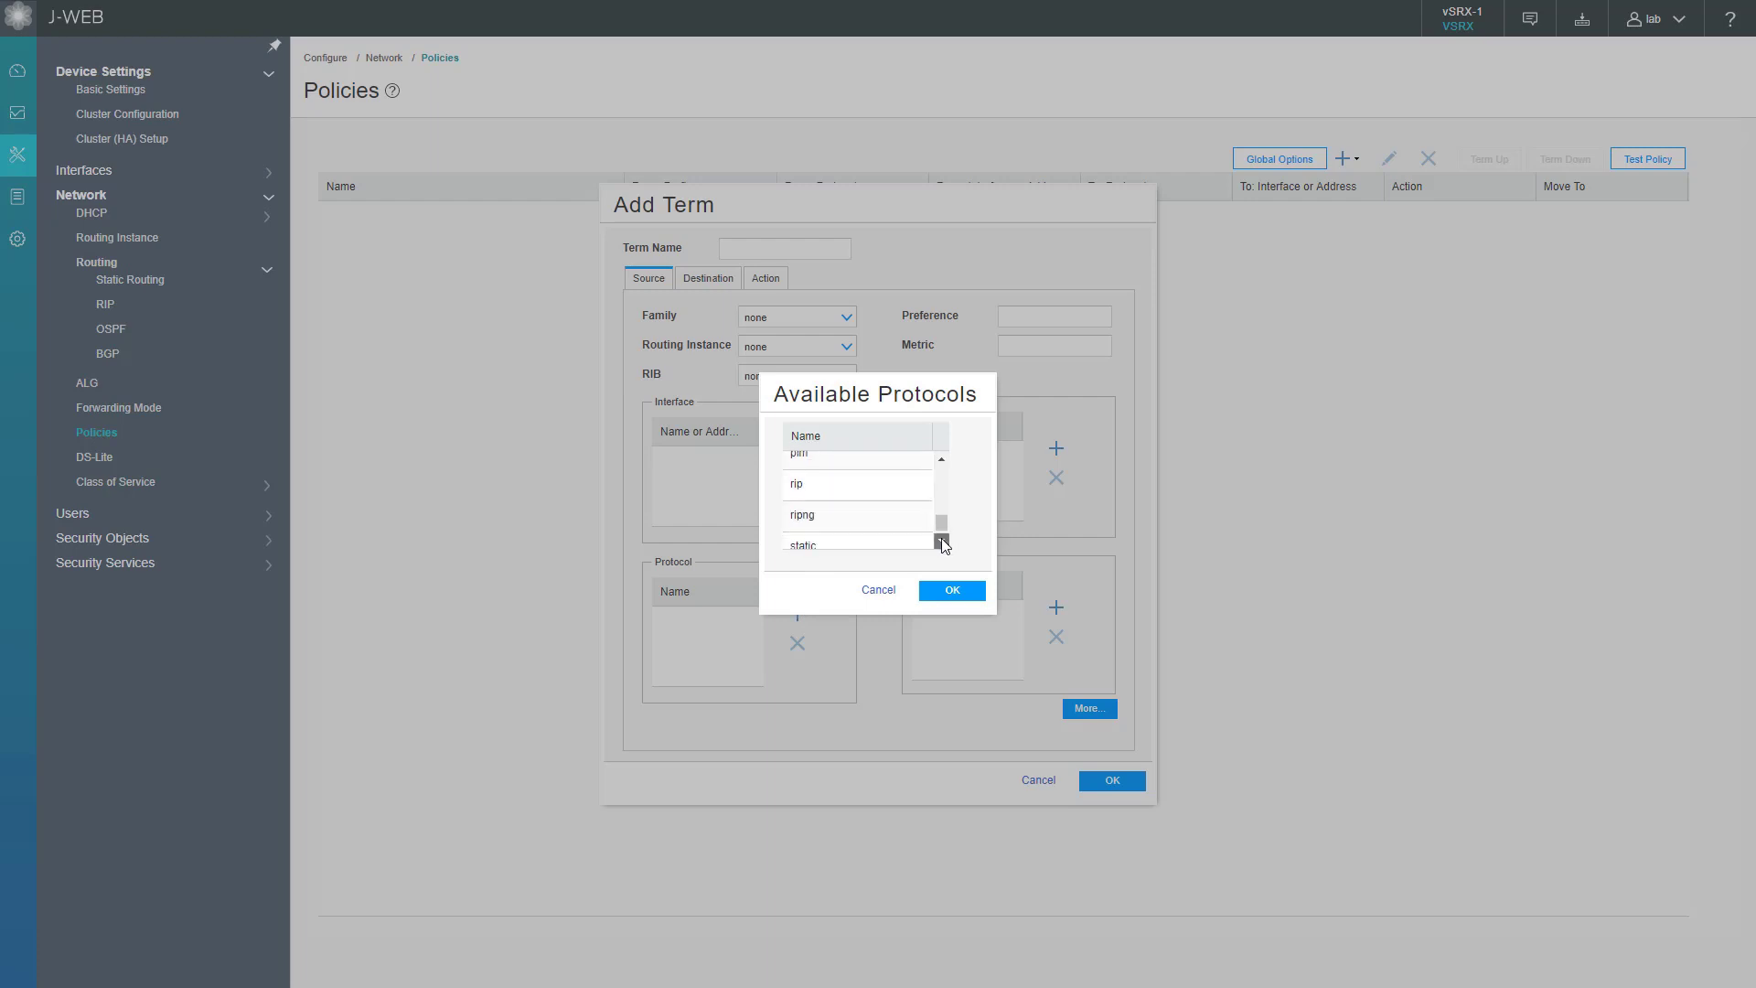
left_click(952, 590)
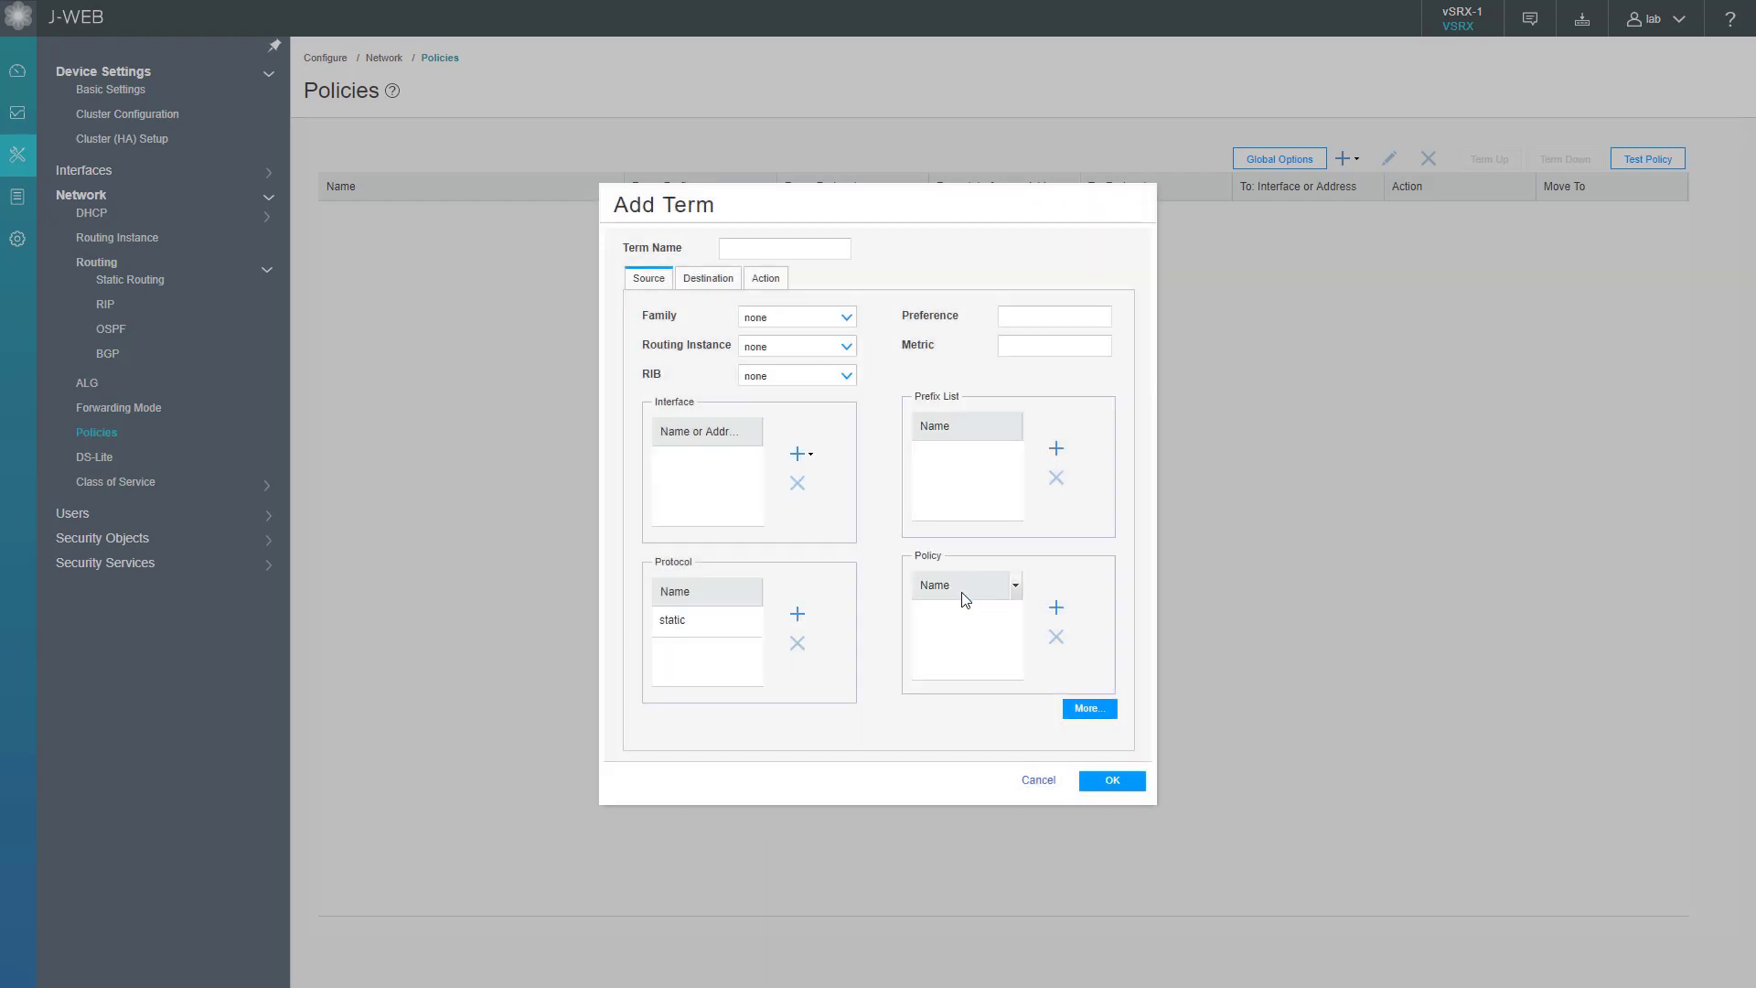
left_click(794, 251)
type("123")
left_click(768, 283)
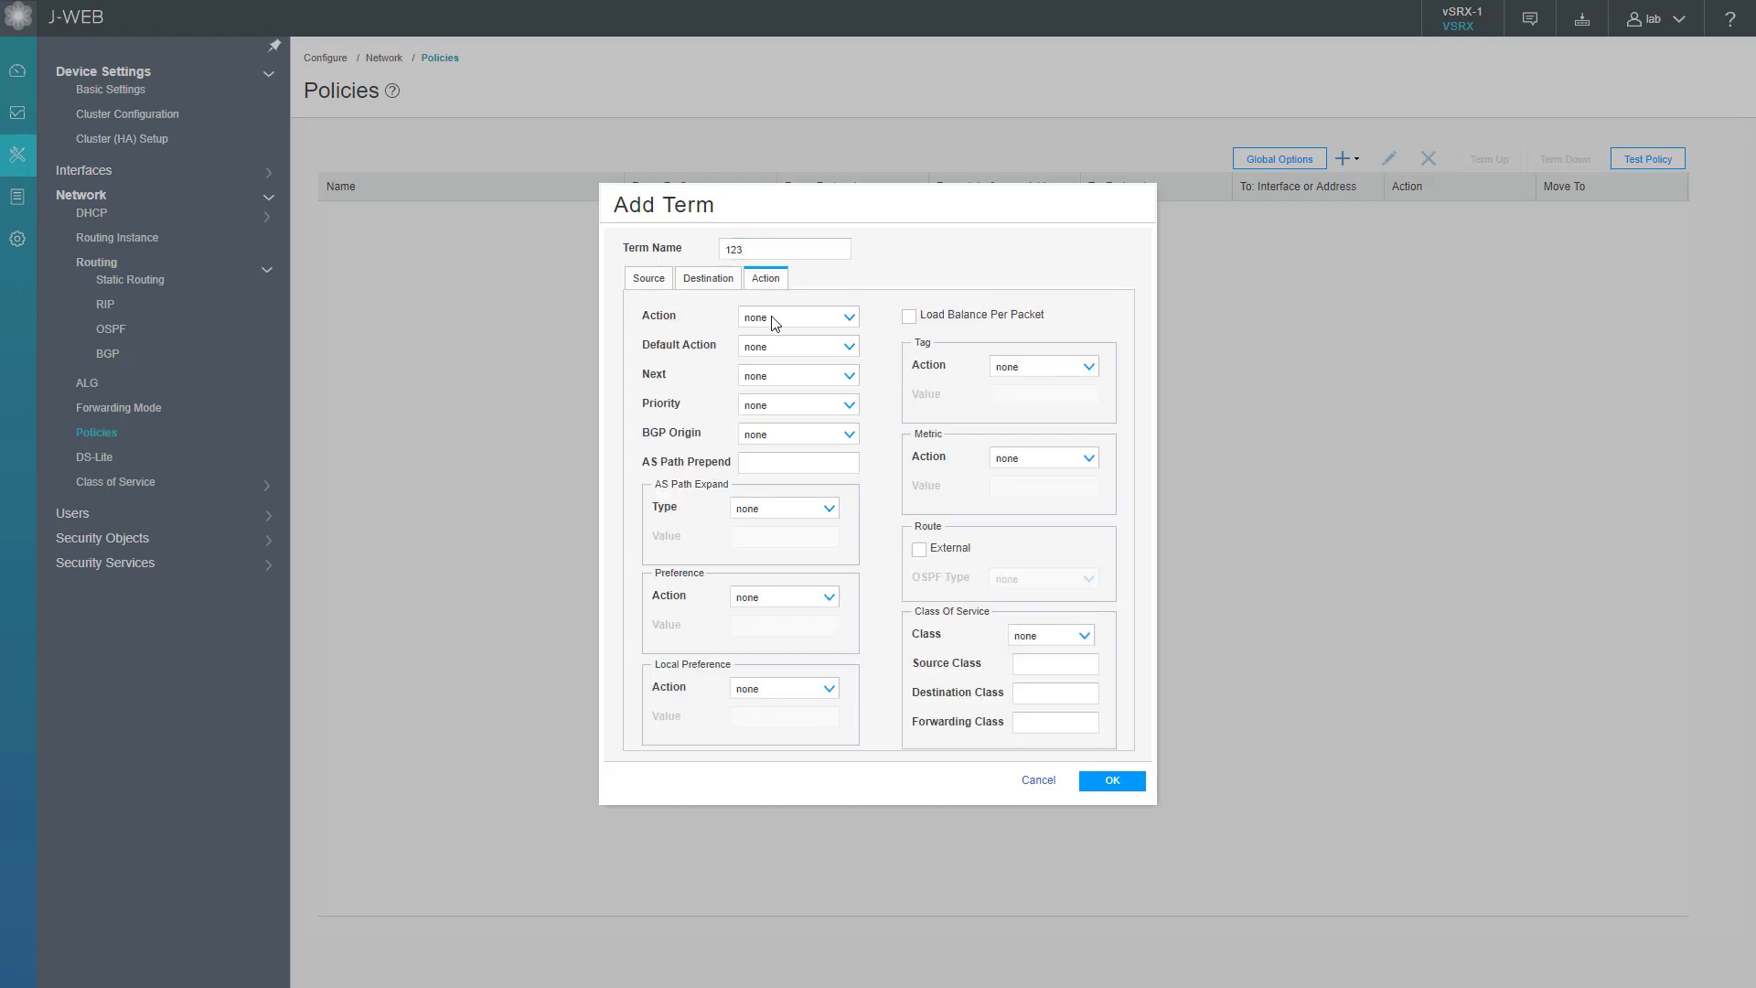
left_click(774, 320)
left_click(773, 360)
Step: Save term 123 and the ospf-def policy, then edit OSPF Global Settings
left_click(1134, 780)
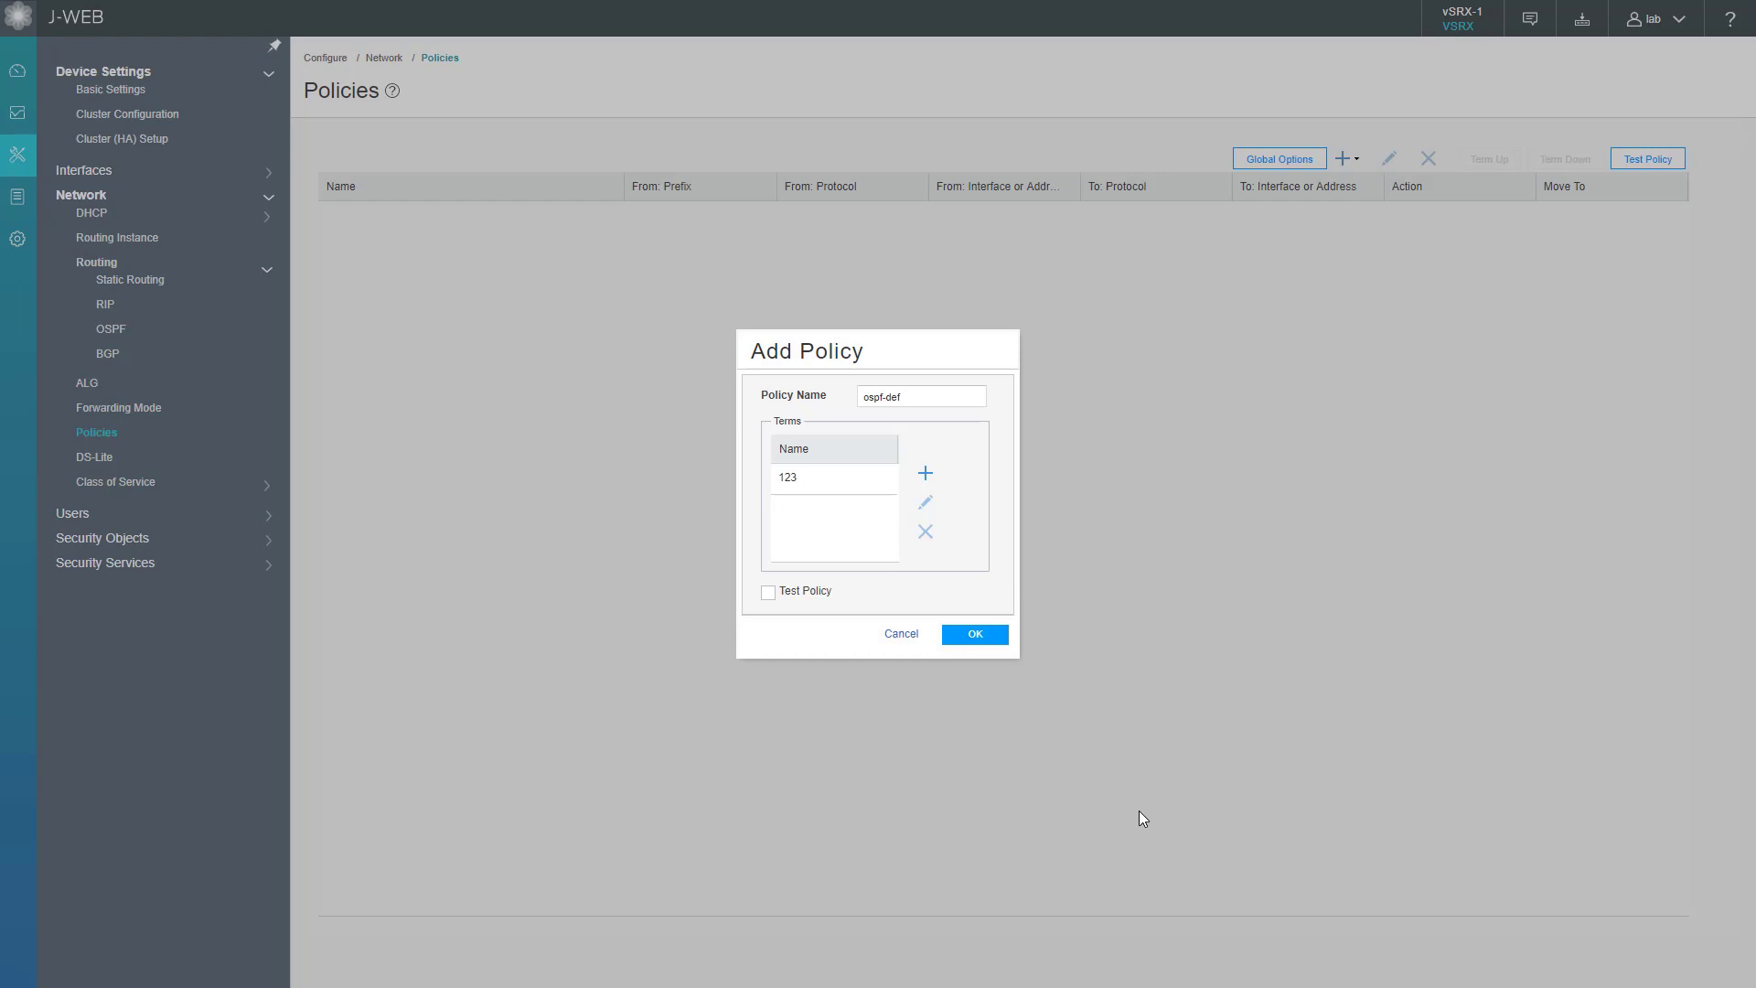
left_click(997, 631)
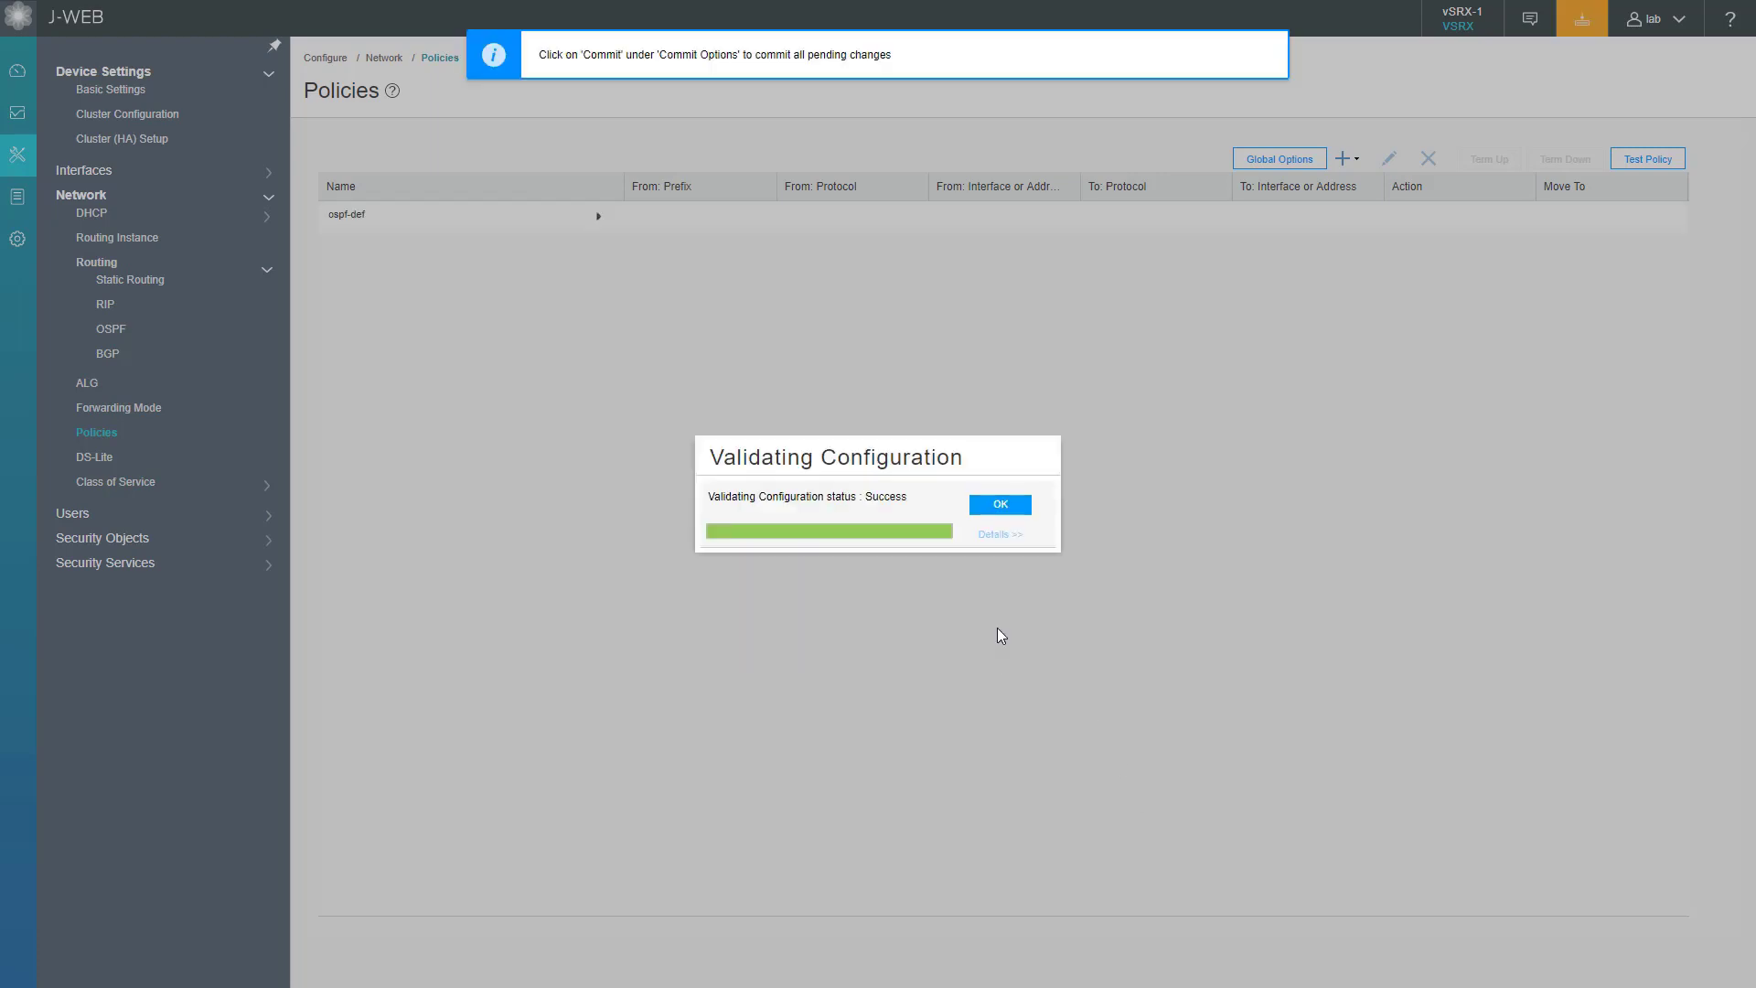
left_click(1015, 501)
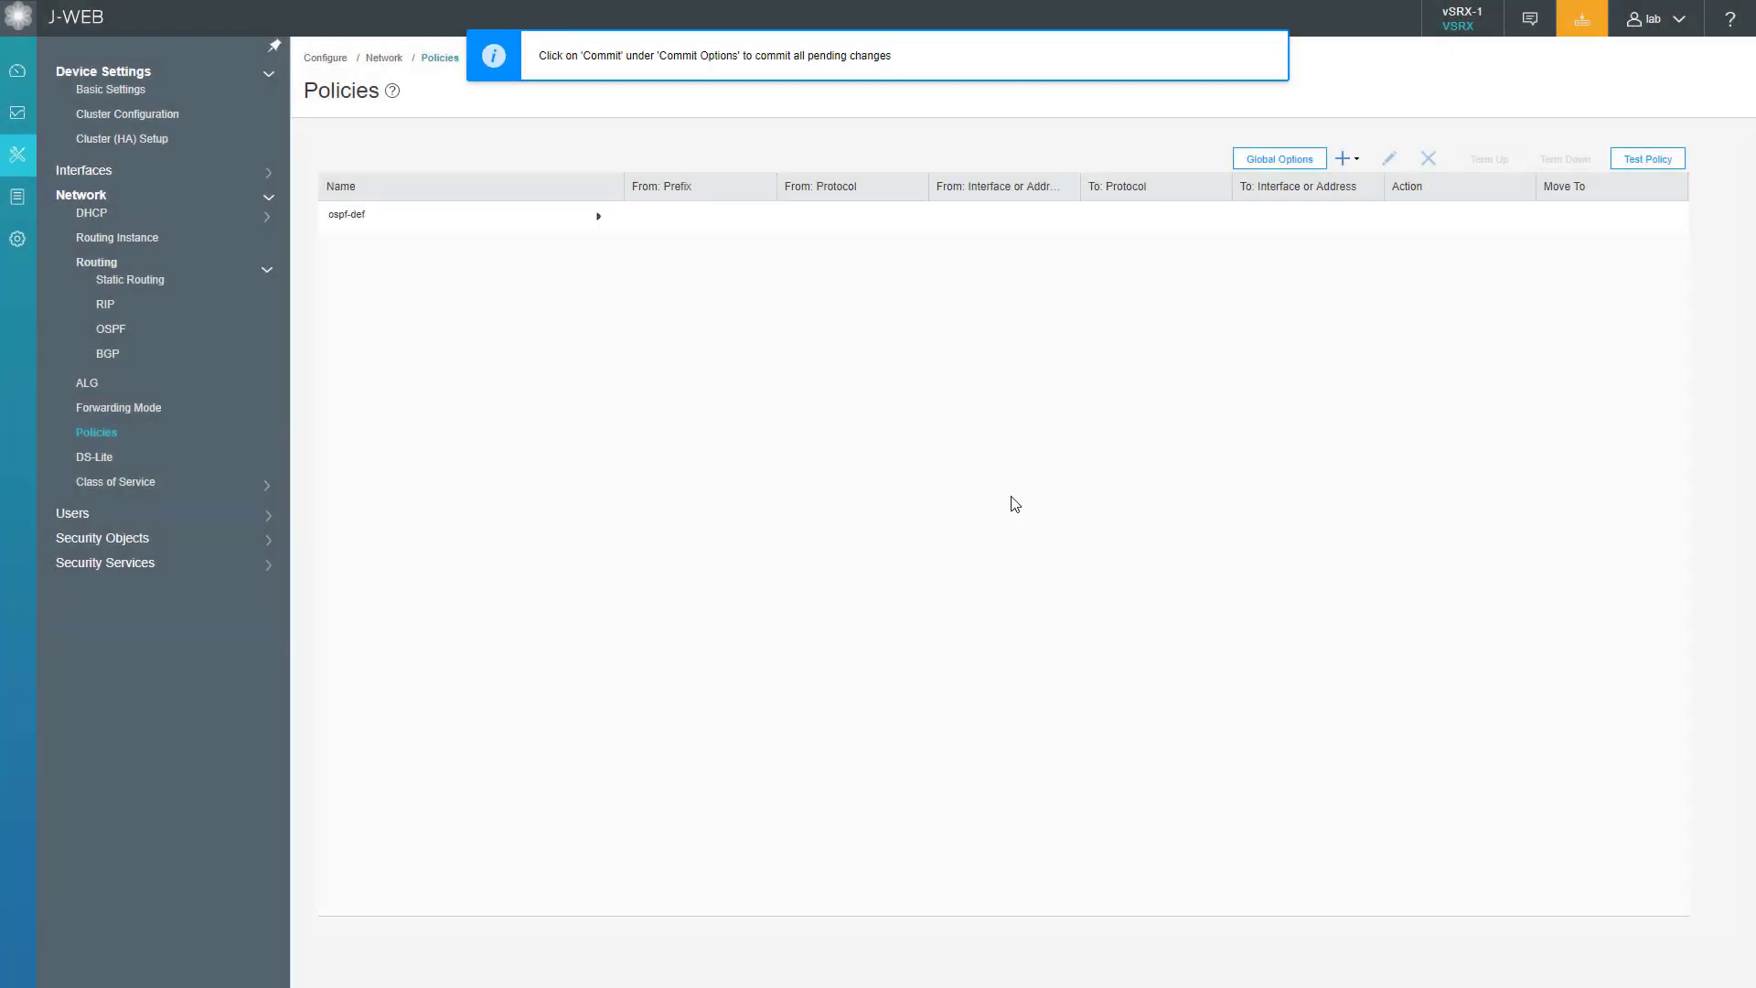
left_click(113, 331)
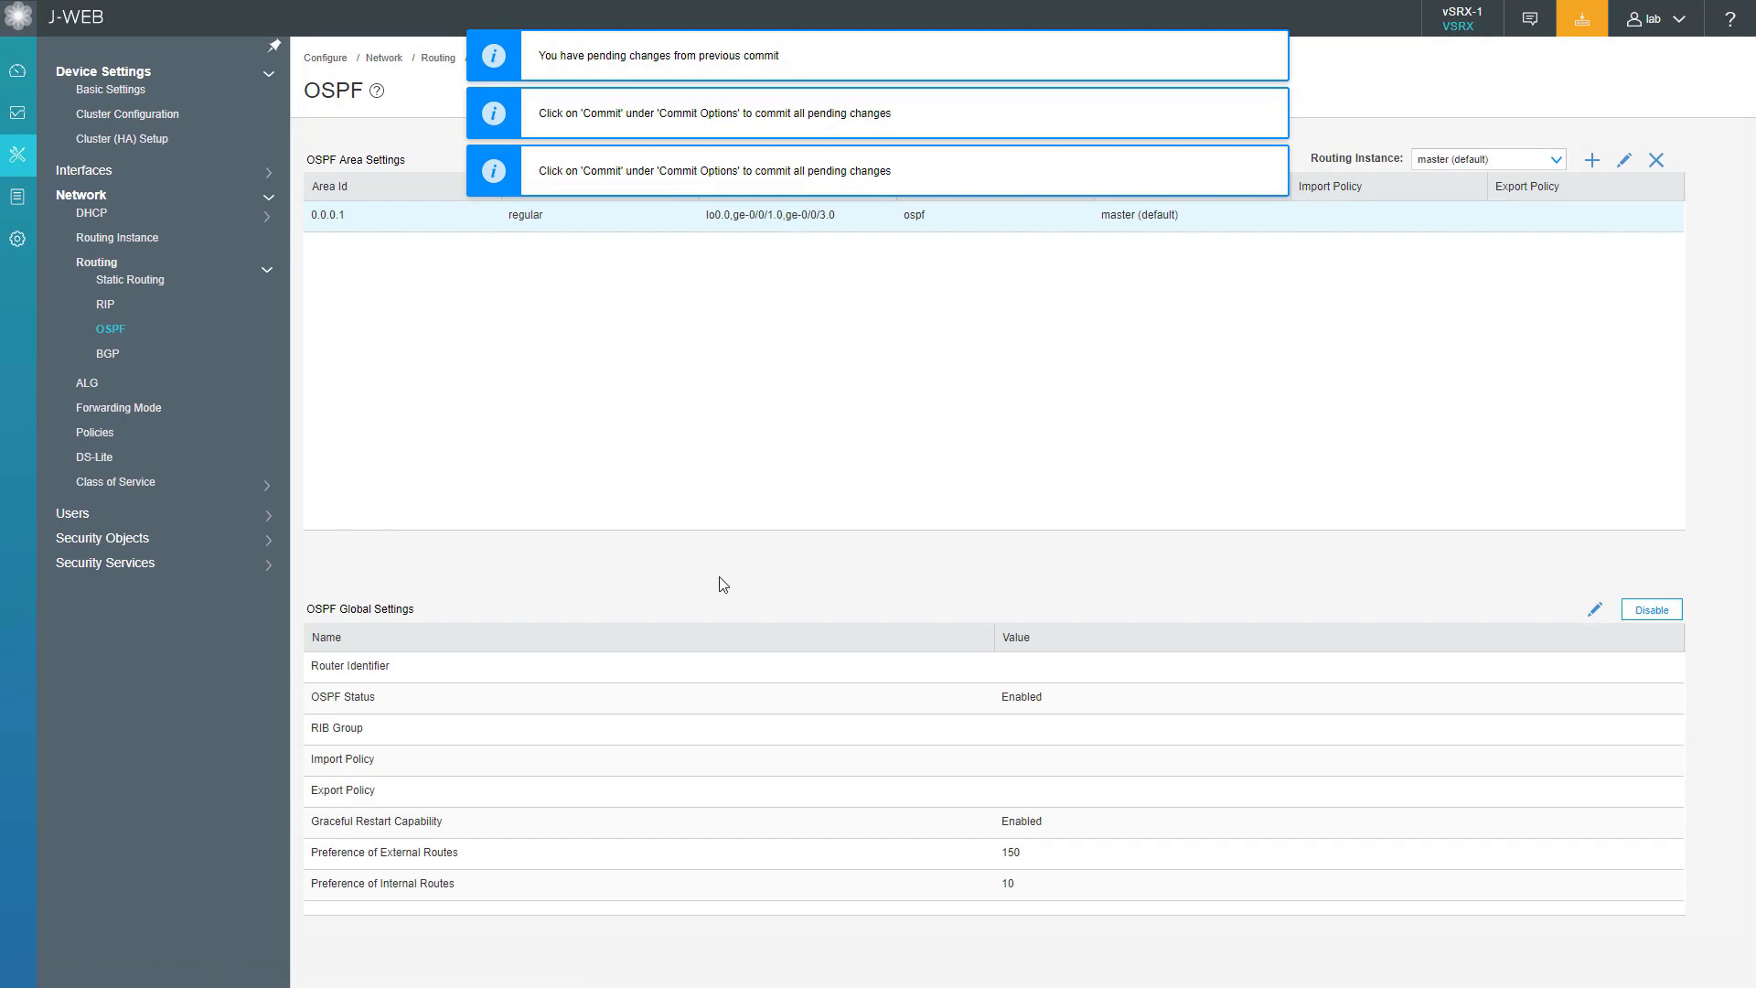
left_click(1595, 610)
Step: Add ospf-def as the OSPF export policy, save the global settings, and commit
left_click(791, 300)
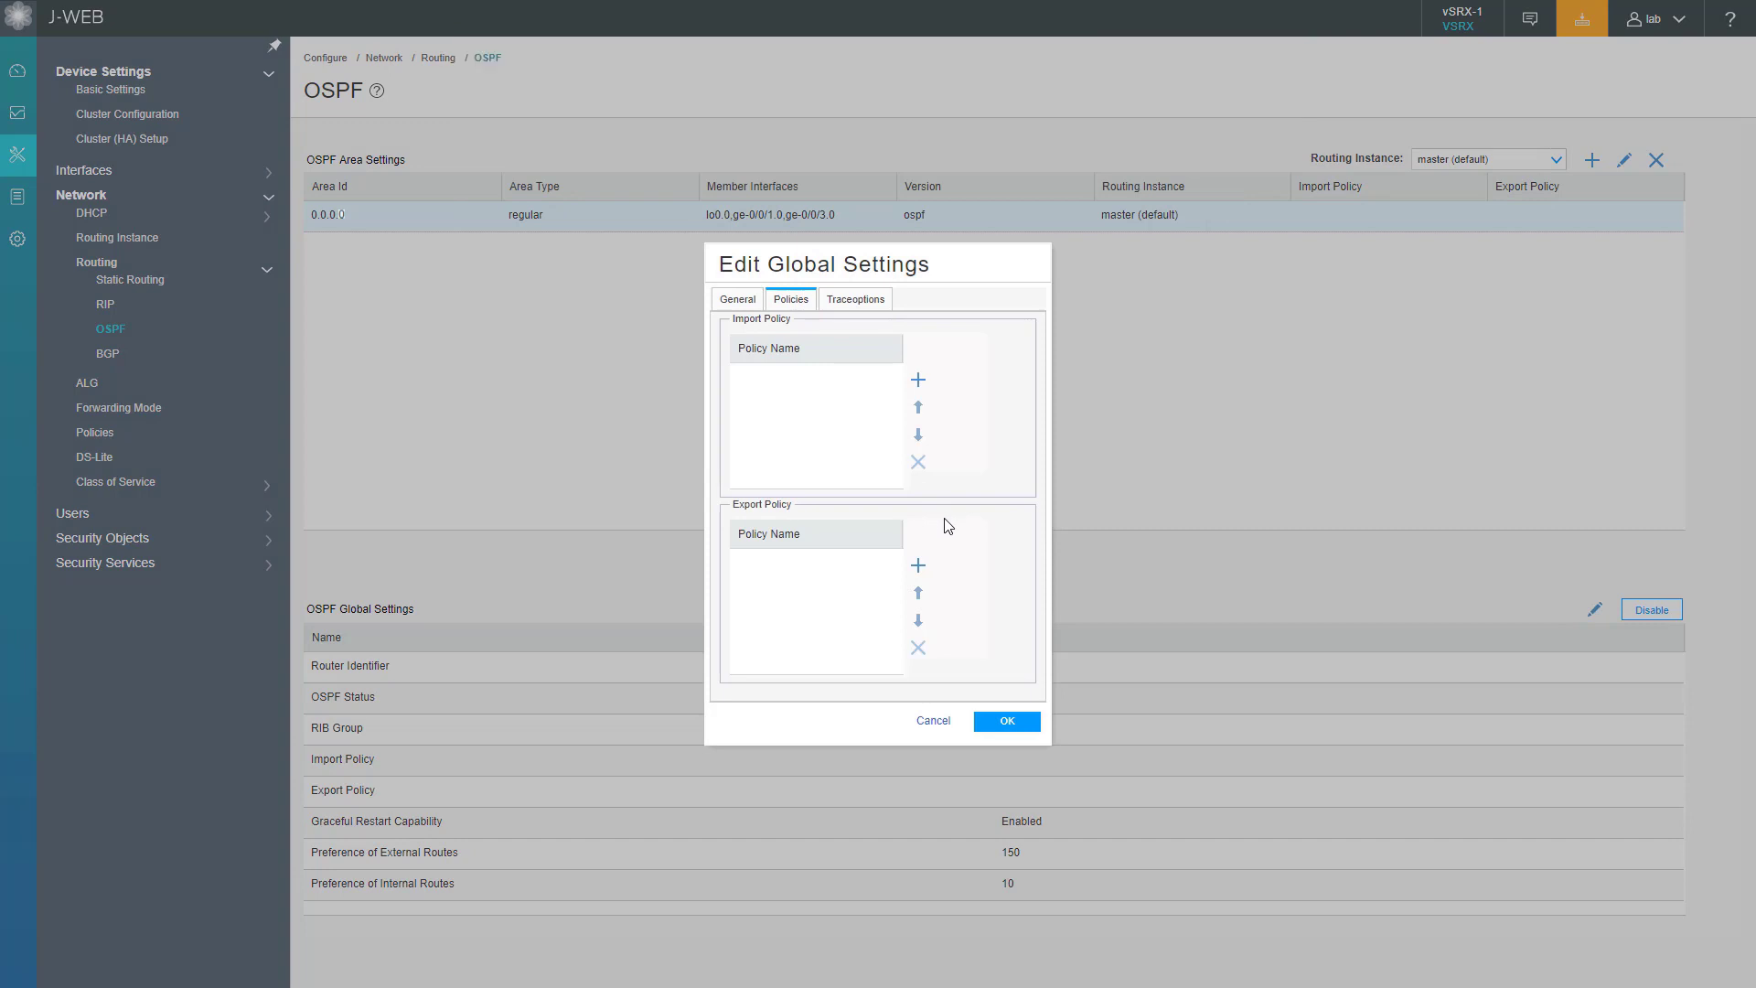
left_click(919, 568)
left_click(826, 466)
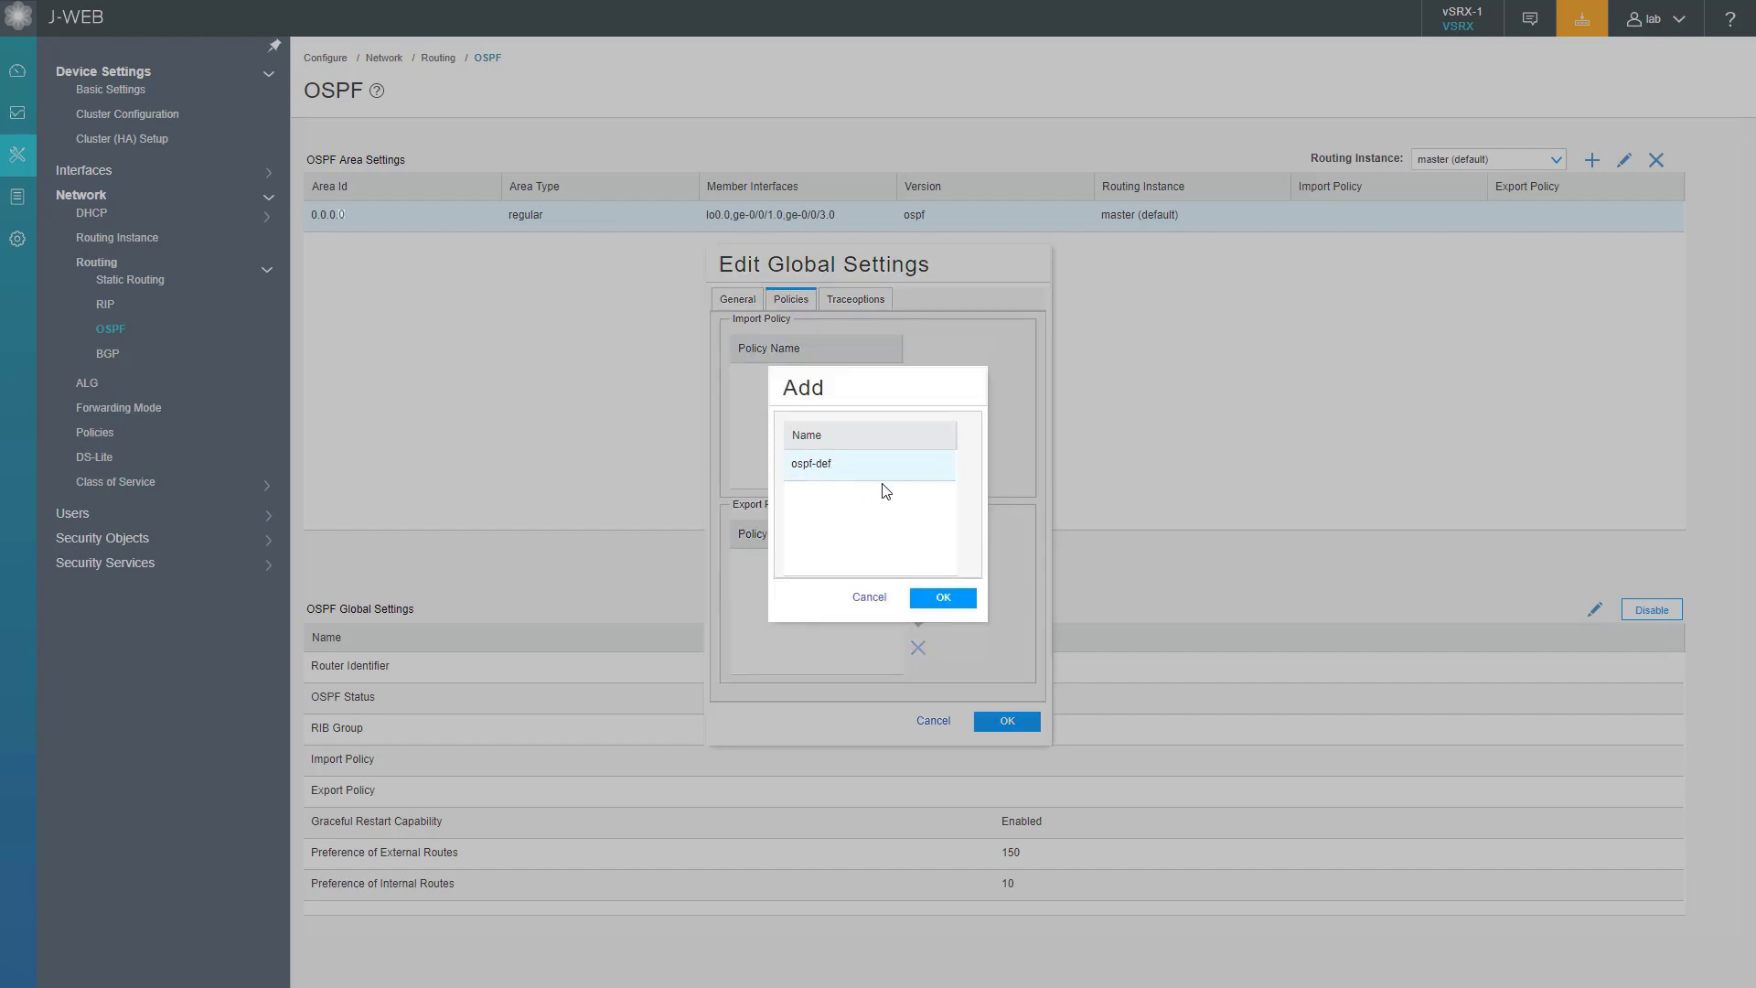
left_click(945, 595)
left_click(1009, 721)
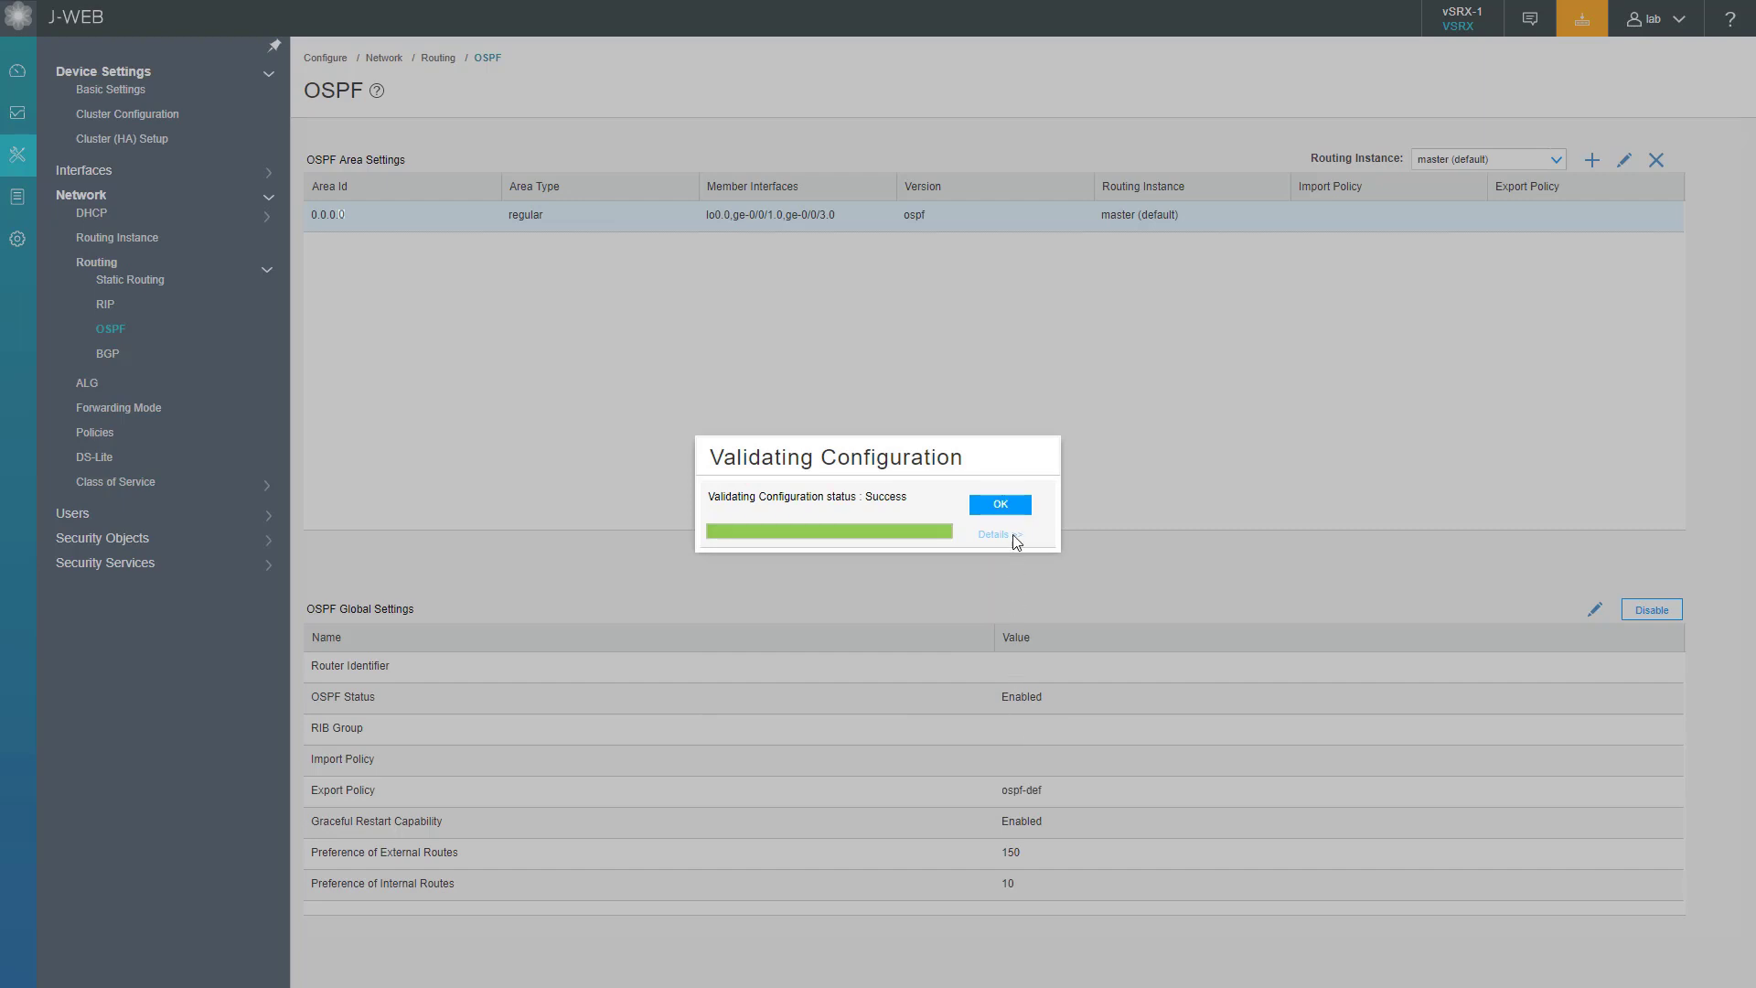
left_click(1018, 512)
left_click(1581, 18)
left_click(1568, 53)
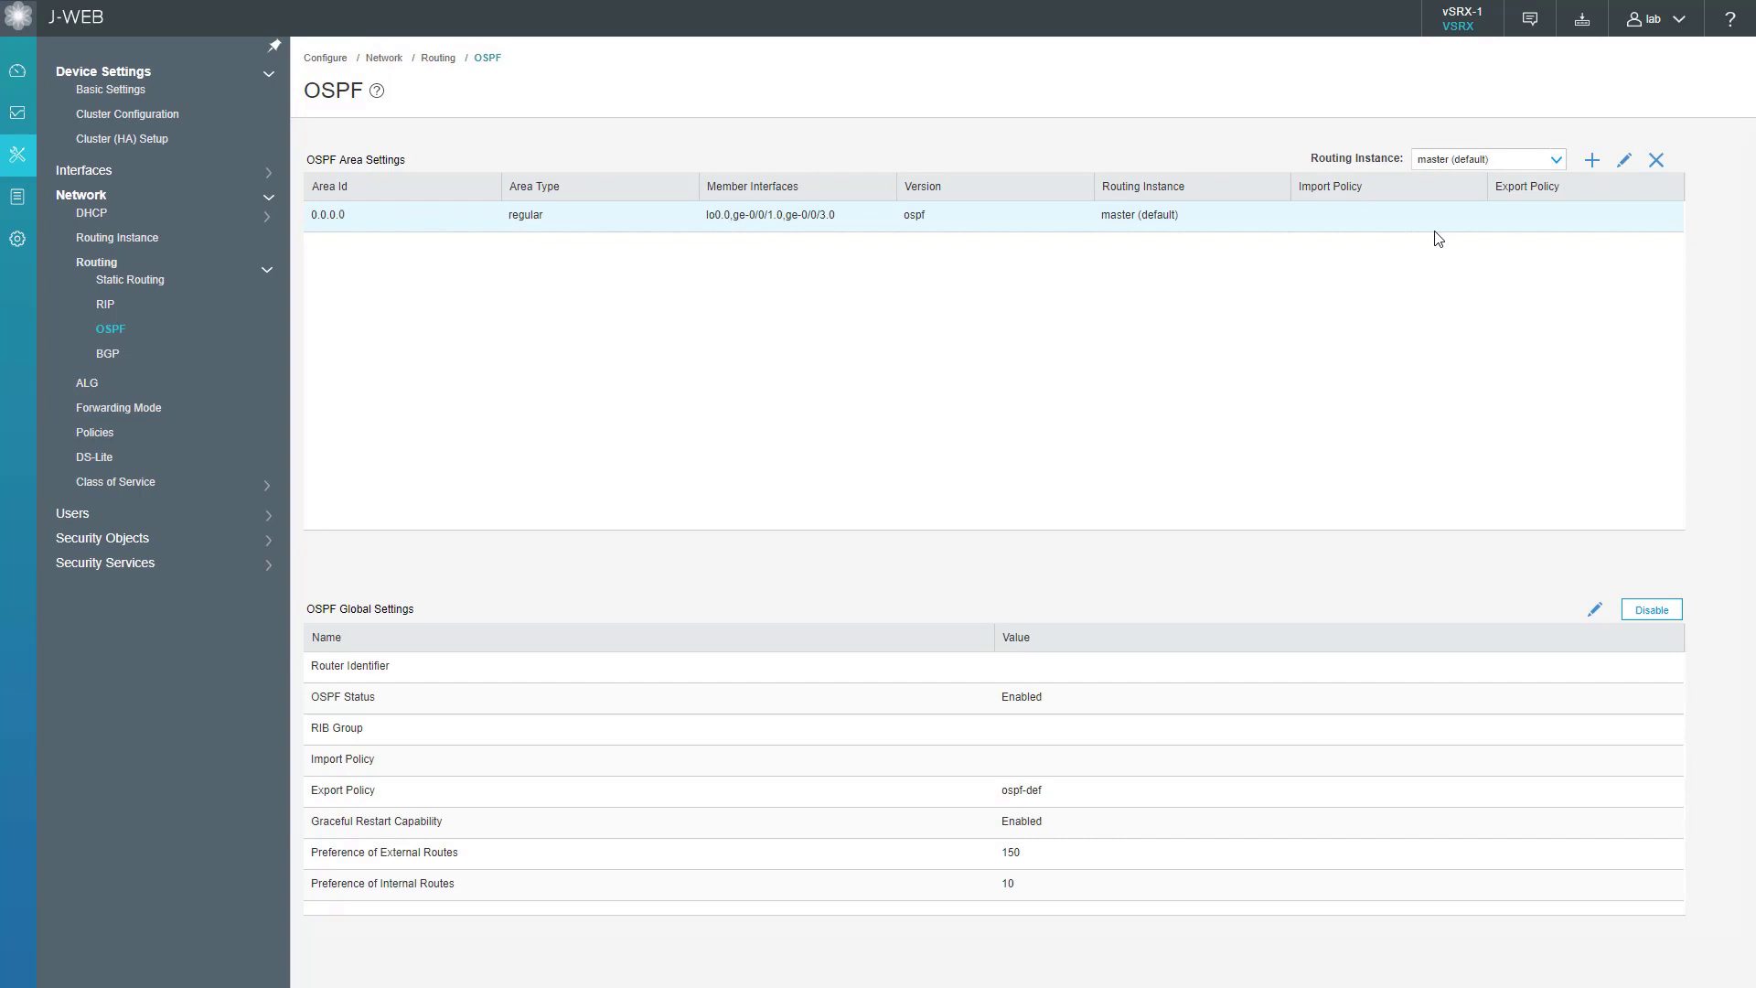
Step: Open Monitor > Routing > OSPF Information showing Received counts in the OSPF Statistics Details table
left_click(15, 115)
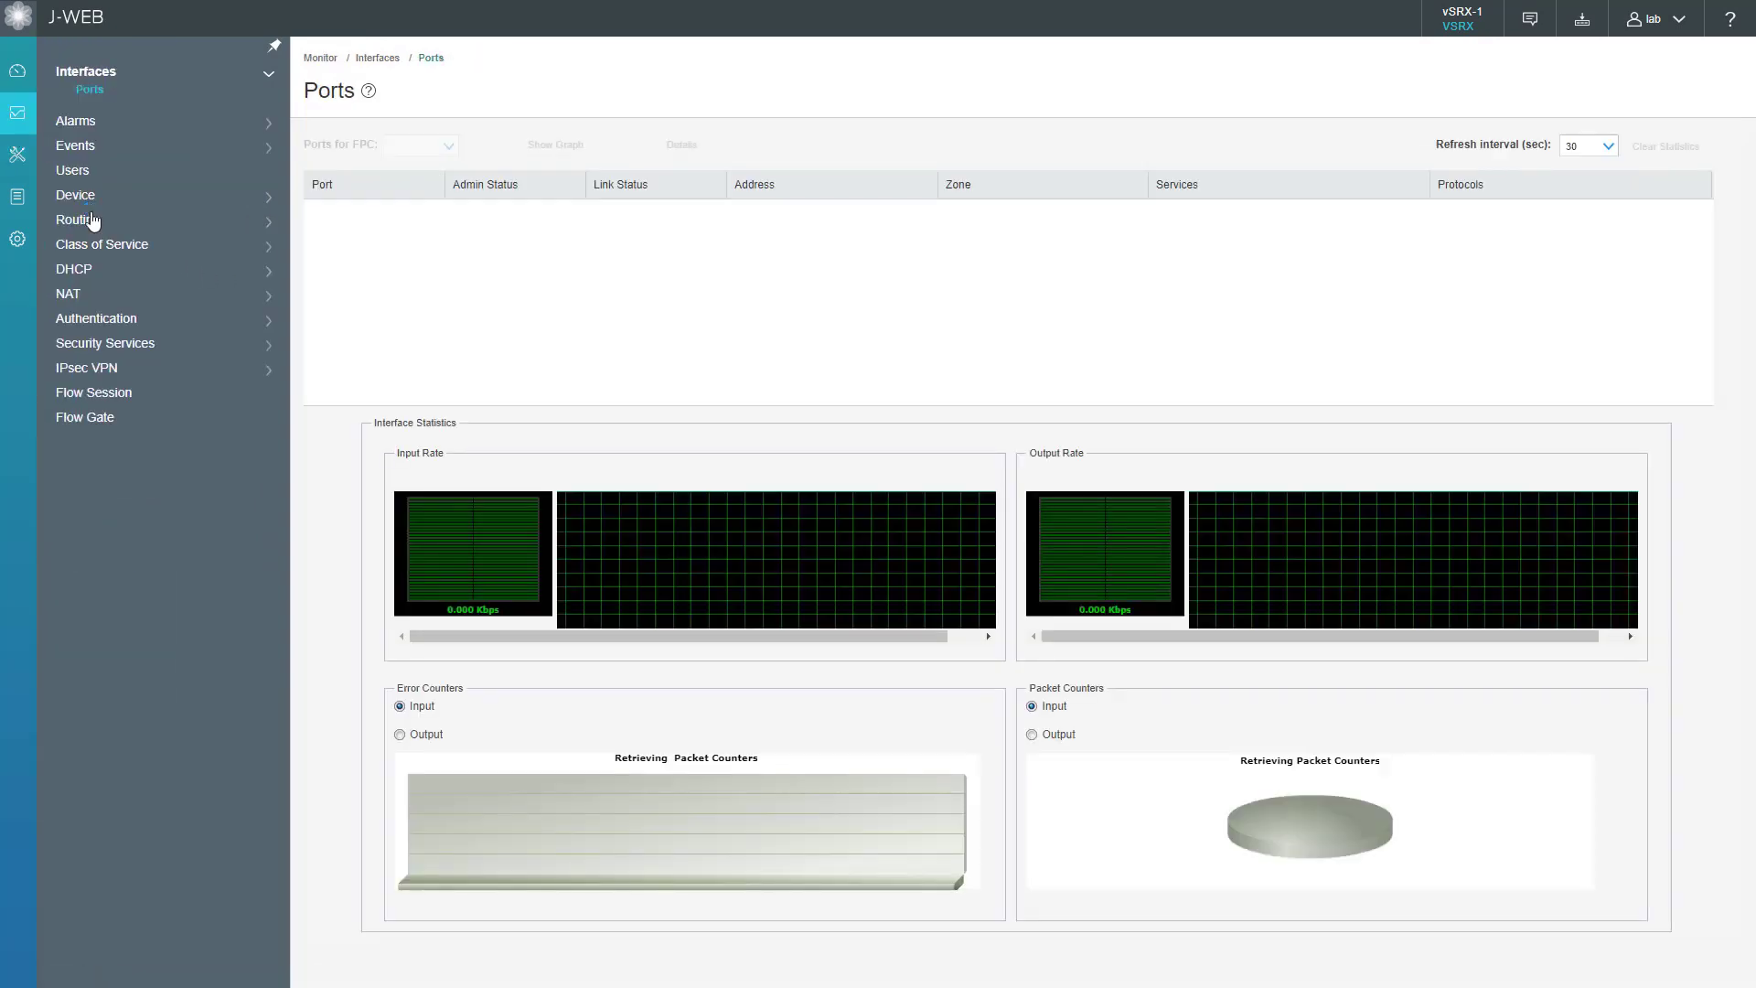
left_click(92, 226)
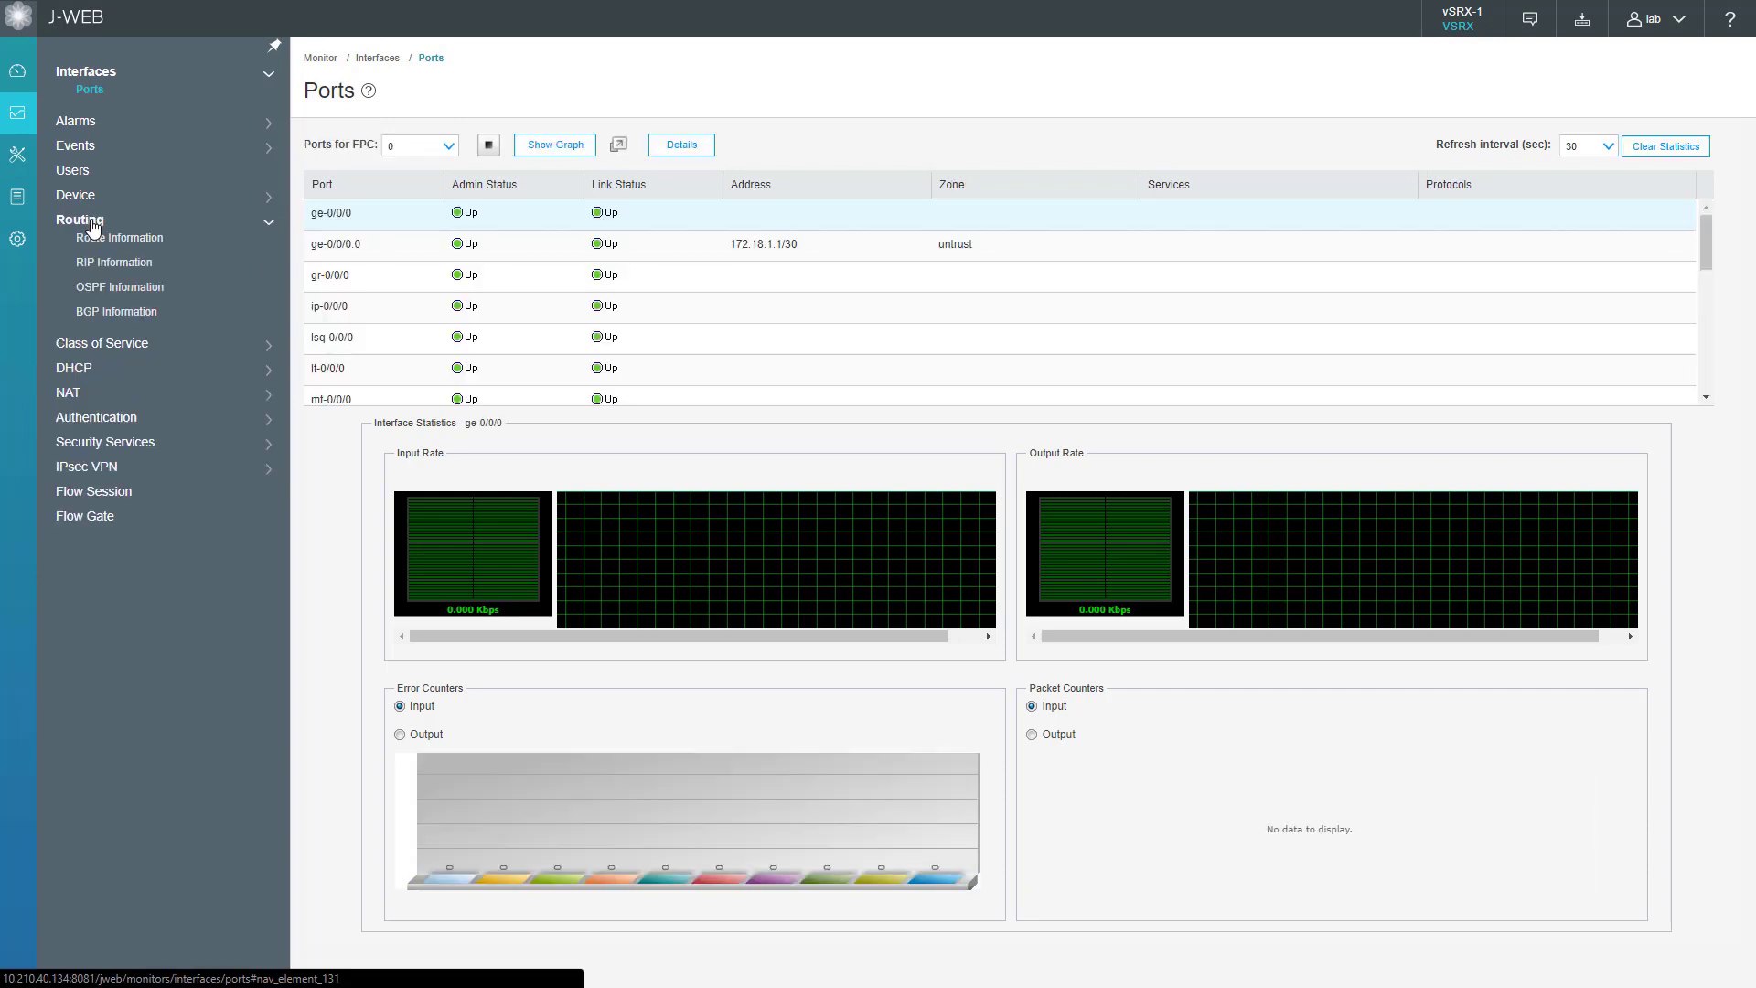
left_click(120, 291)
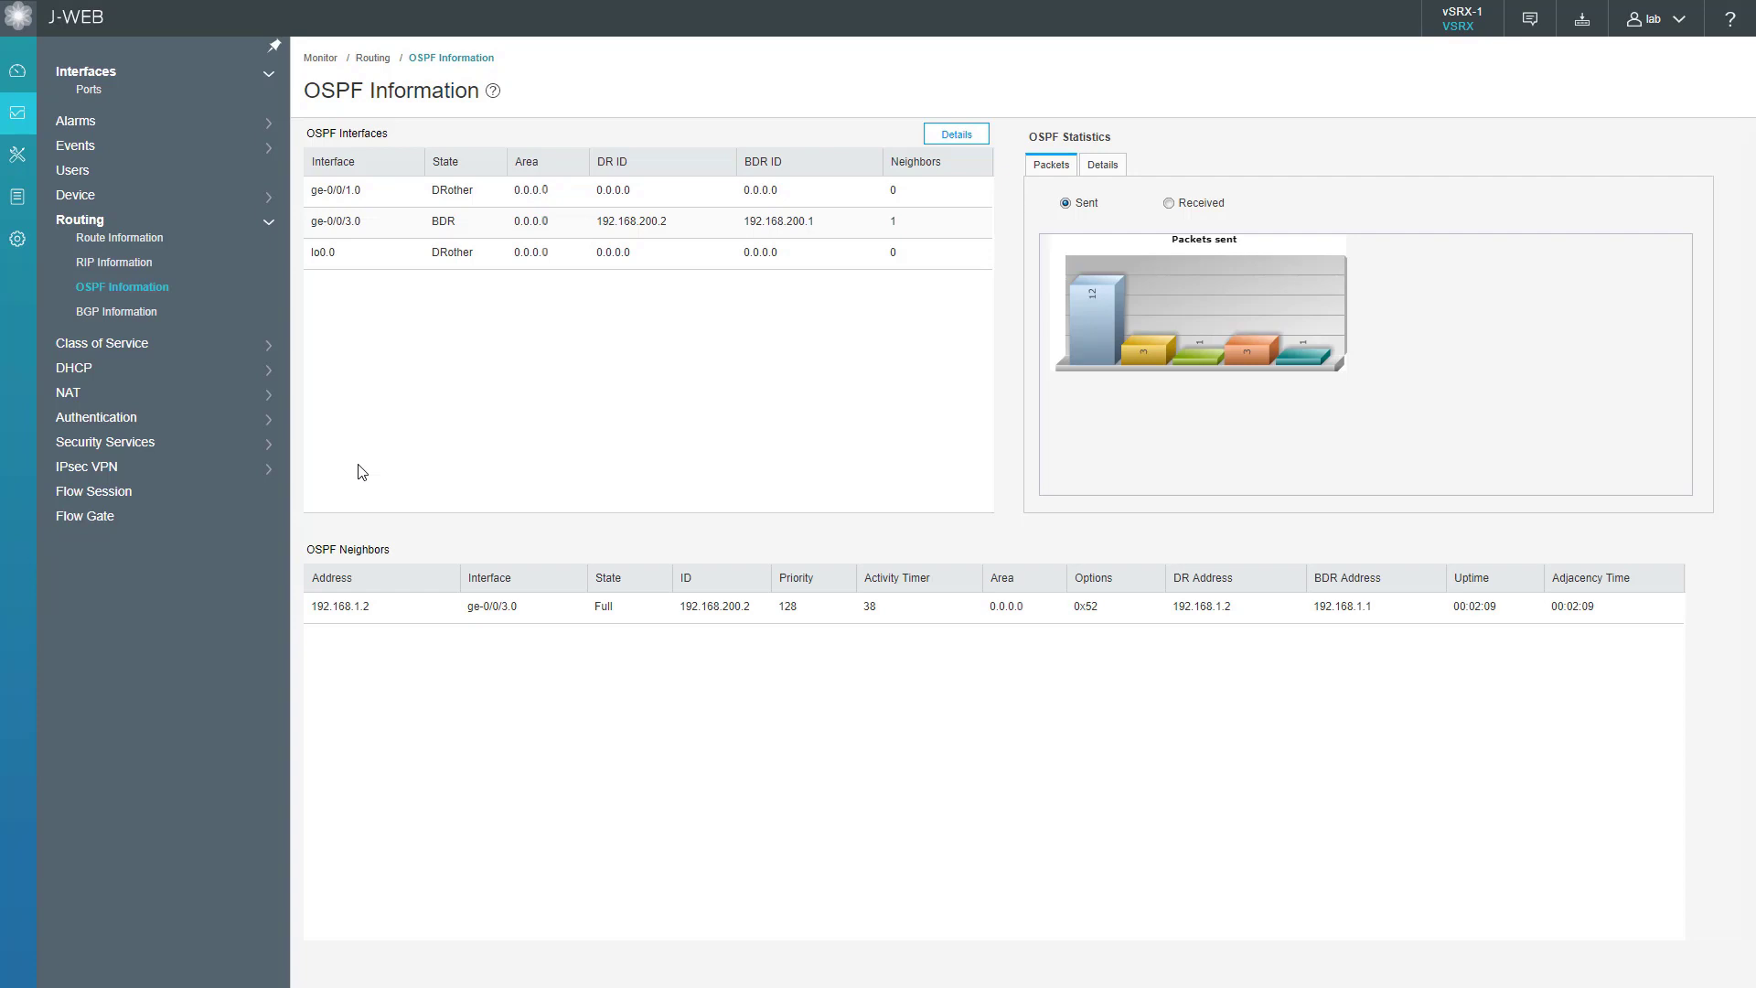
left_click(1169, 204)
left_click(1105, 170)
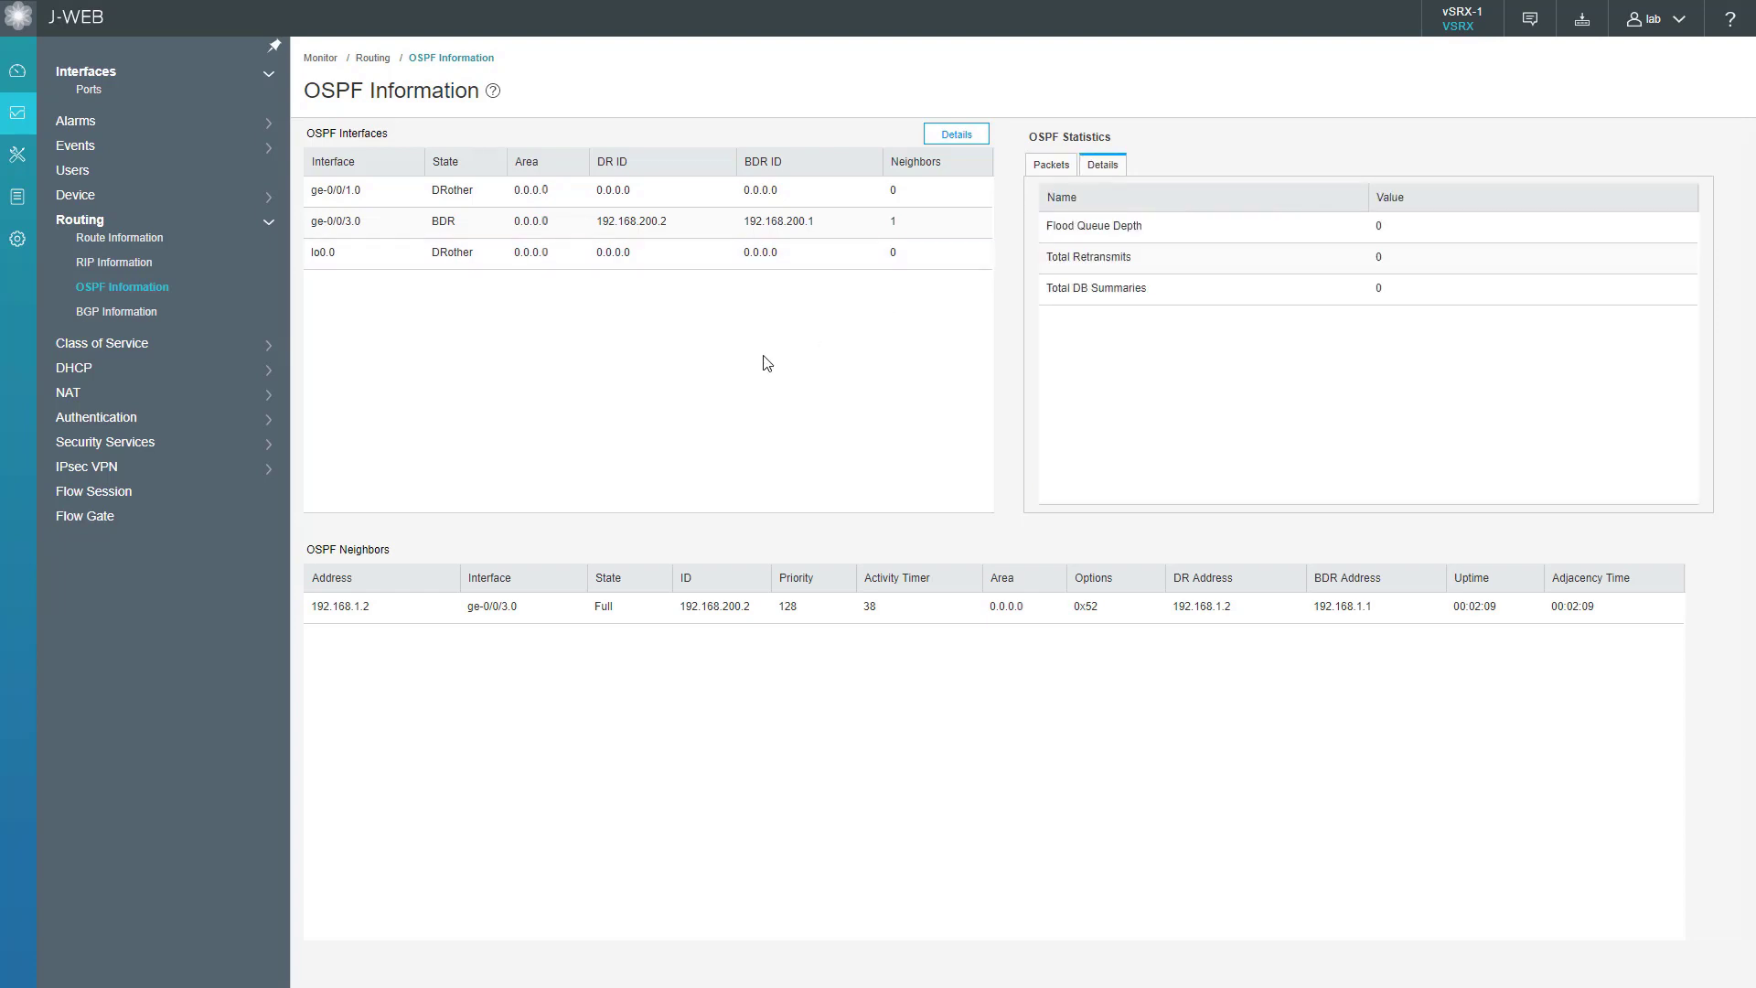
Step: Review the OSPF interface details for ge-0/0/3.0 and then lo0.0
left_click(956, 136)
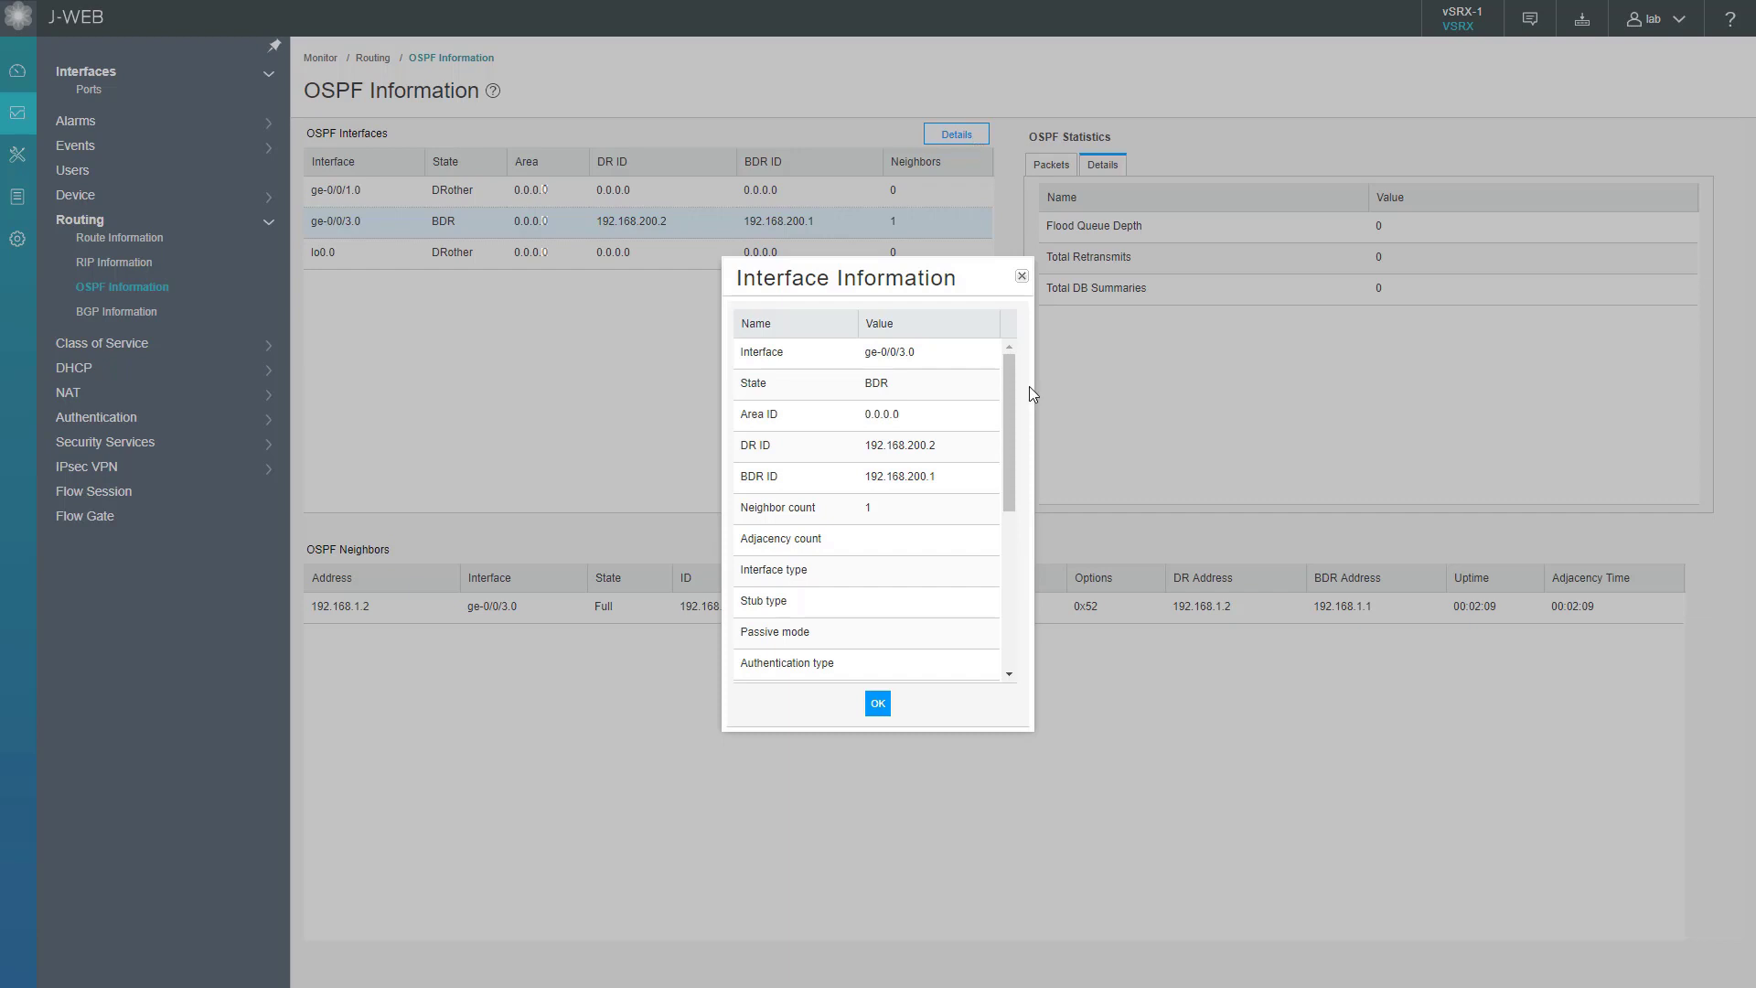
left_click(876, 704)
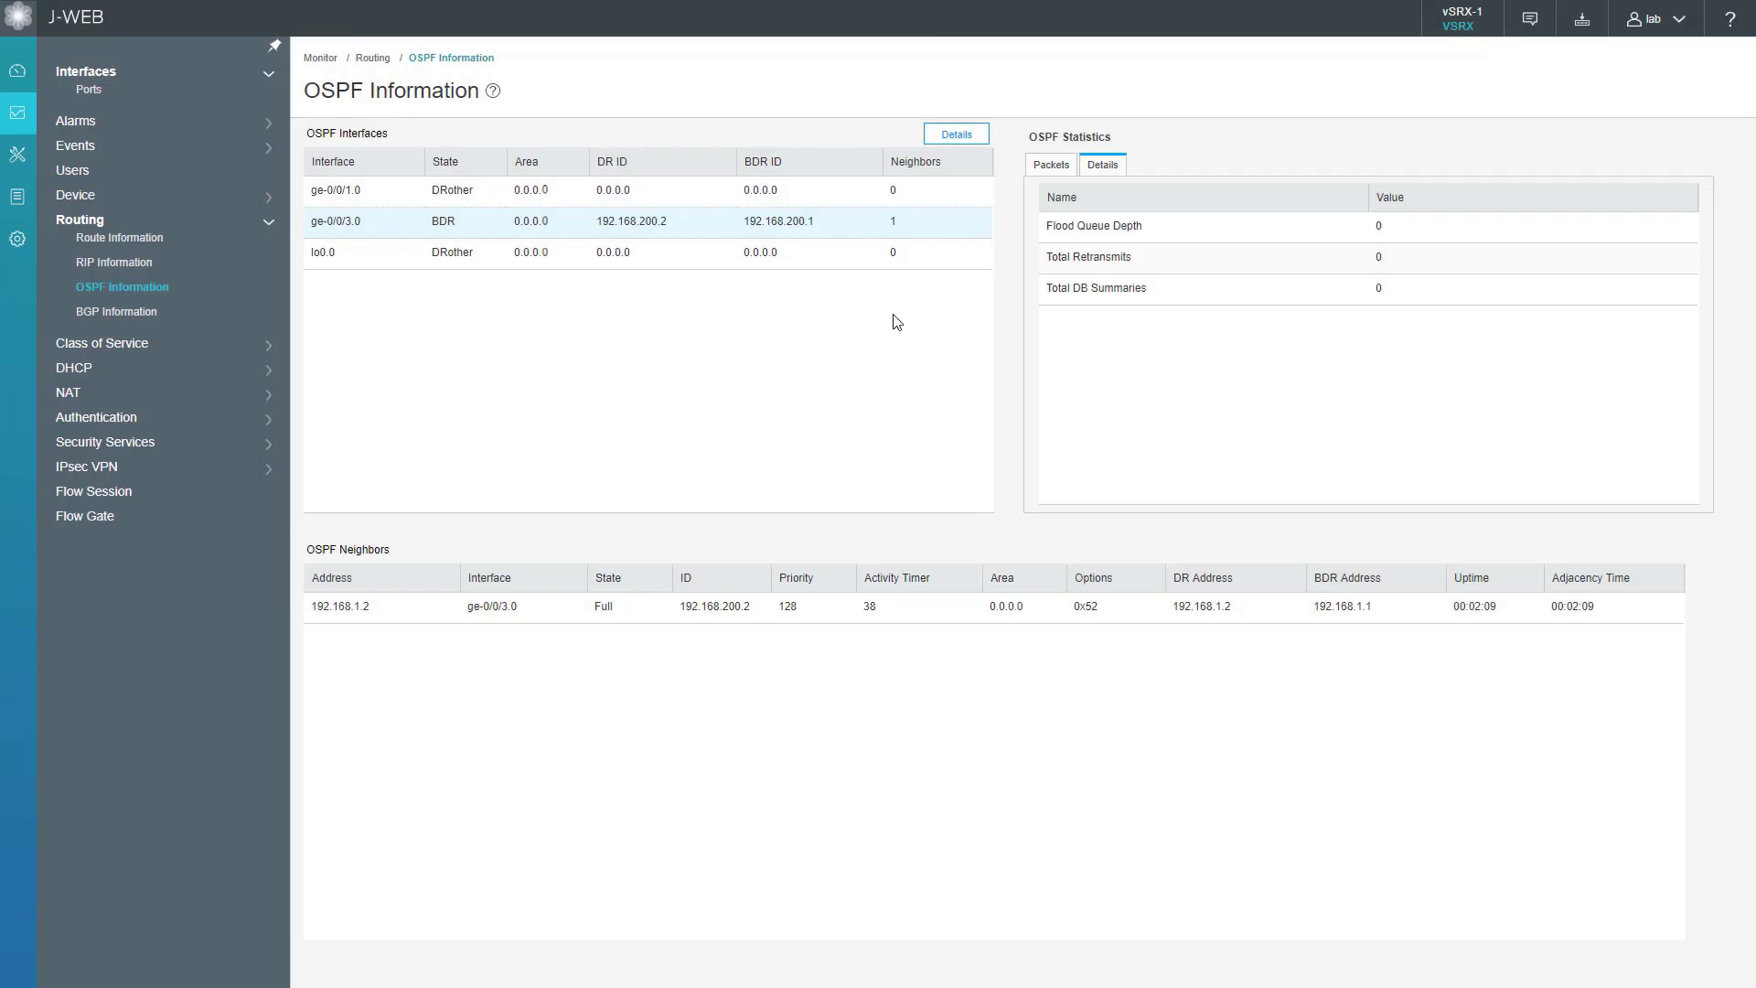
left_click(846, 254)
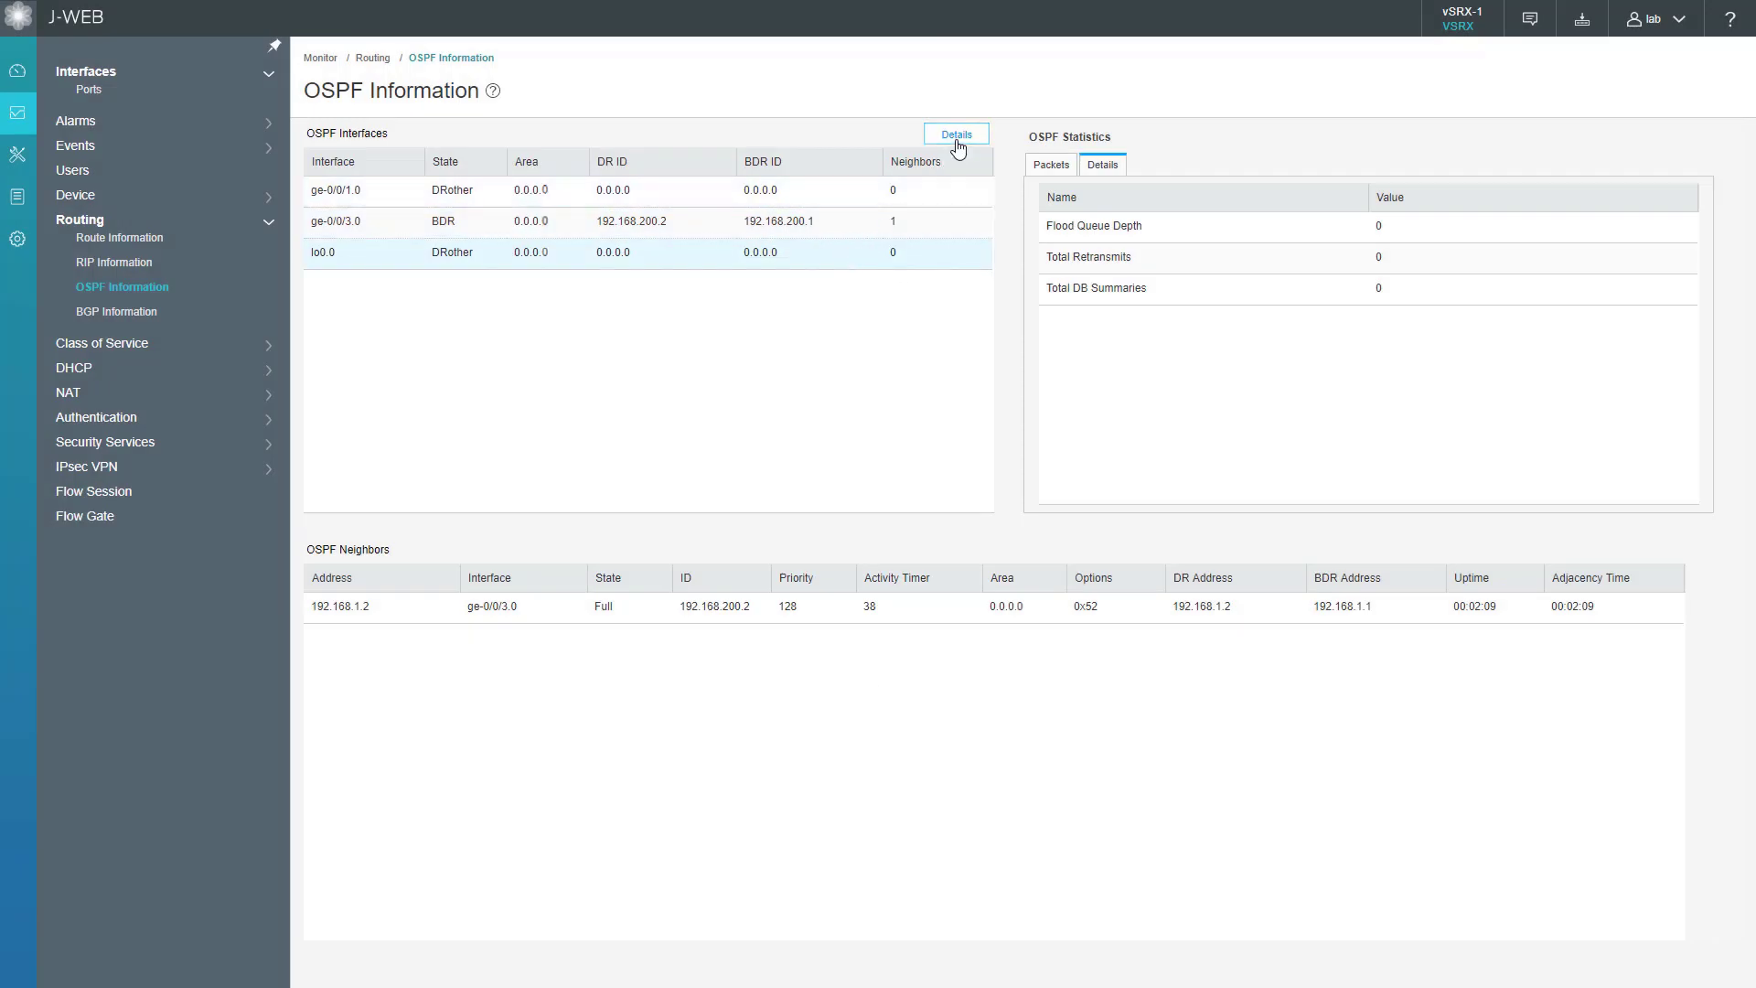
left_click(956, 137)
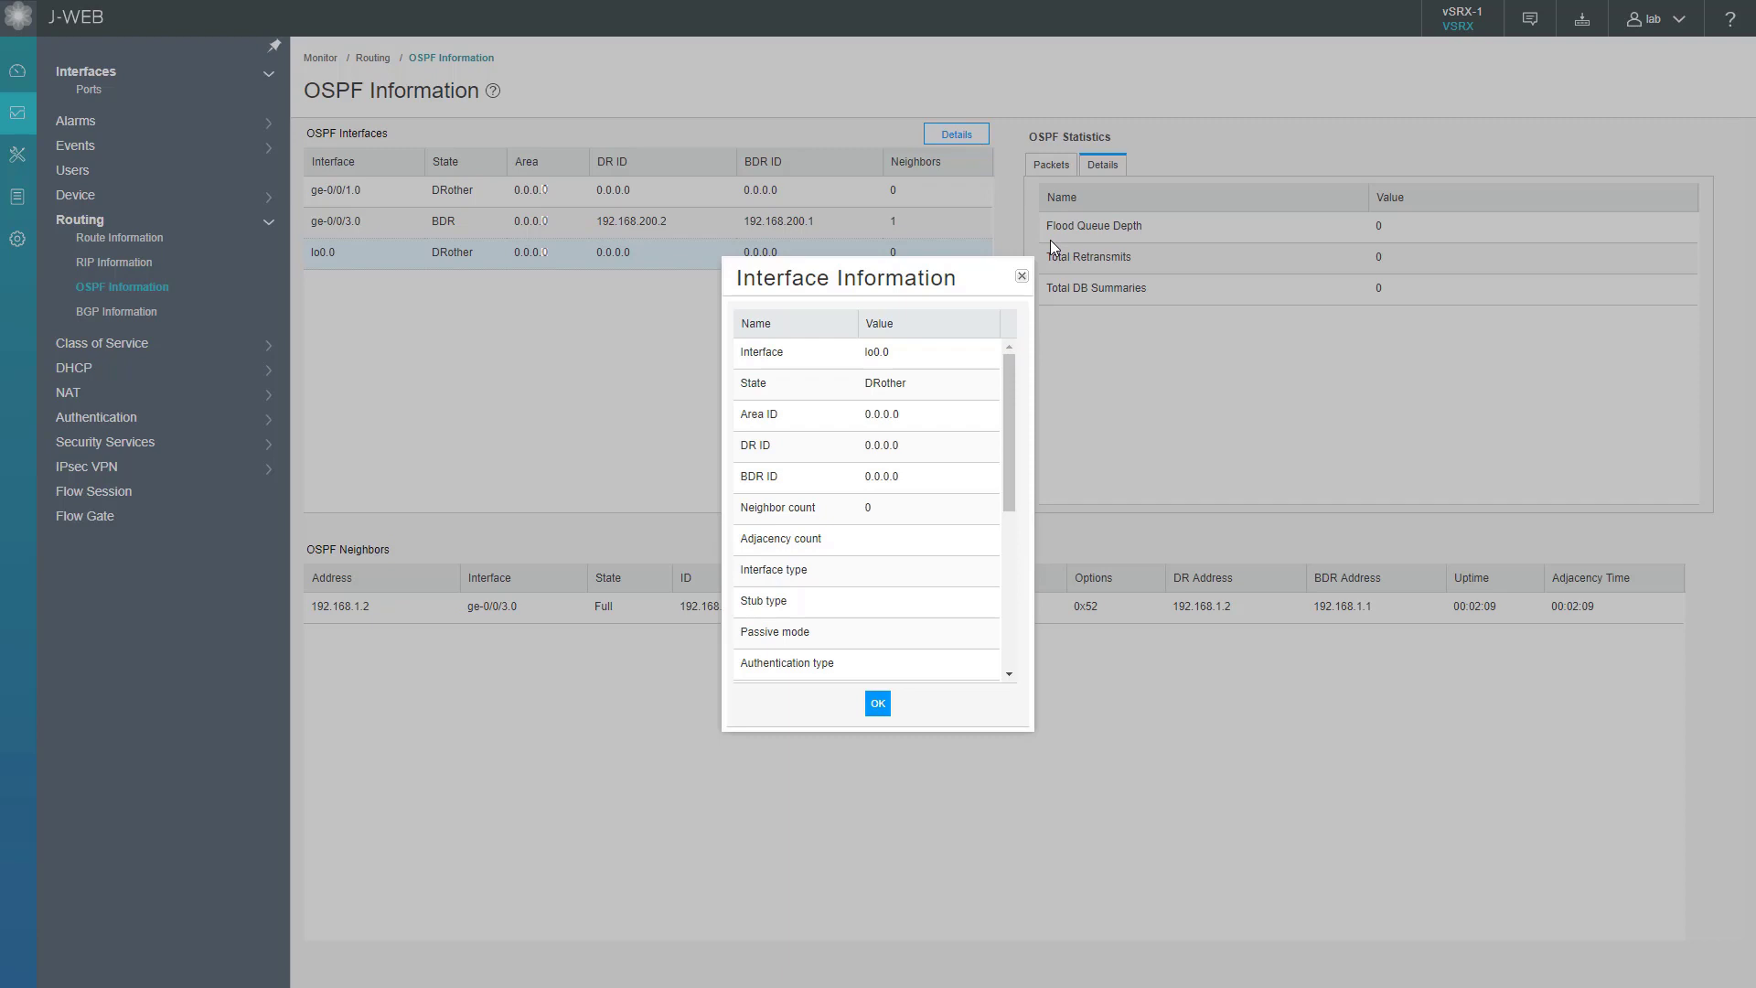
left_click(878, 706)
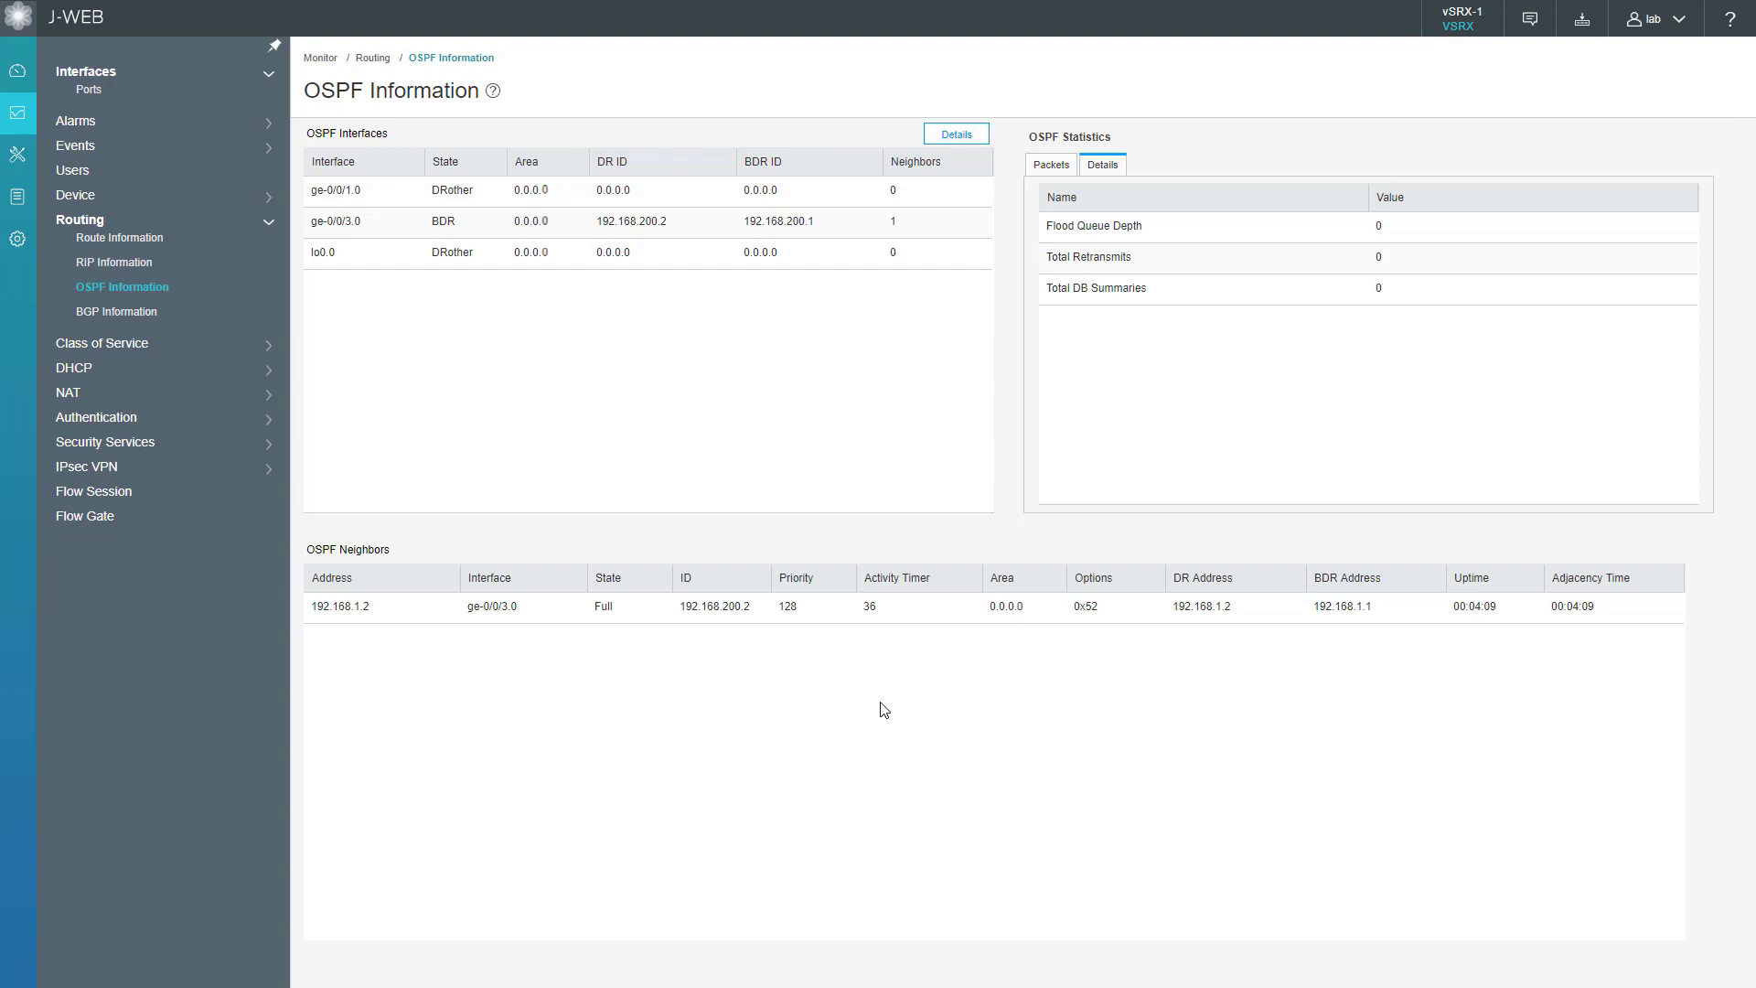
Step: In the VR terminal, ping 10.10.202.10 and 8.8.8.8 from routing-instance Users
key("alt+Tab")
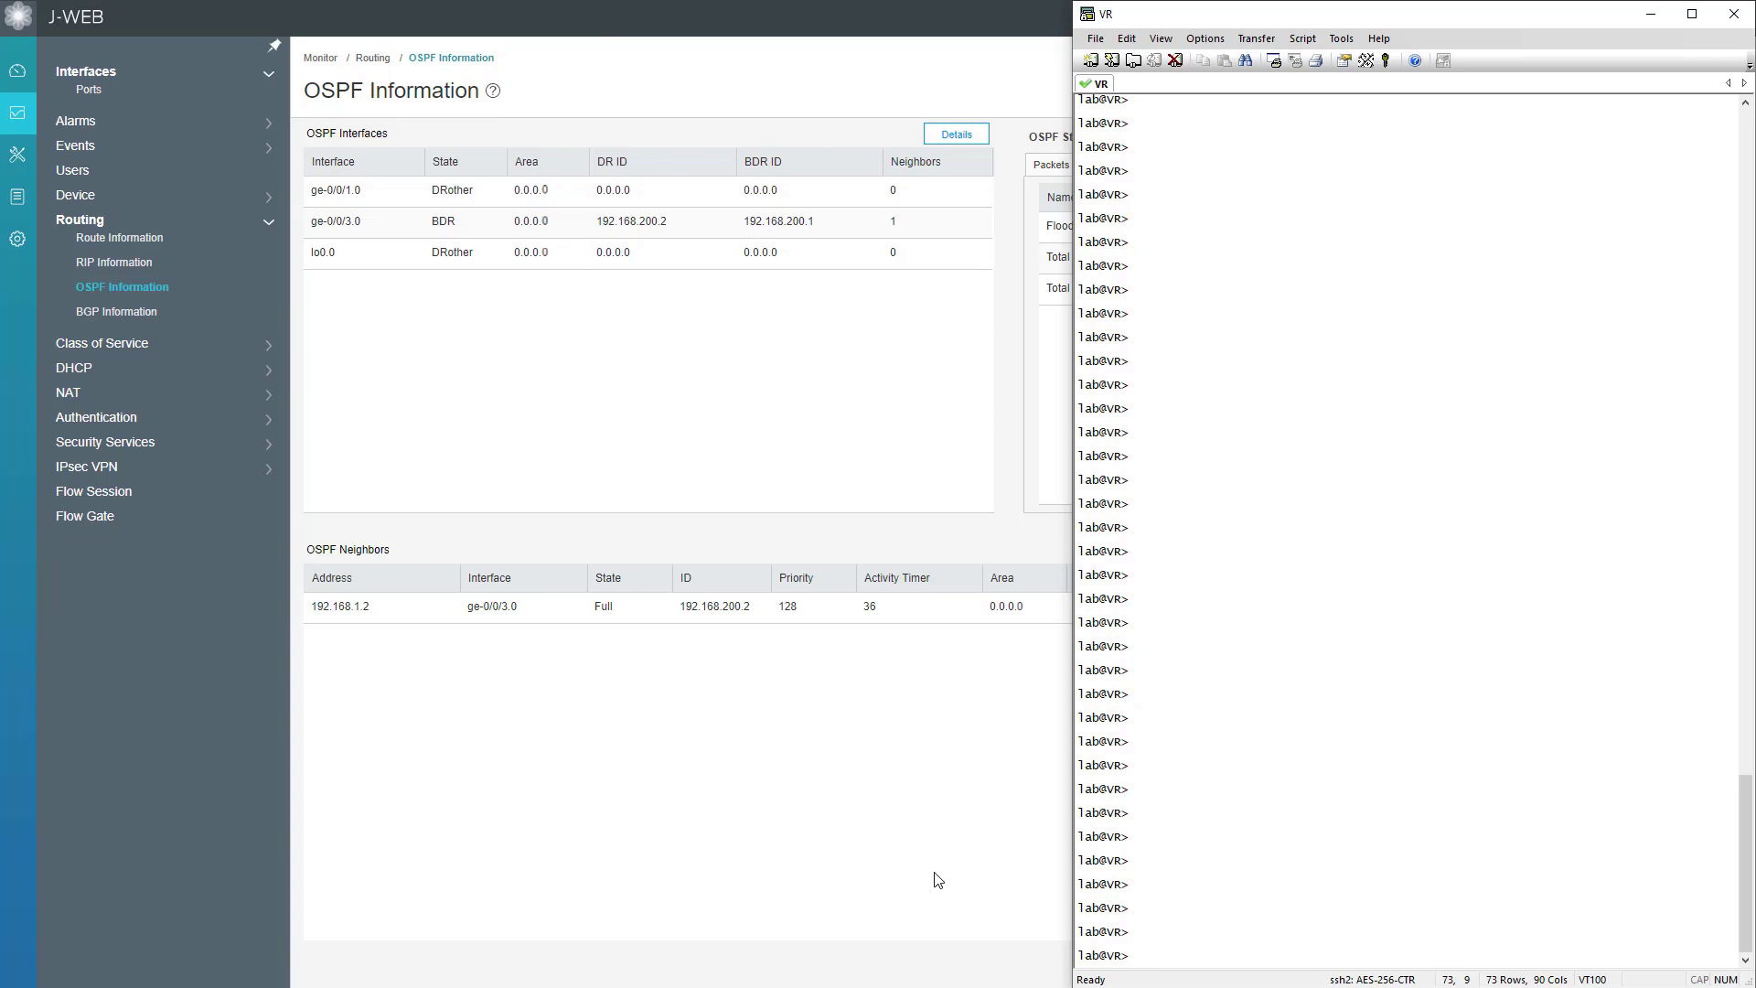
type("ping 10.10.202.10 routing-instance users")
key("Return")
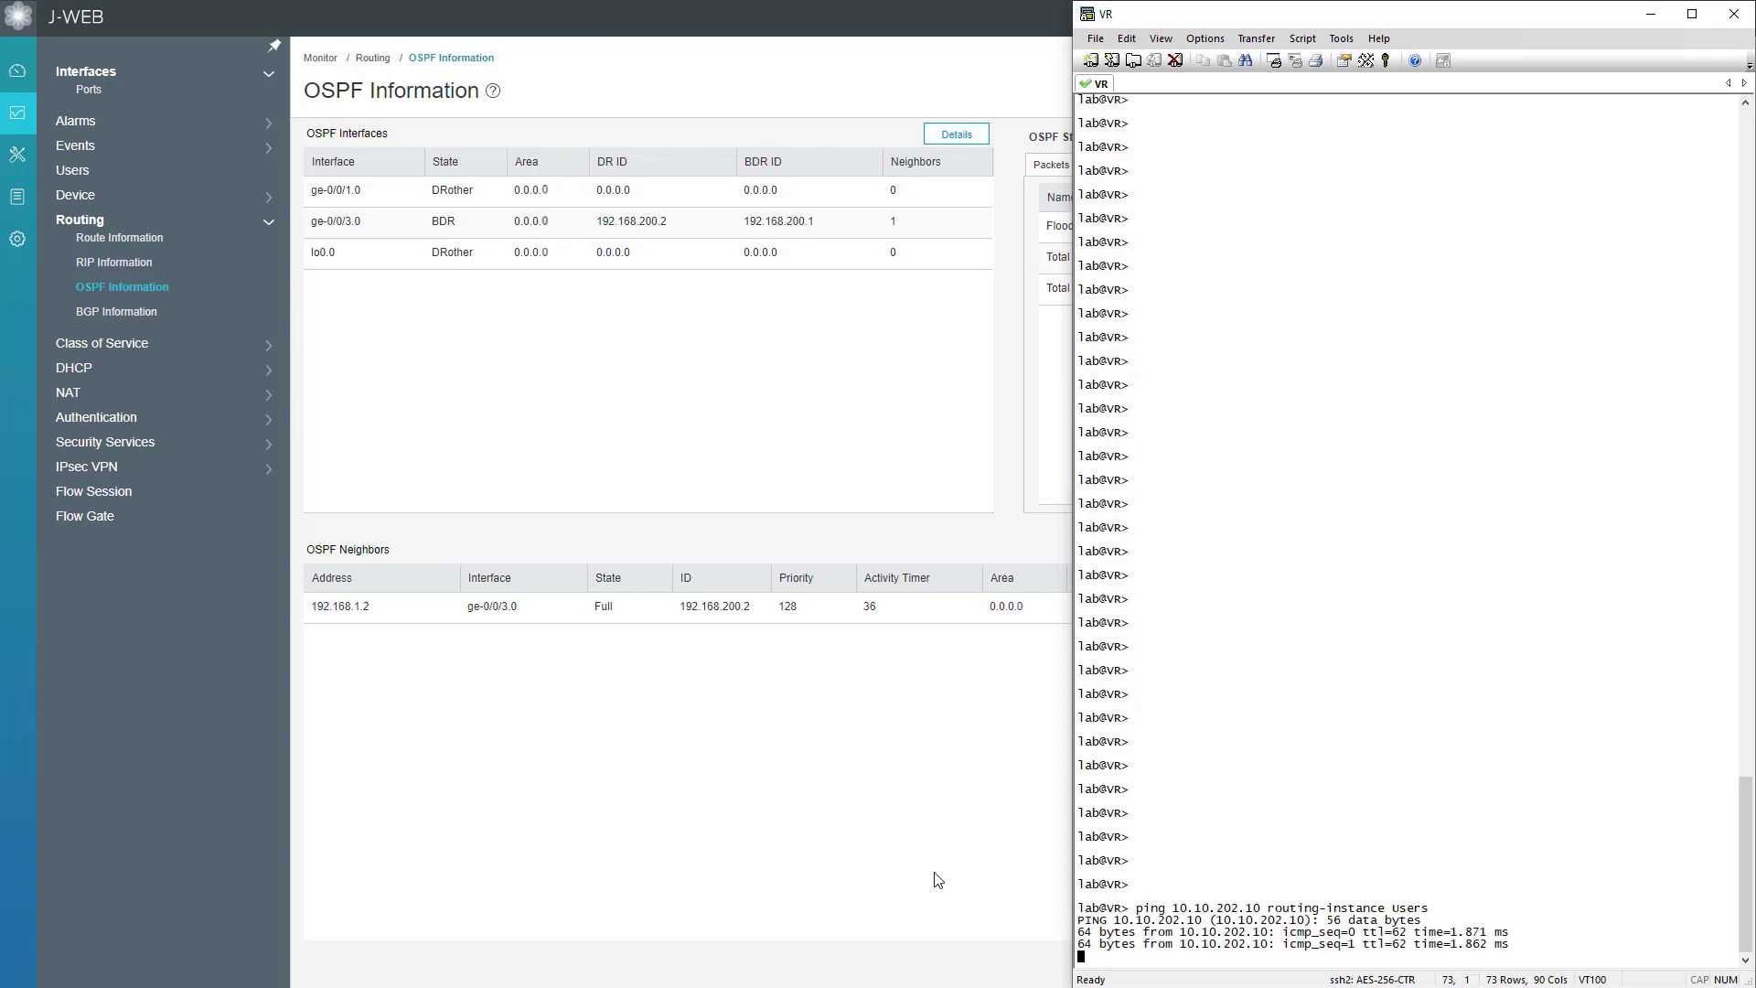
key("ctrl+c")
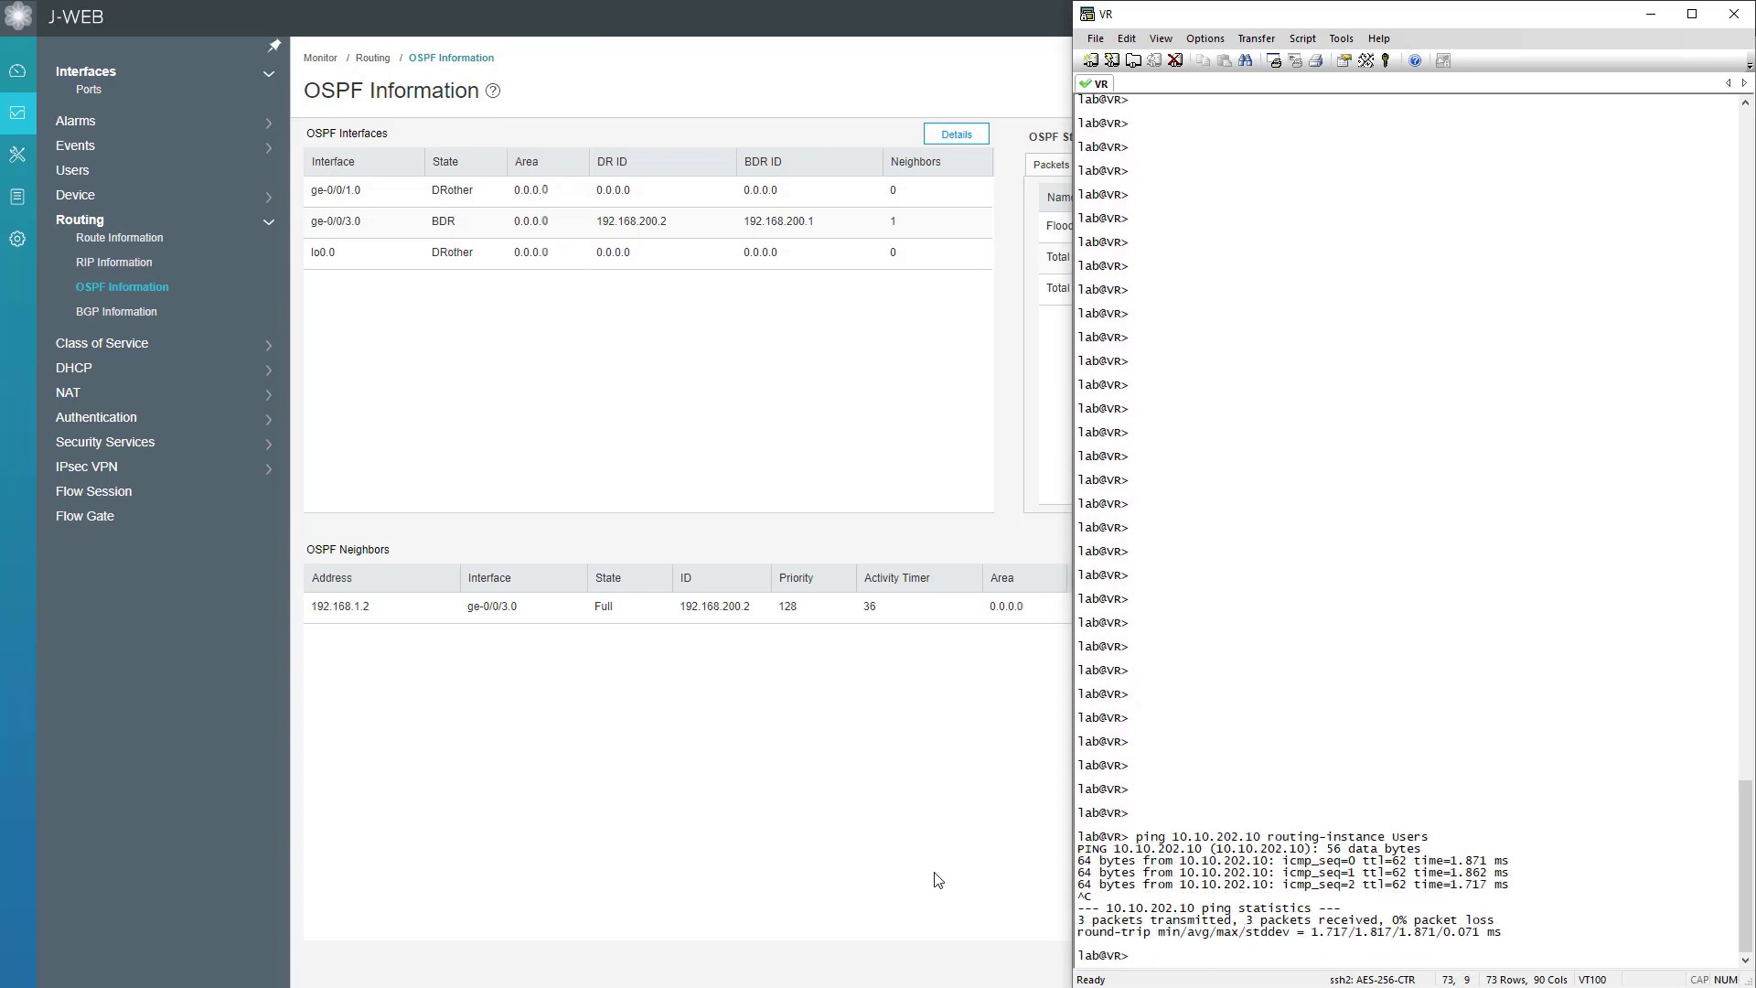
key("Up")
key("Left")
key("Left")
key("Left")
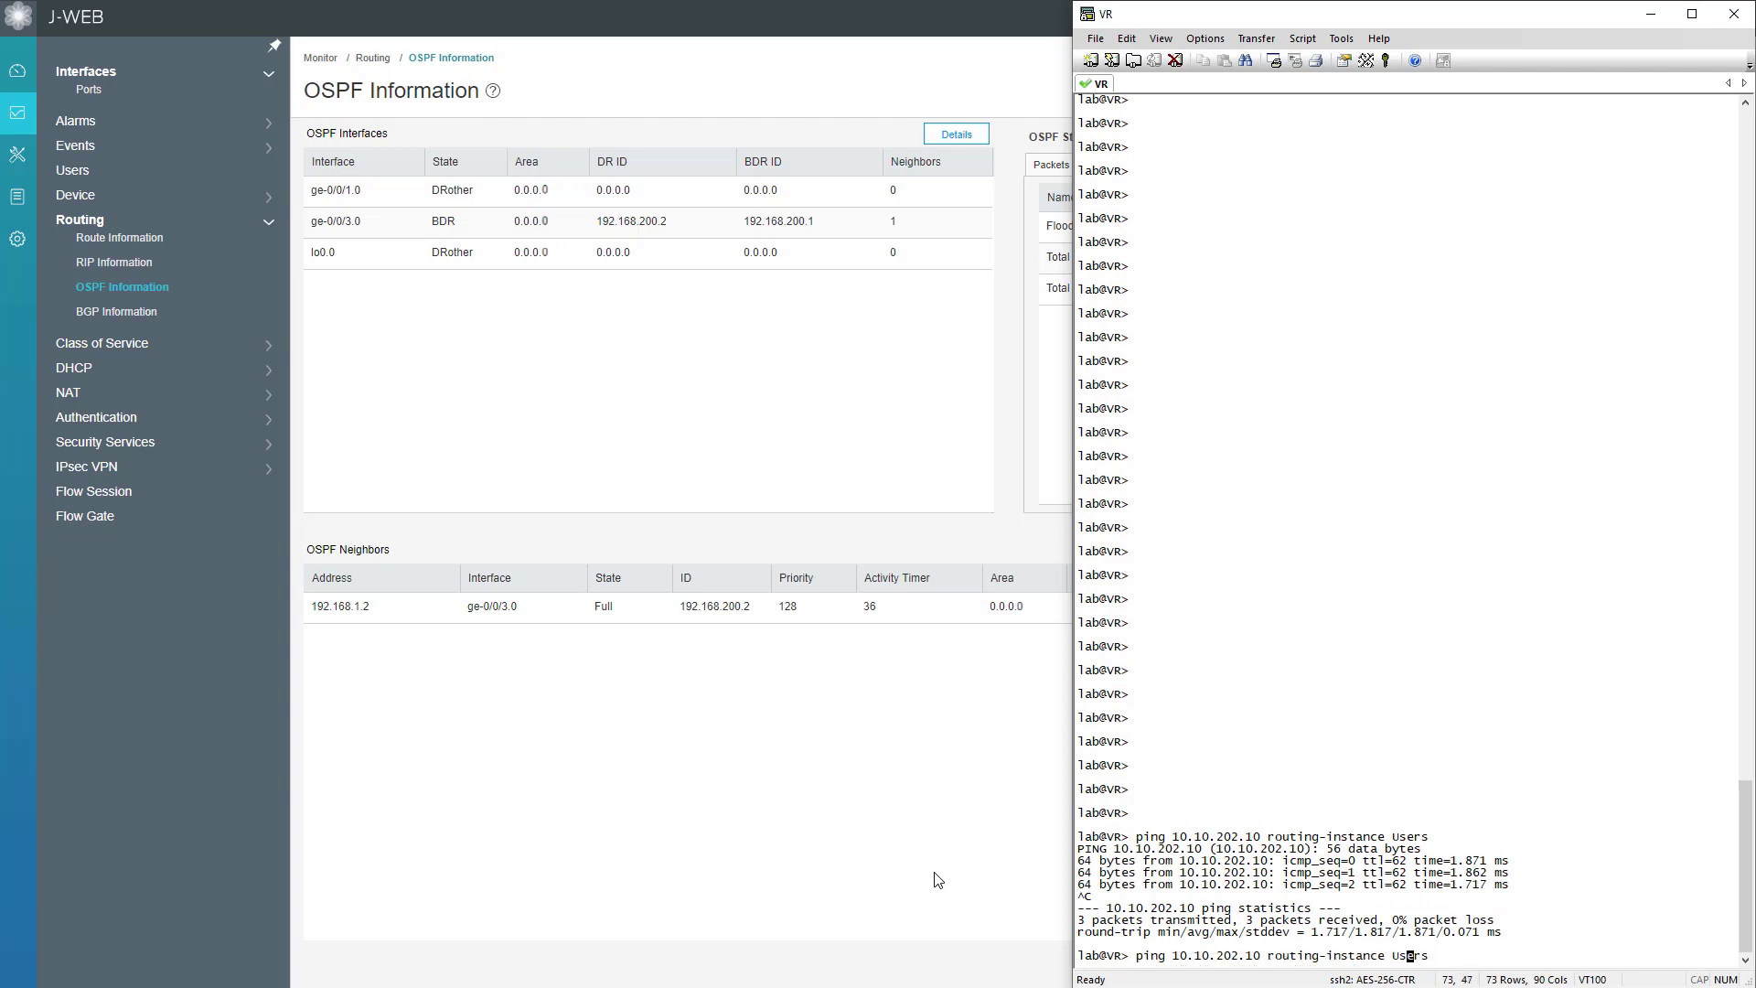
key("Left")
key("Left")
key("Left")
key("Left")
key("Left")
key("Left")
key("Left")
key("Left")
key("Left")
key("Left")
key("Left")
key("Left")
key("Left")
key("Left")
key("Left")
key("BackSpace")
key("BackSpace")
key("BackSpace")
key("BackSpace")
key("BackSpace")
key("BackSpace")
key("BackSpace")
key("BackSpace")
key("BackSpace")
key("BackSpace")
key("BackSpace")
key("BackSpace")
type("8.8.8")
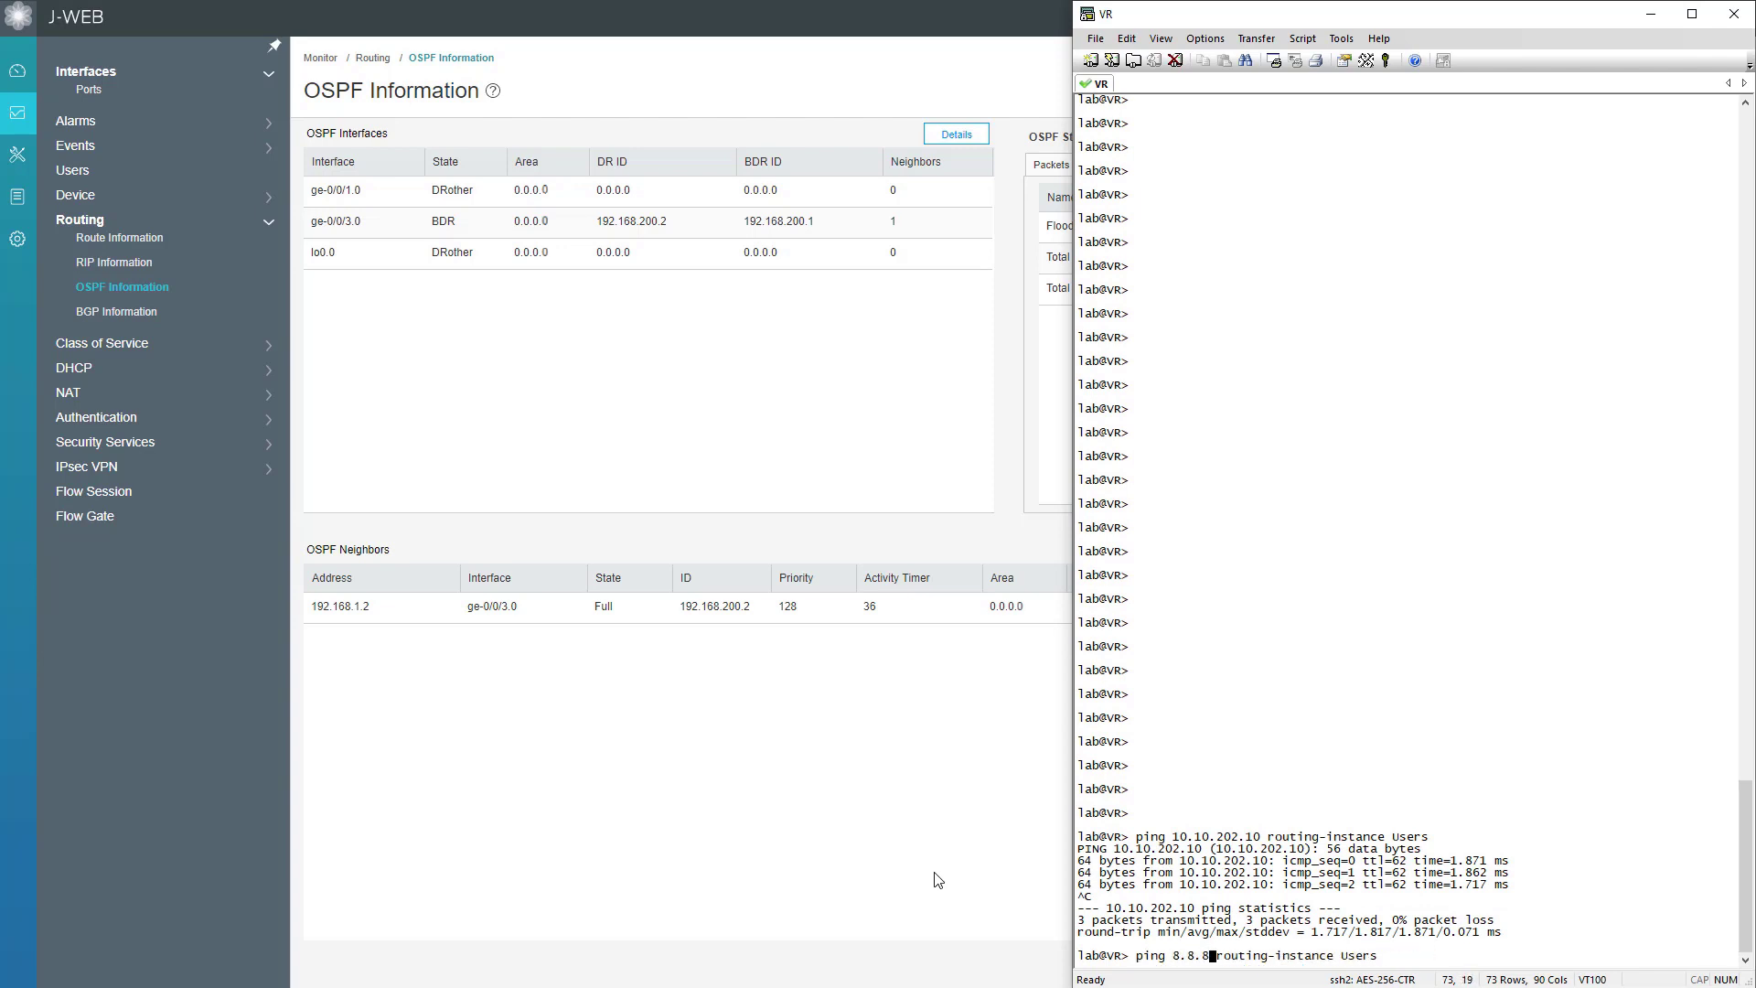
type(".8")
key("Return")
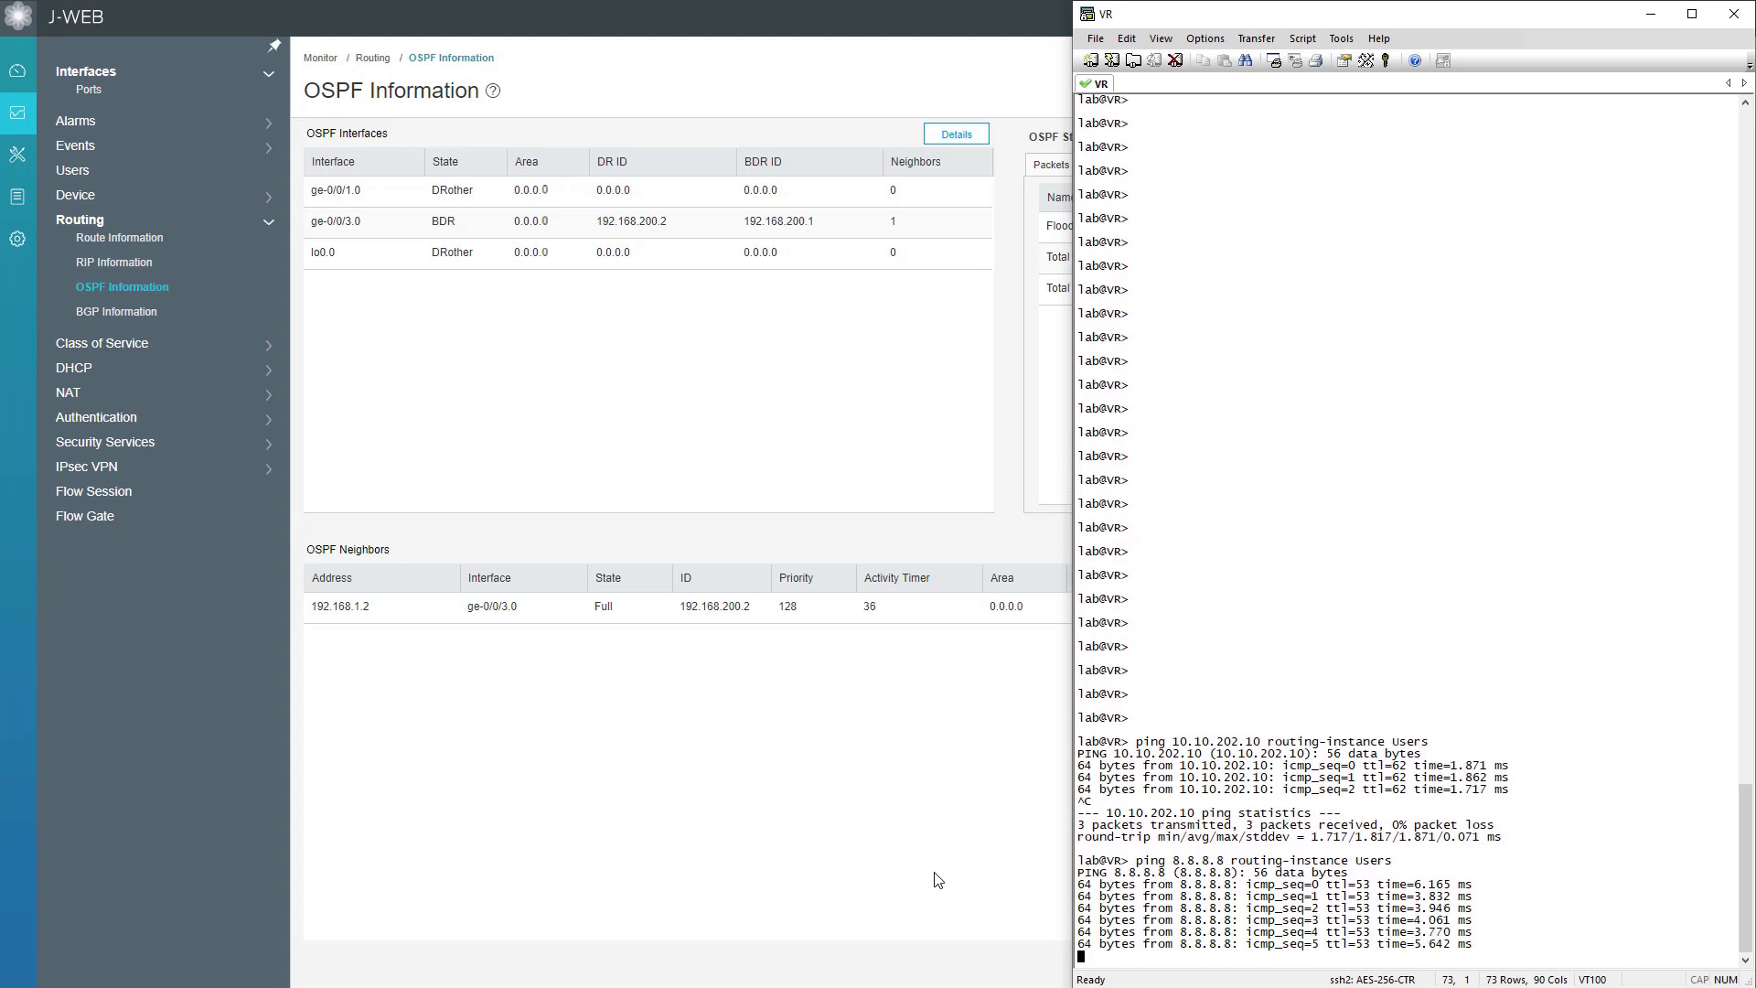
key("ctrl+c")
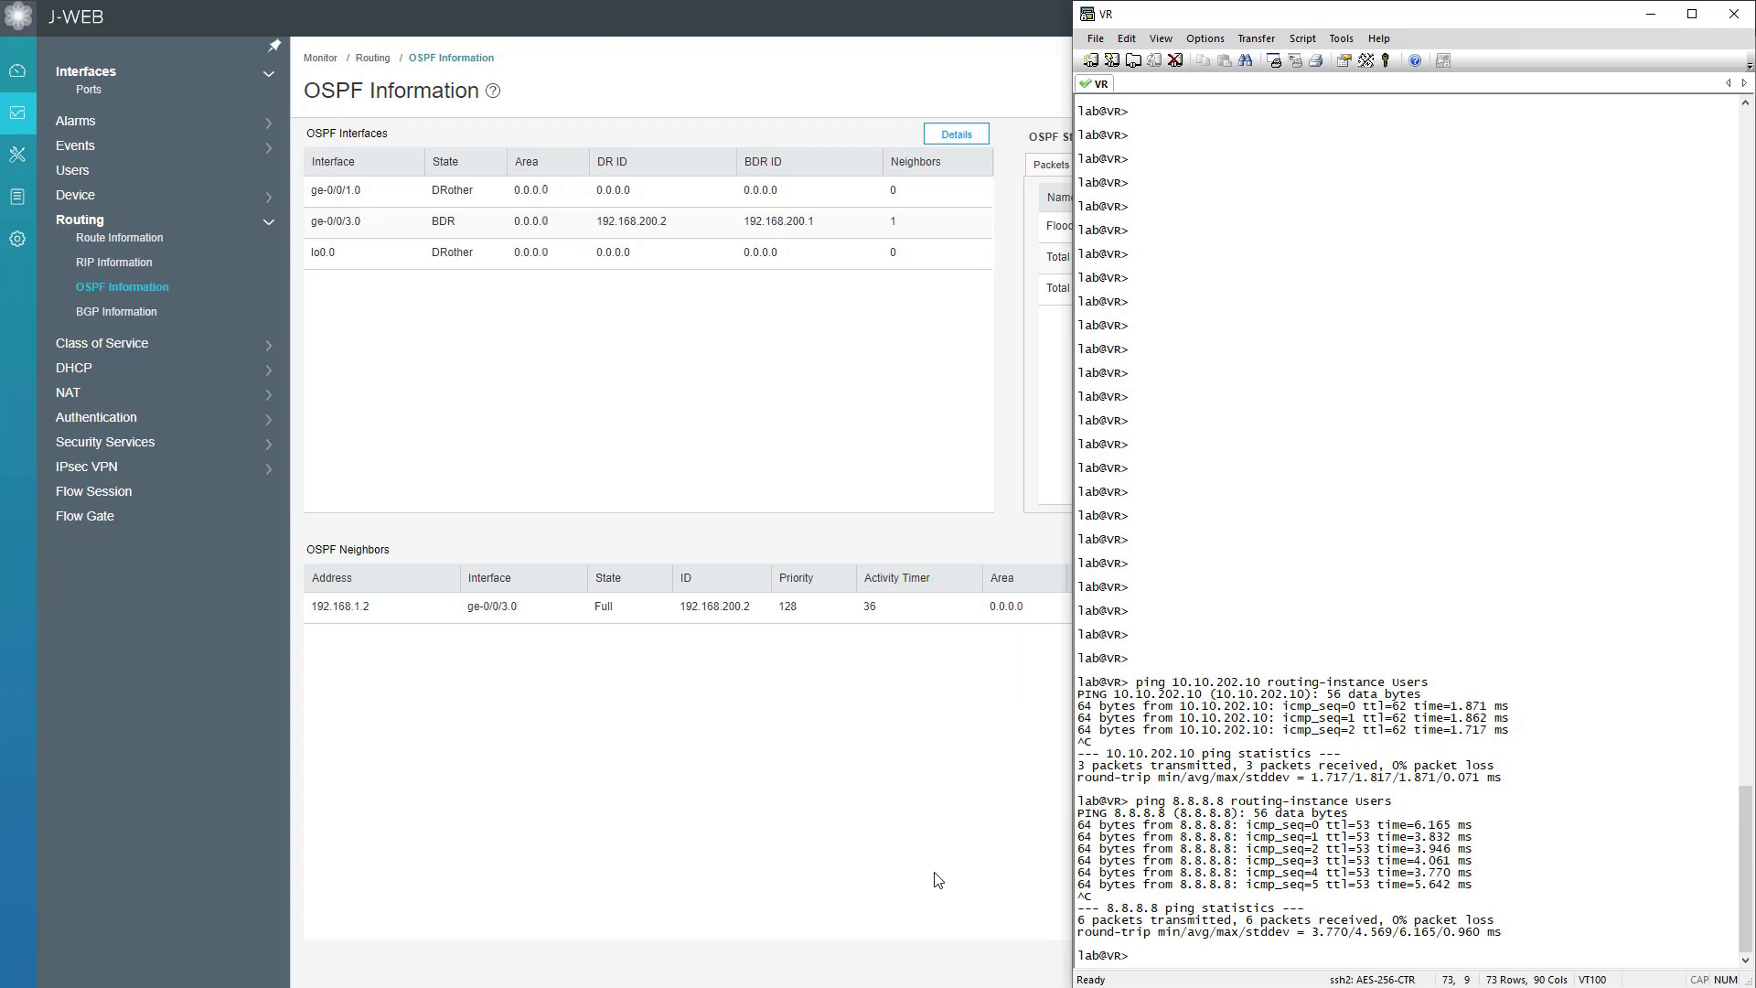
Step: SSH to 192.168.200.2 via Users and exit, then ping 8.8.8.8 from routing-instance DMZ
type("ssh 192.168.200.2 routing-instance Users")
key("Return")
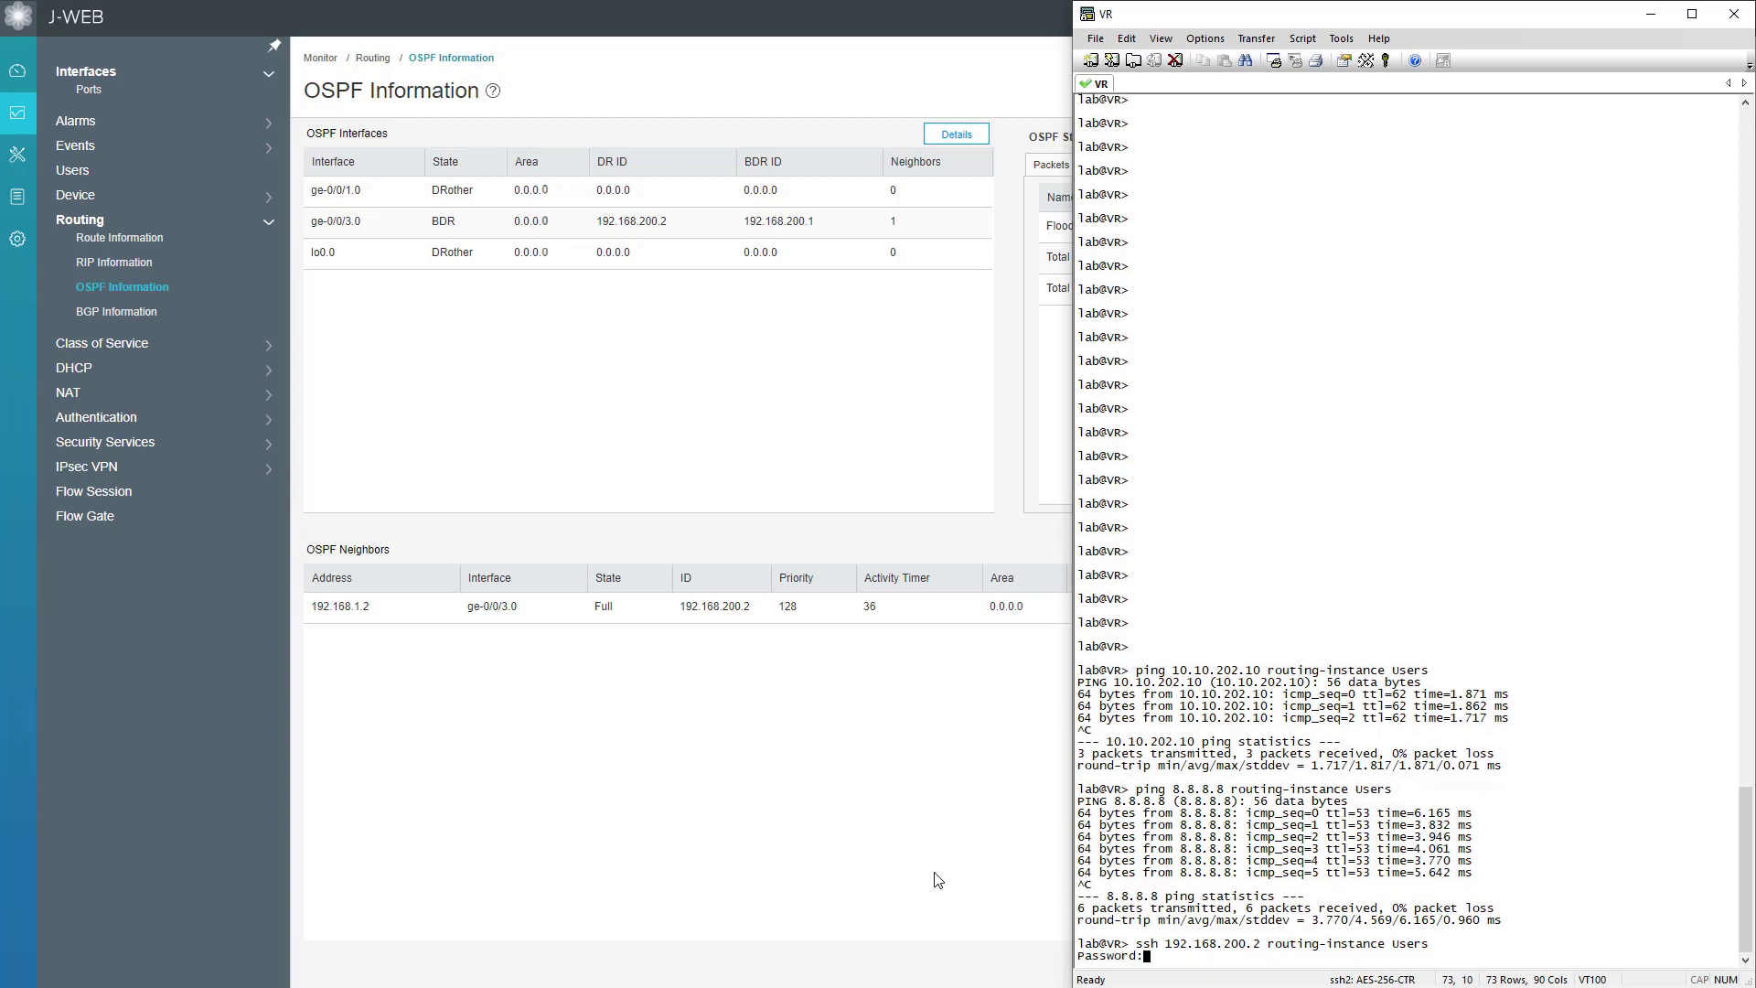
key("Return")
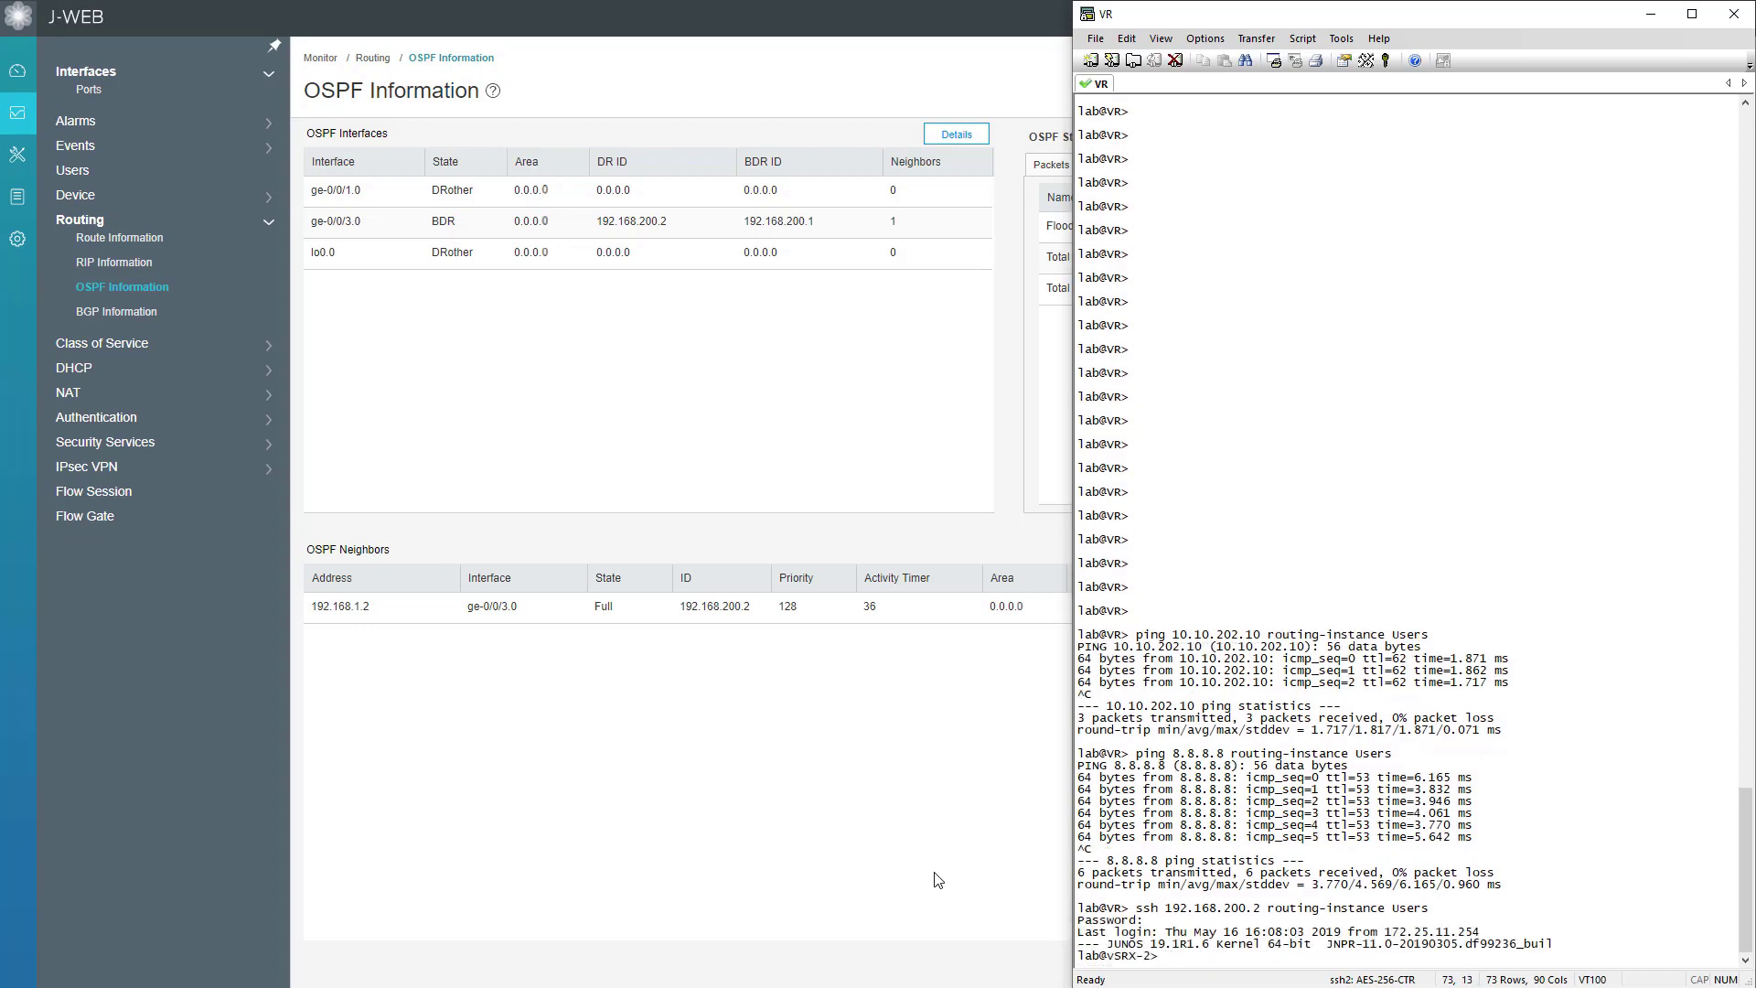
type("exit")
key("Return")
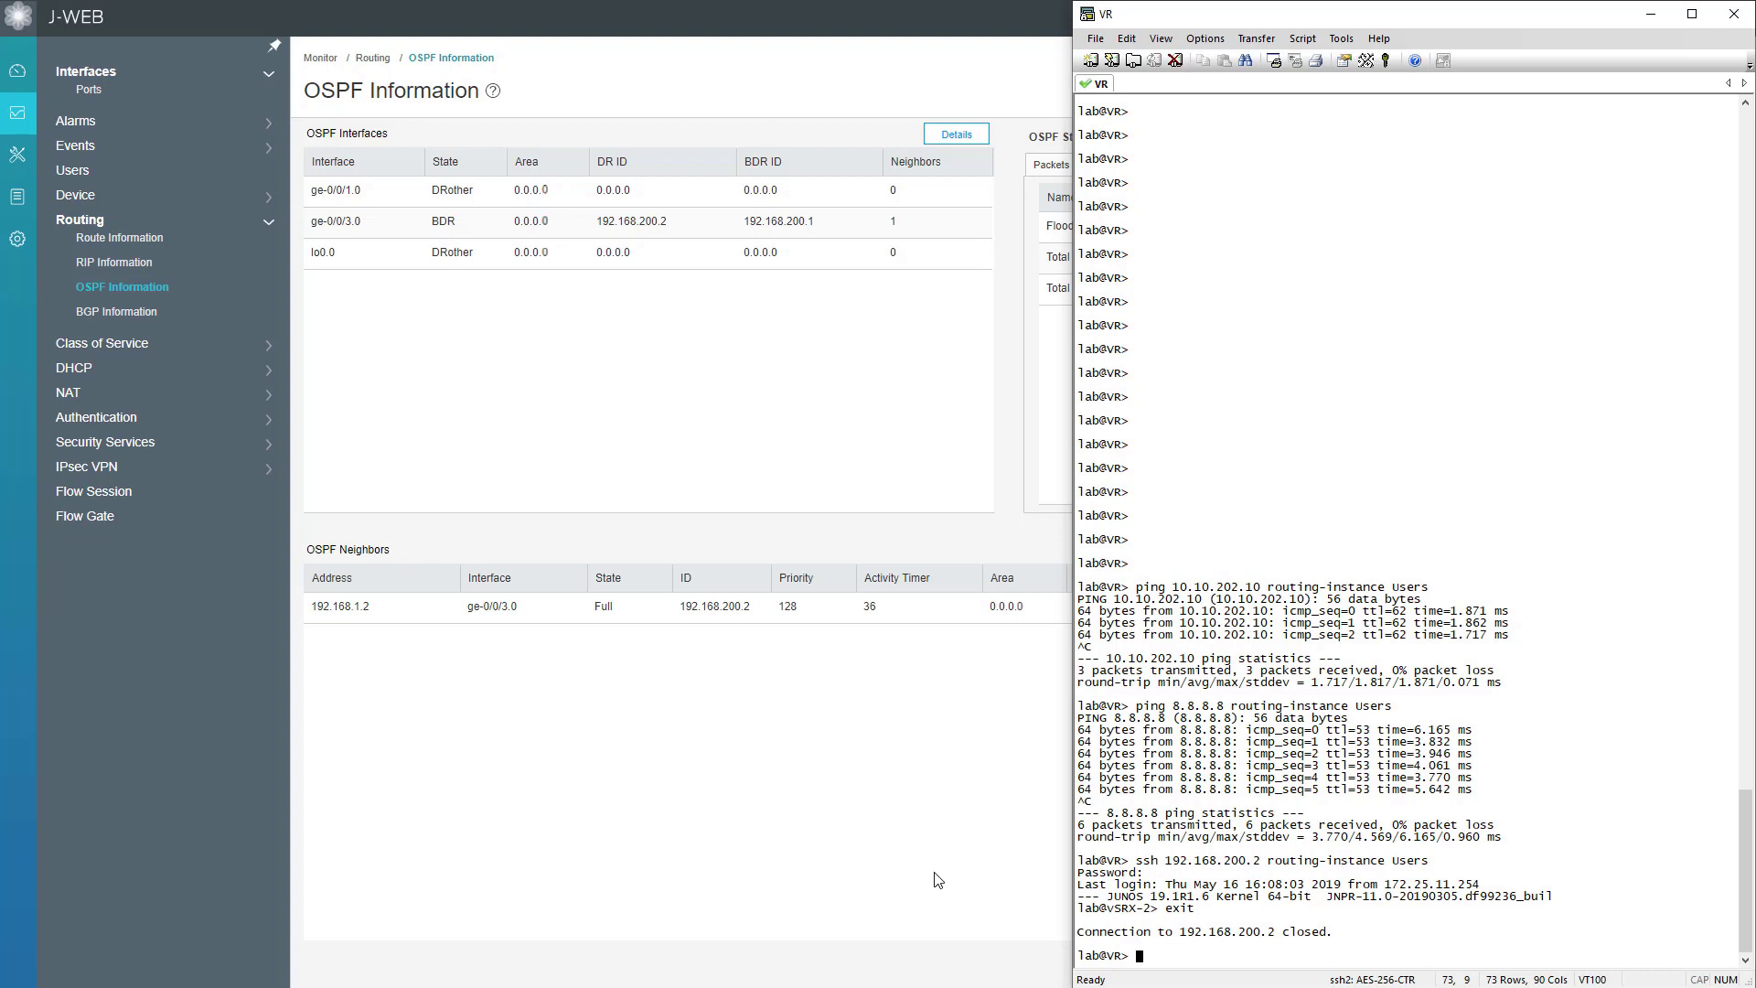
type("ping 8.8.8.8 routing-instance ")
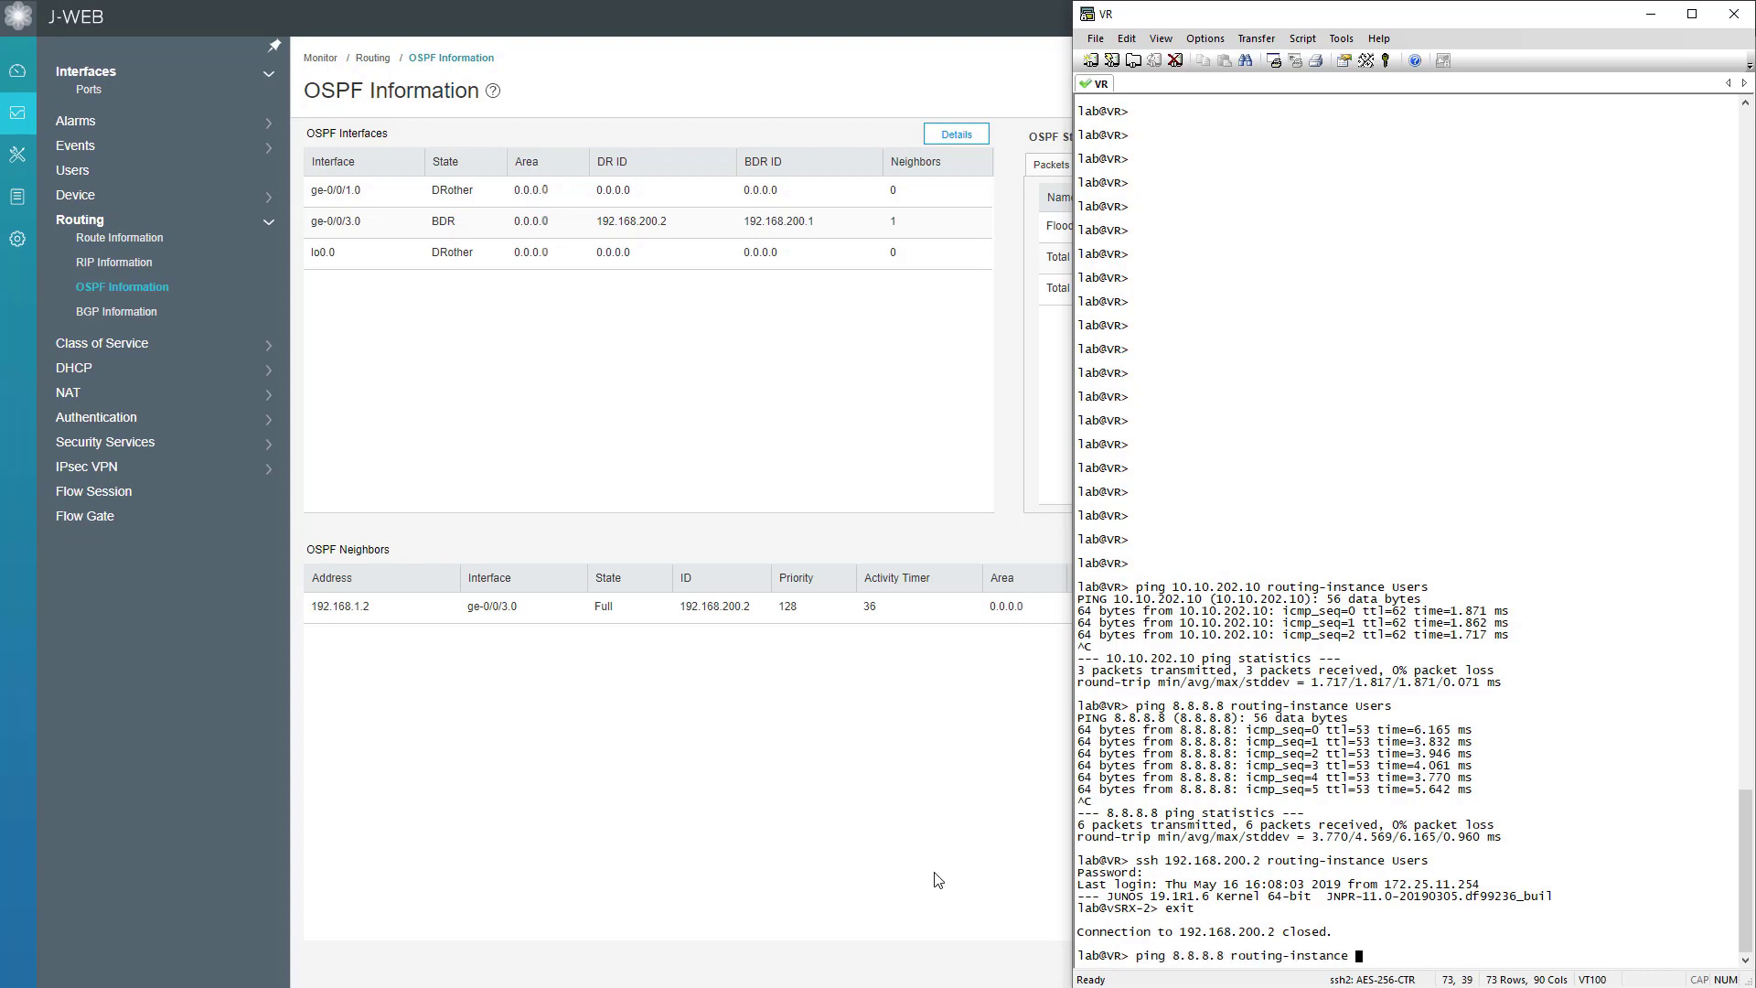
type("DMZ")
key("Return")
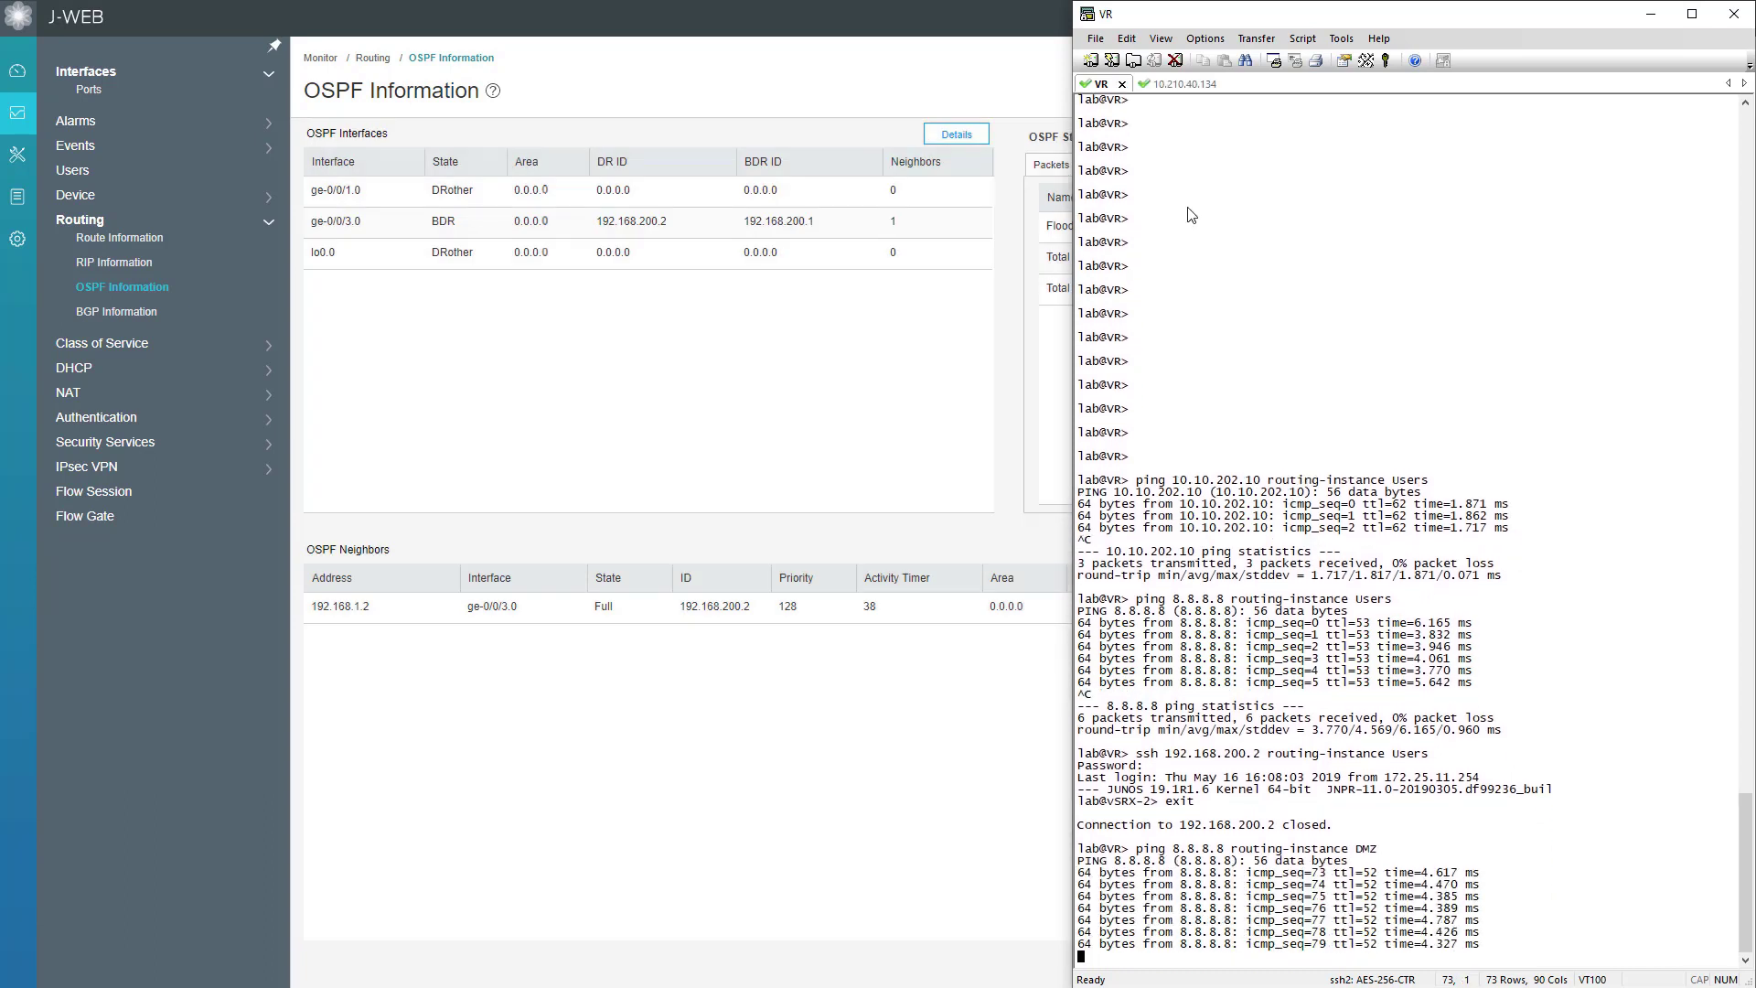
Step: End the DMZ ping to 8.8.8.8 and SSH to 192.168.200.1 through routing-instance DMZ
key("ctrl+c")
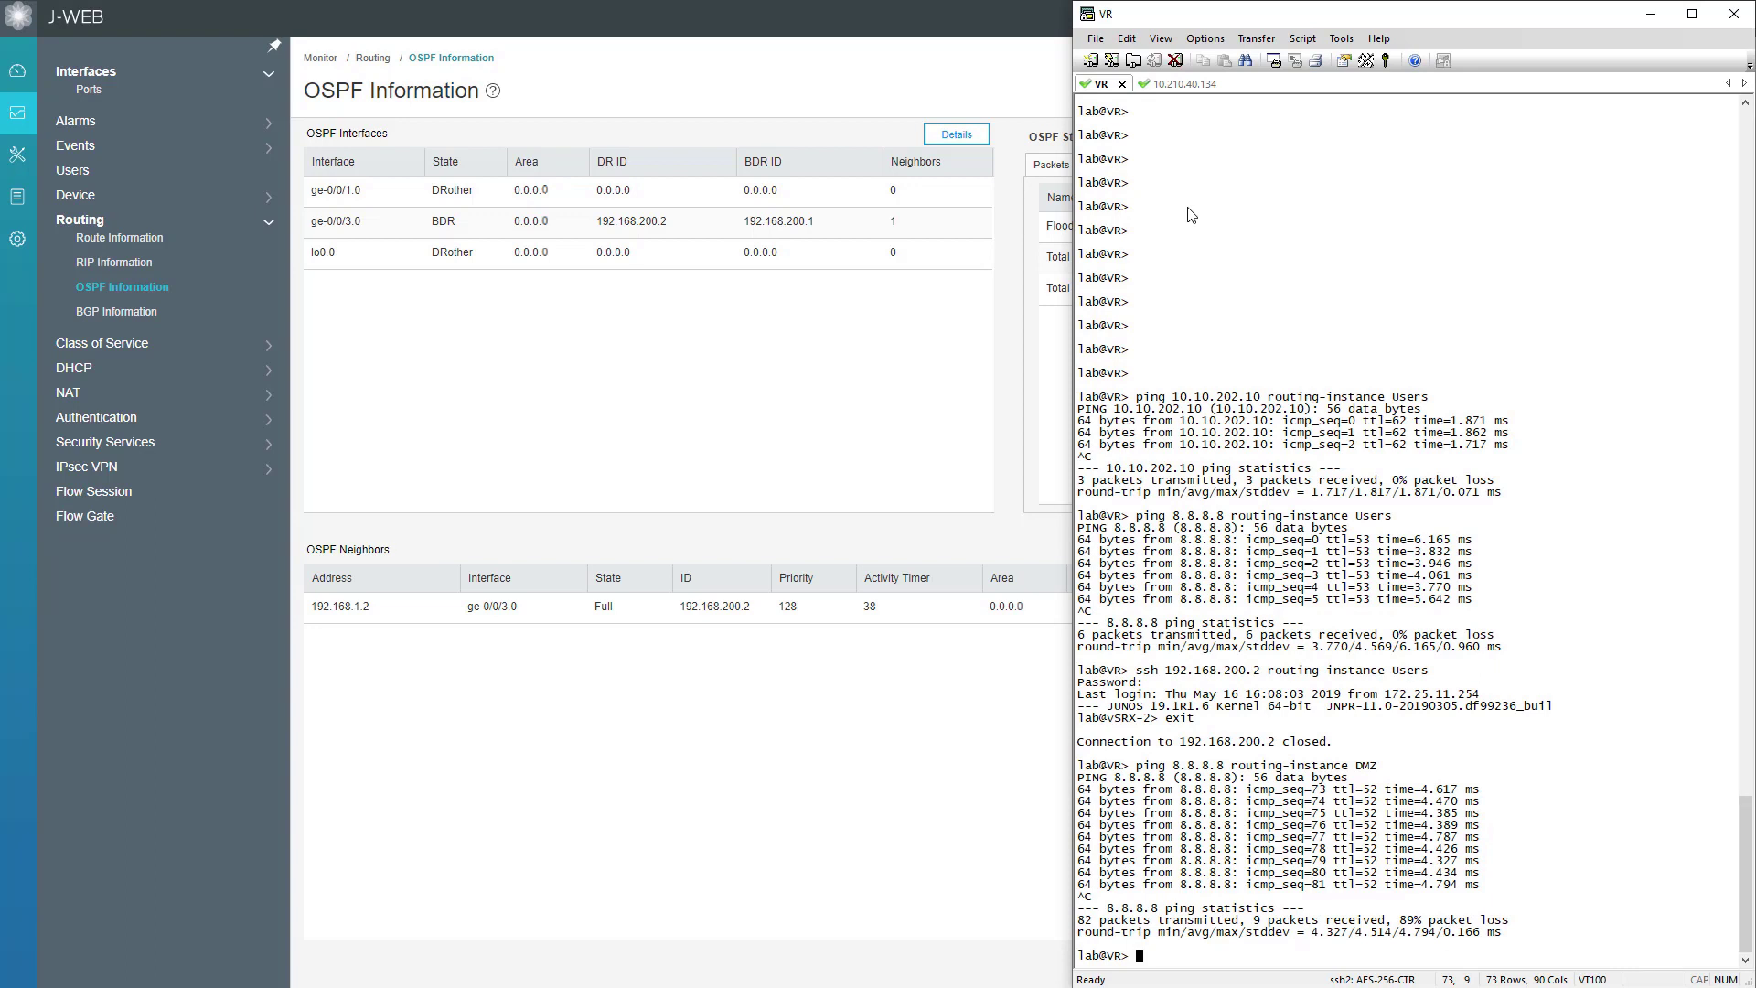
type("ssh 192.168.200.1 routing-instance DMZ")
key("Return")
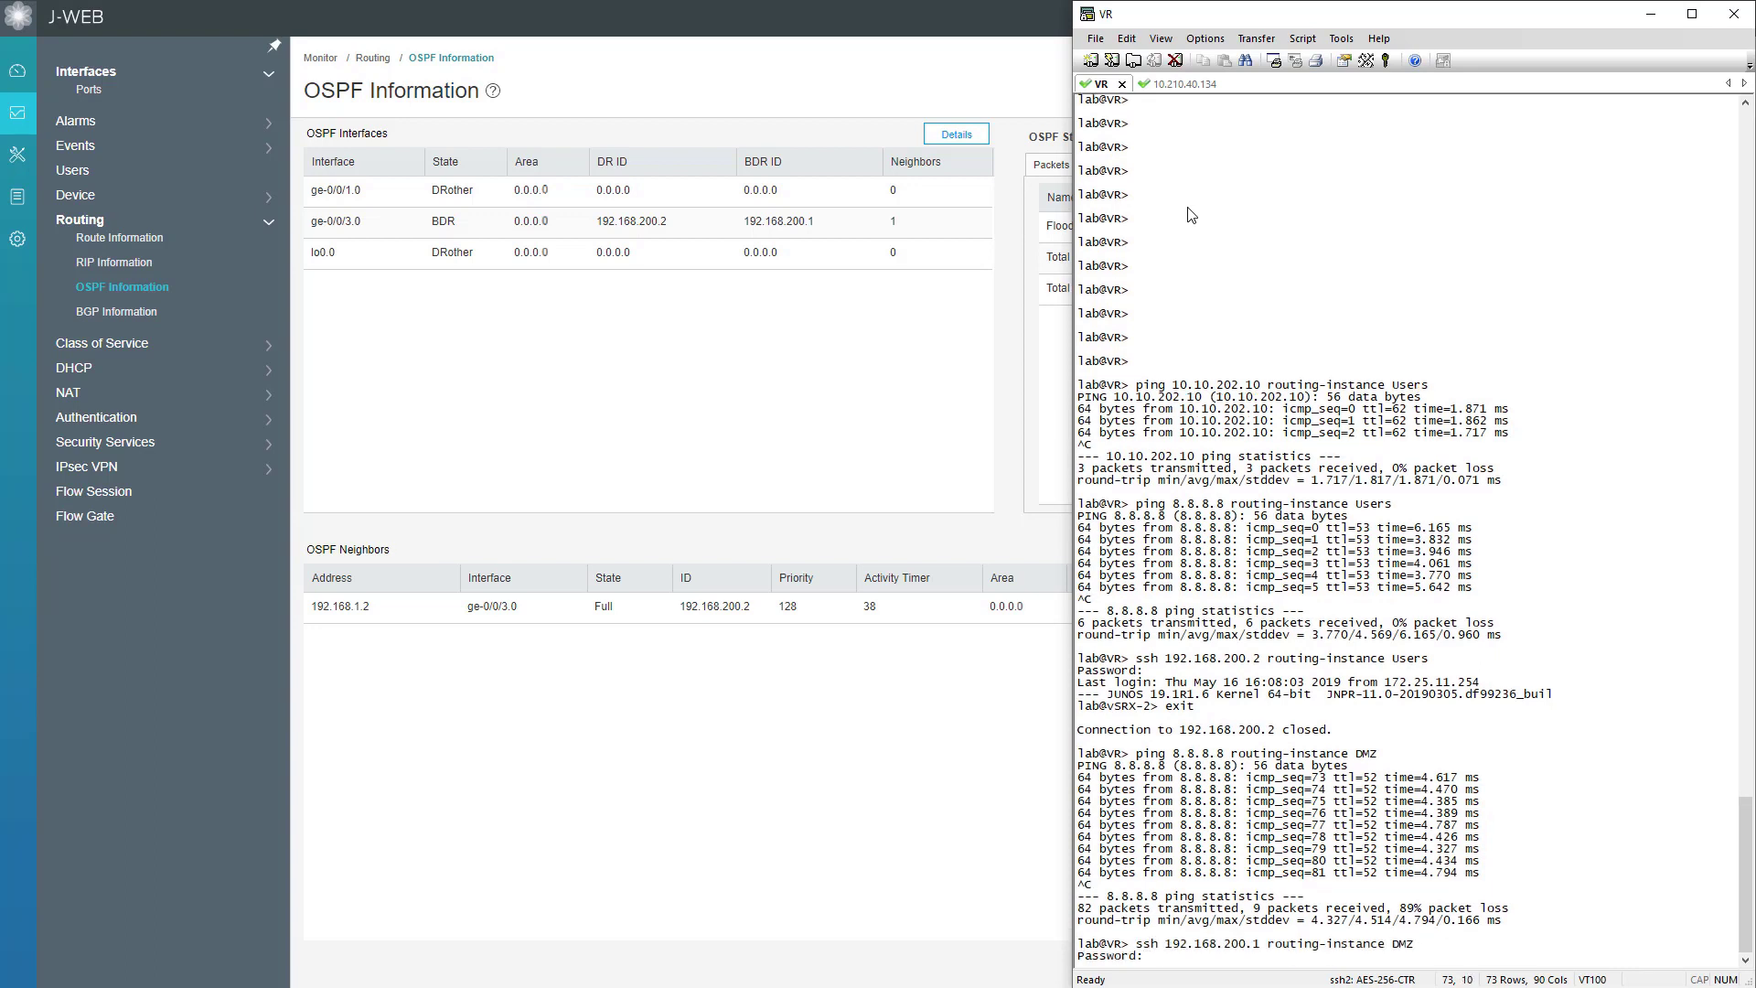